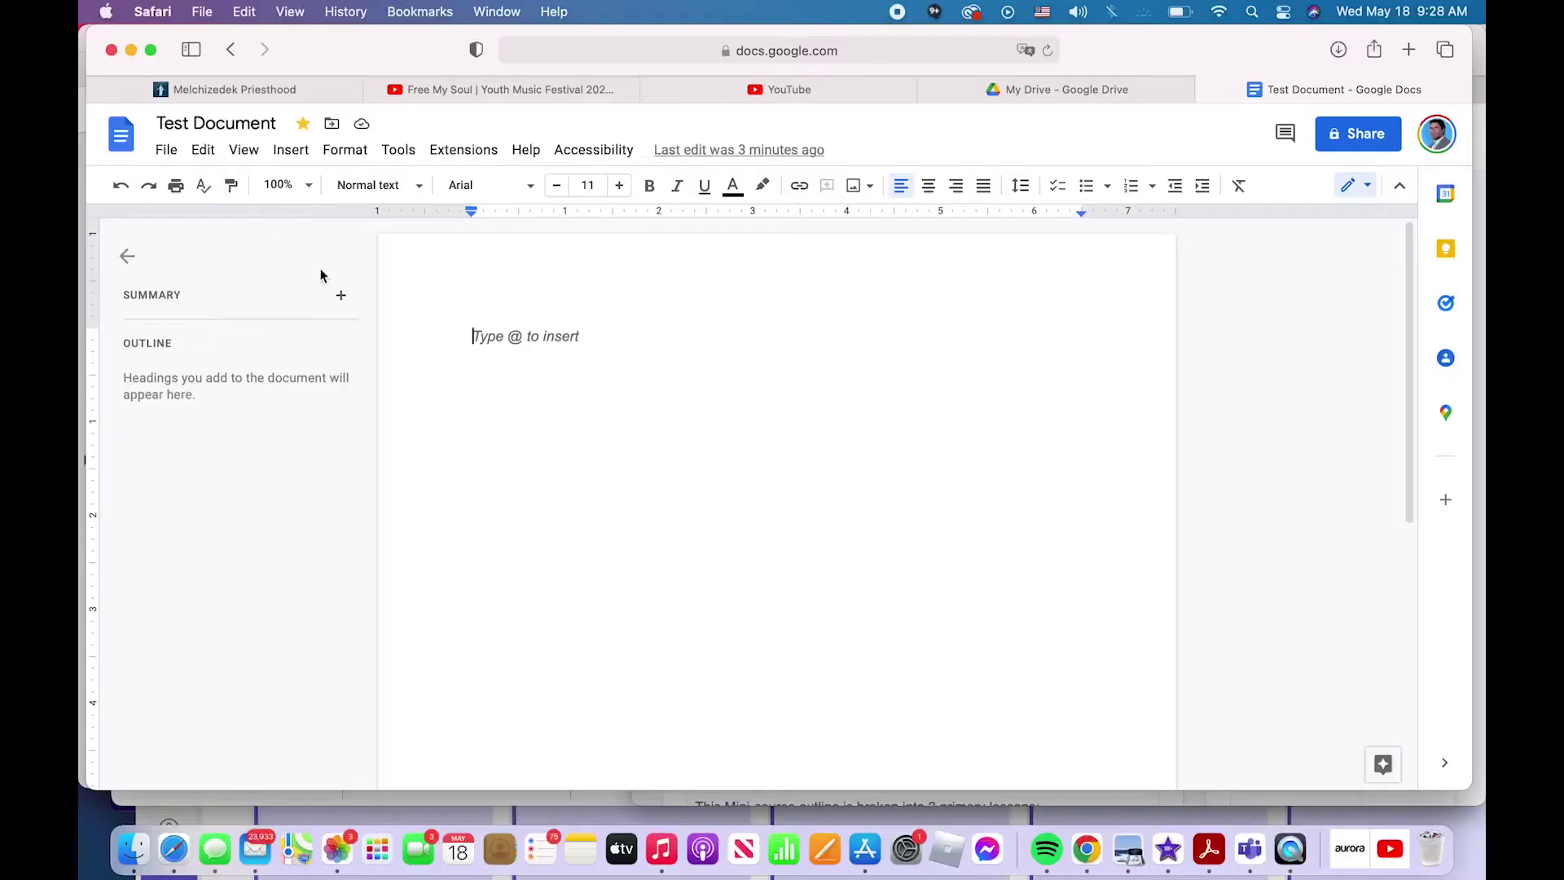
Open the Drive file picker from File > Open twice, closing it each time without opening anything.
left_click(167, 152)
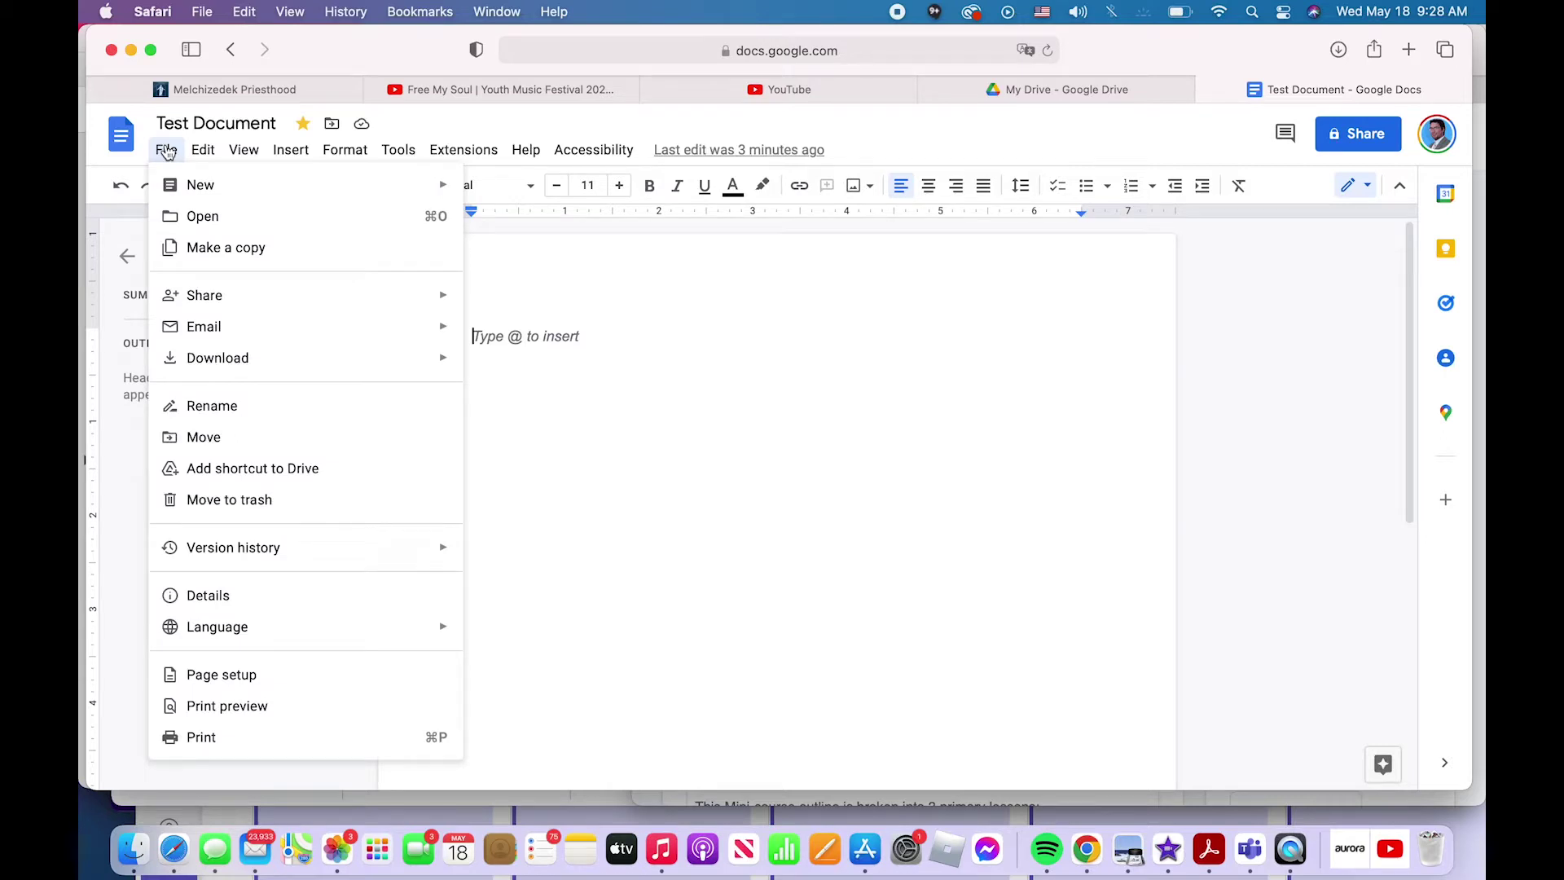
mouse_move(193, 187)
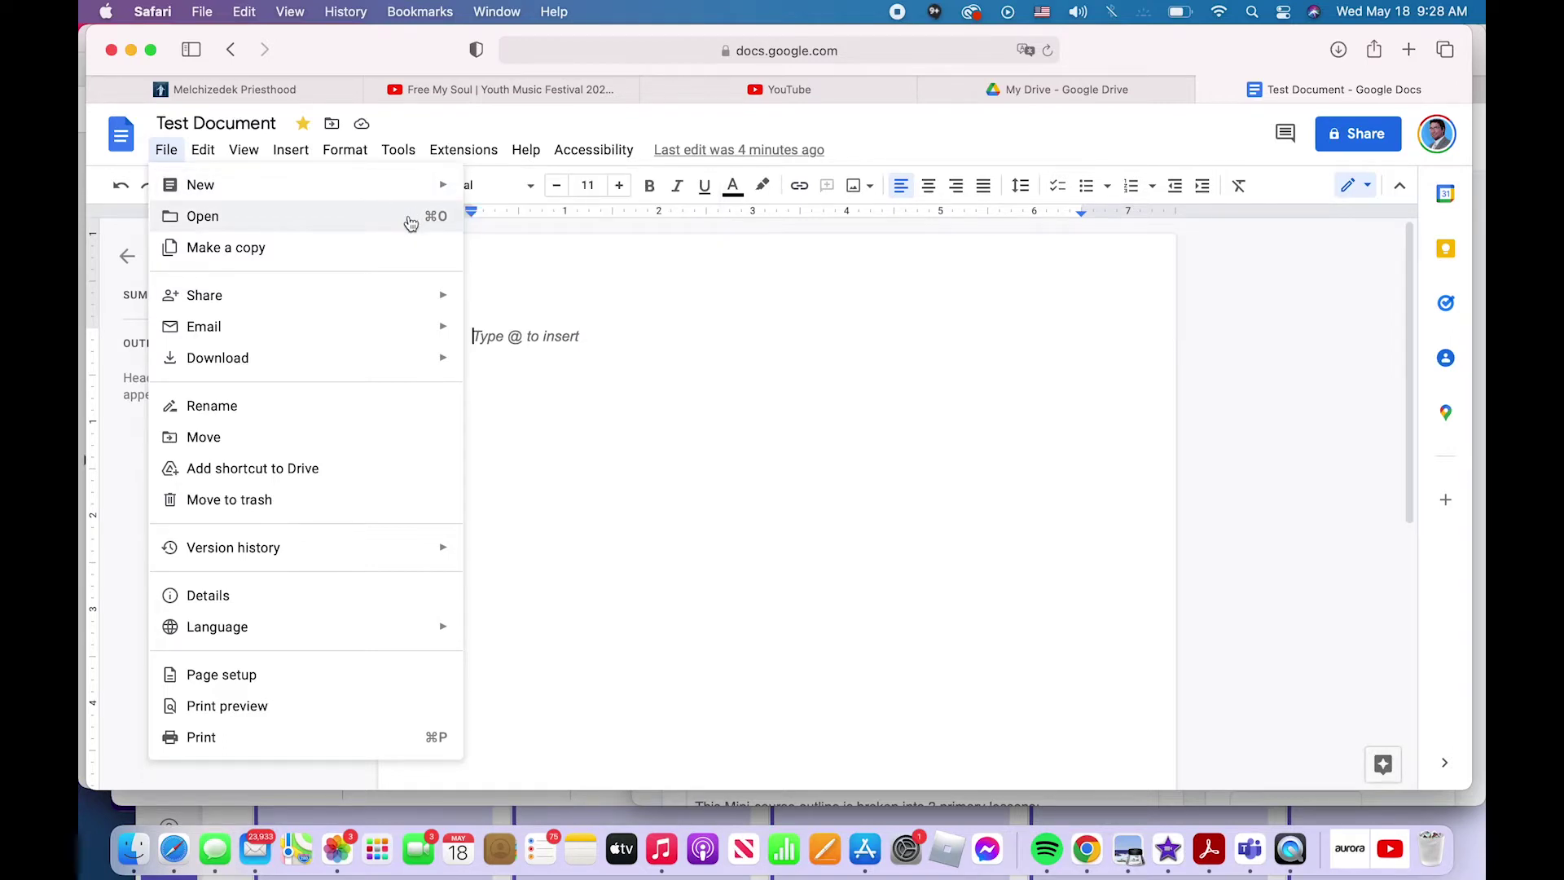
left_click(411, 218)
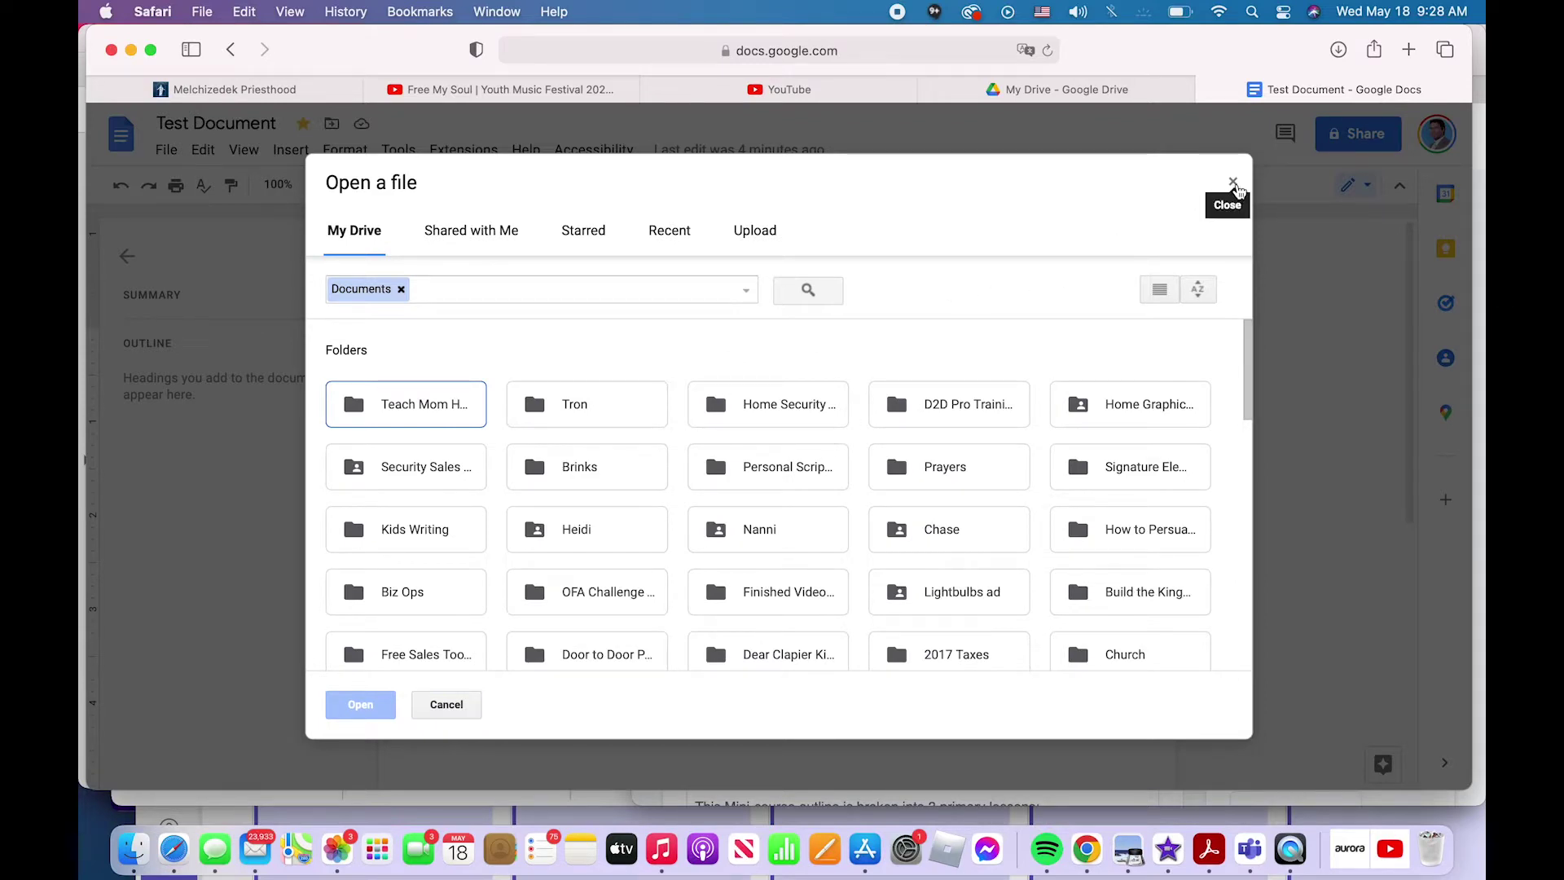
left_click(1233, 183)
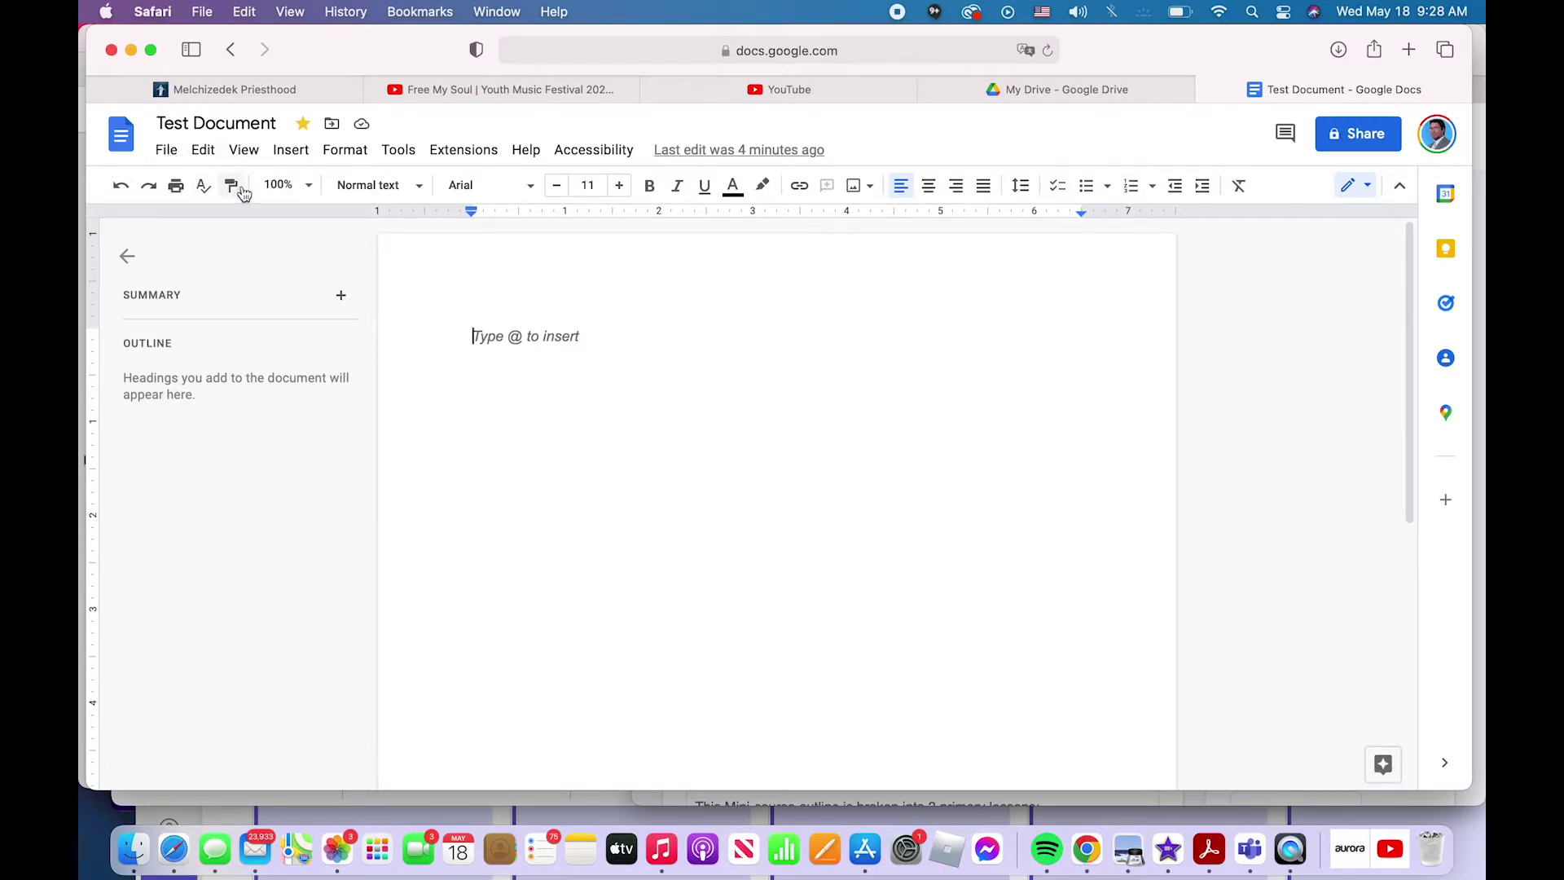
left_click(167, 154)
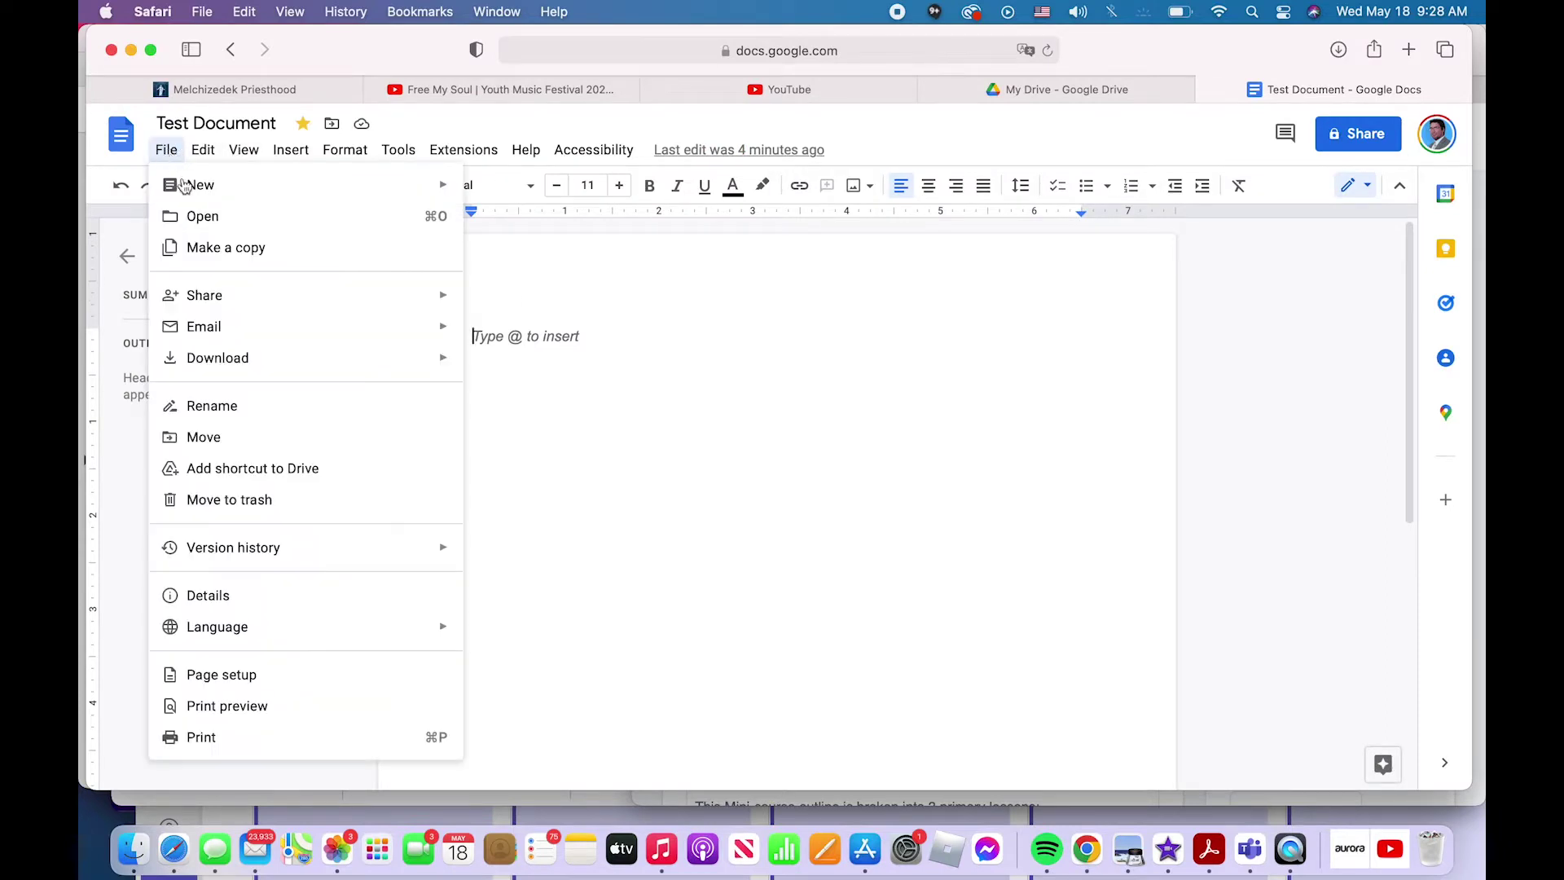
left_click(237, 231)
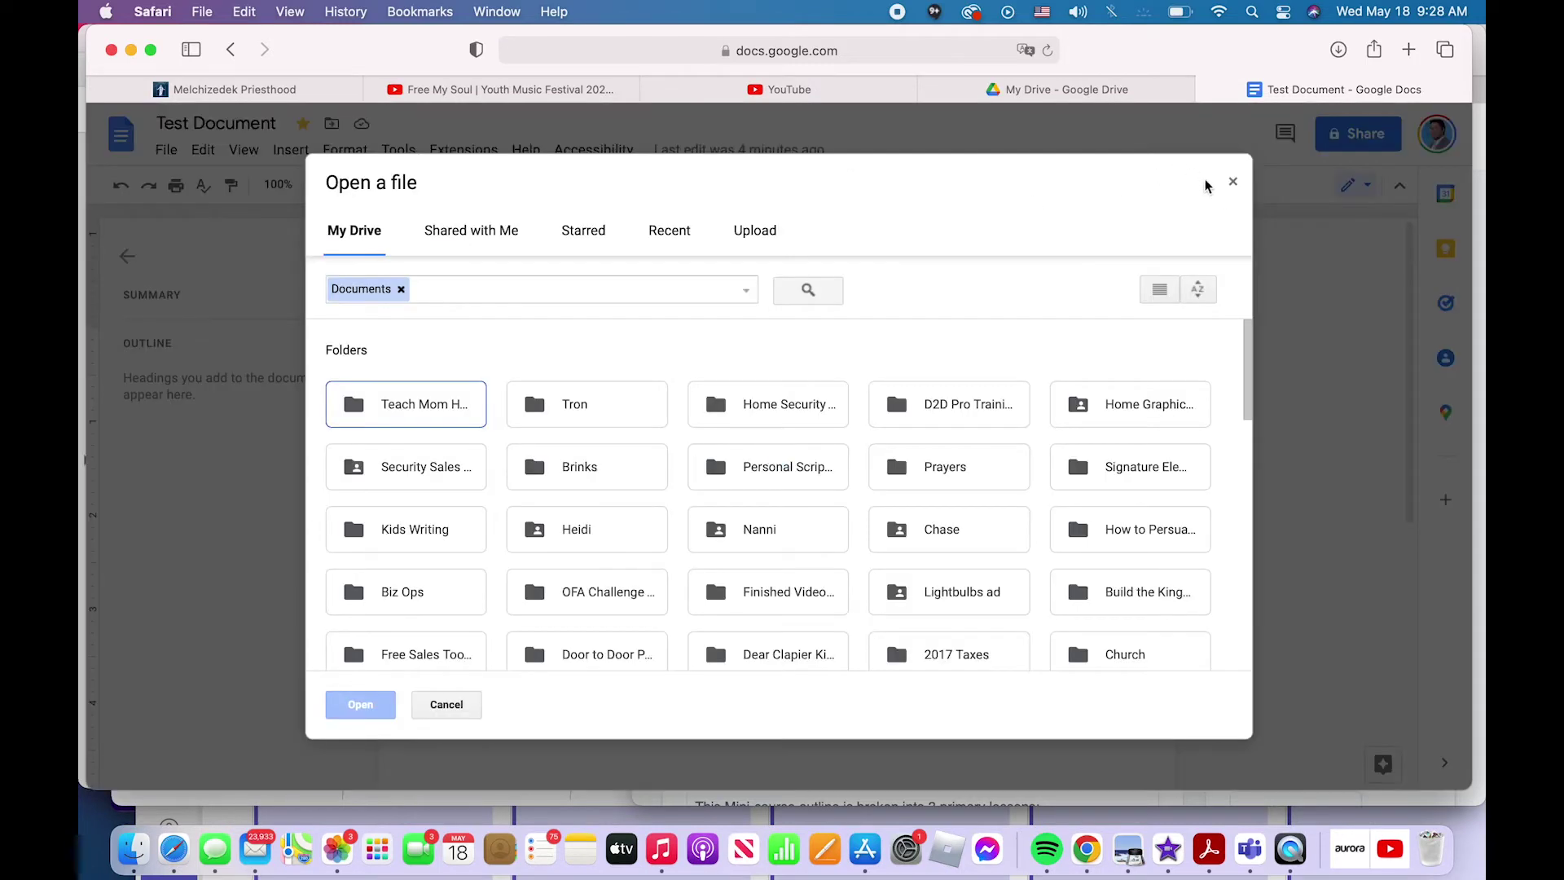
left_click(1233, 182)
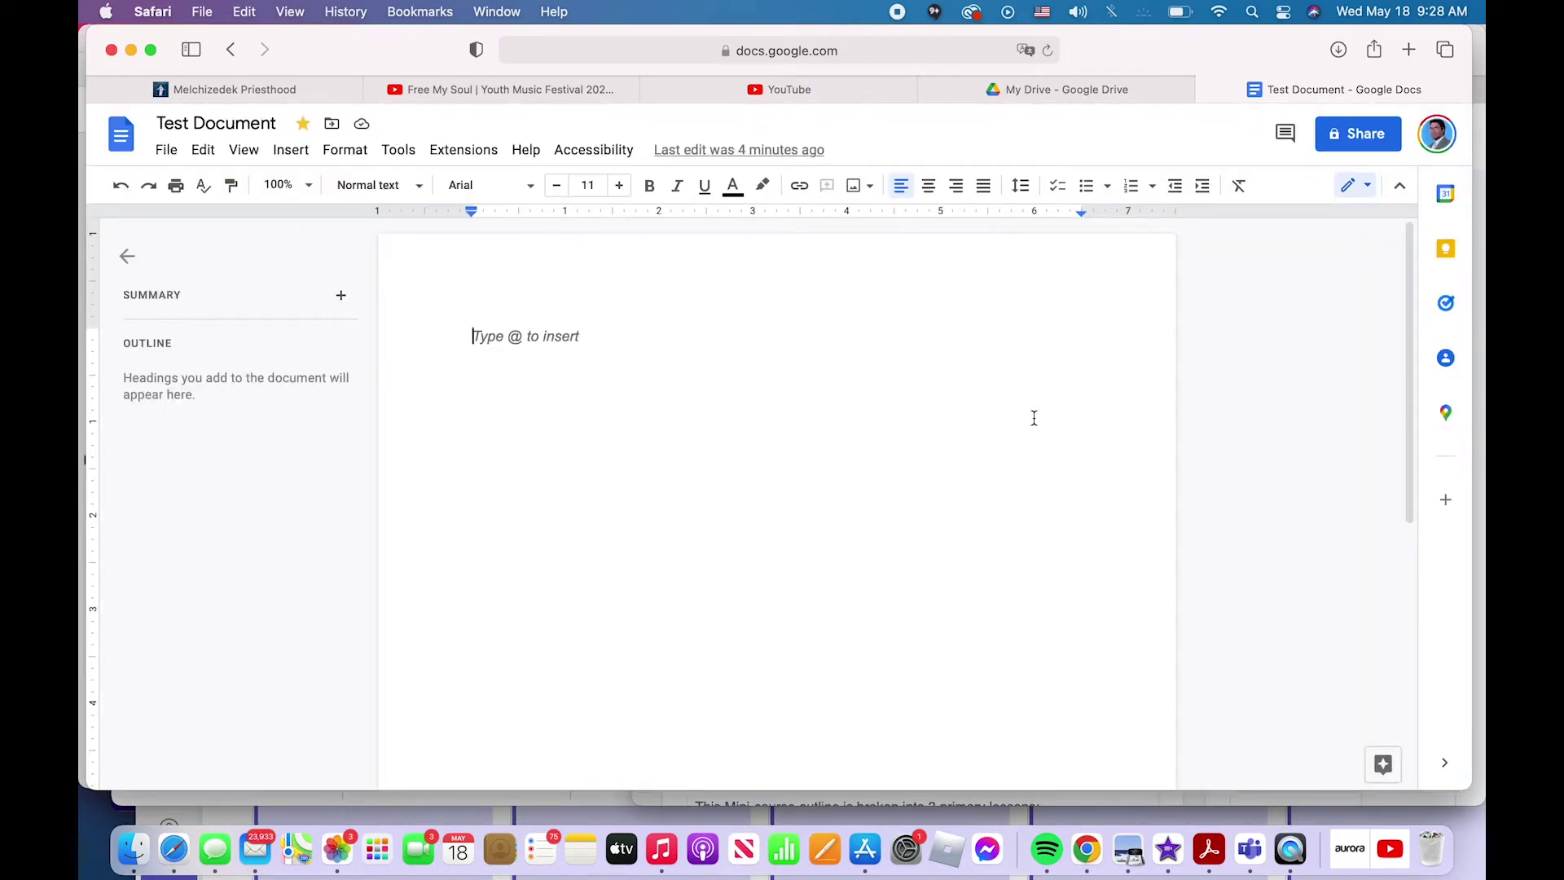
Bring up the computer's open-file window with Cmd+O and cancel it.
key("super+o")
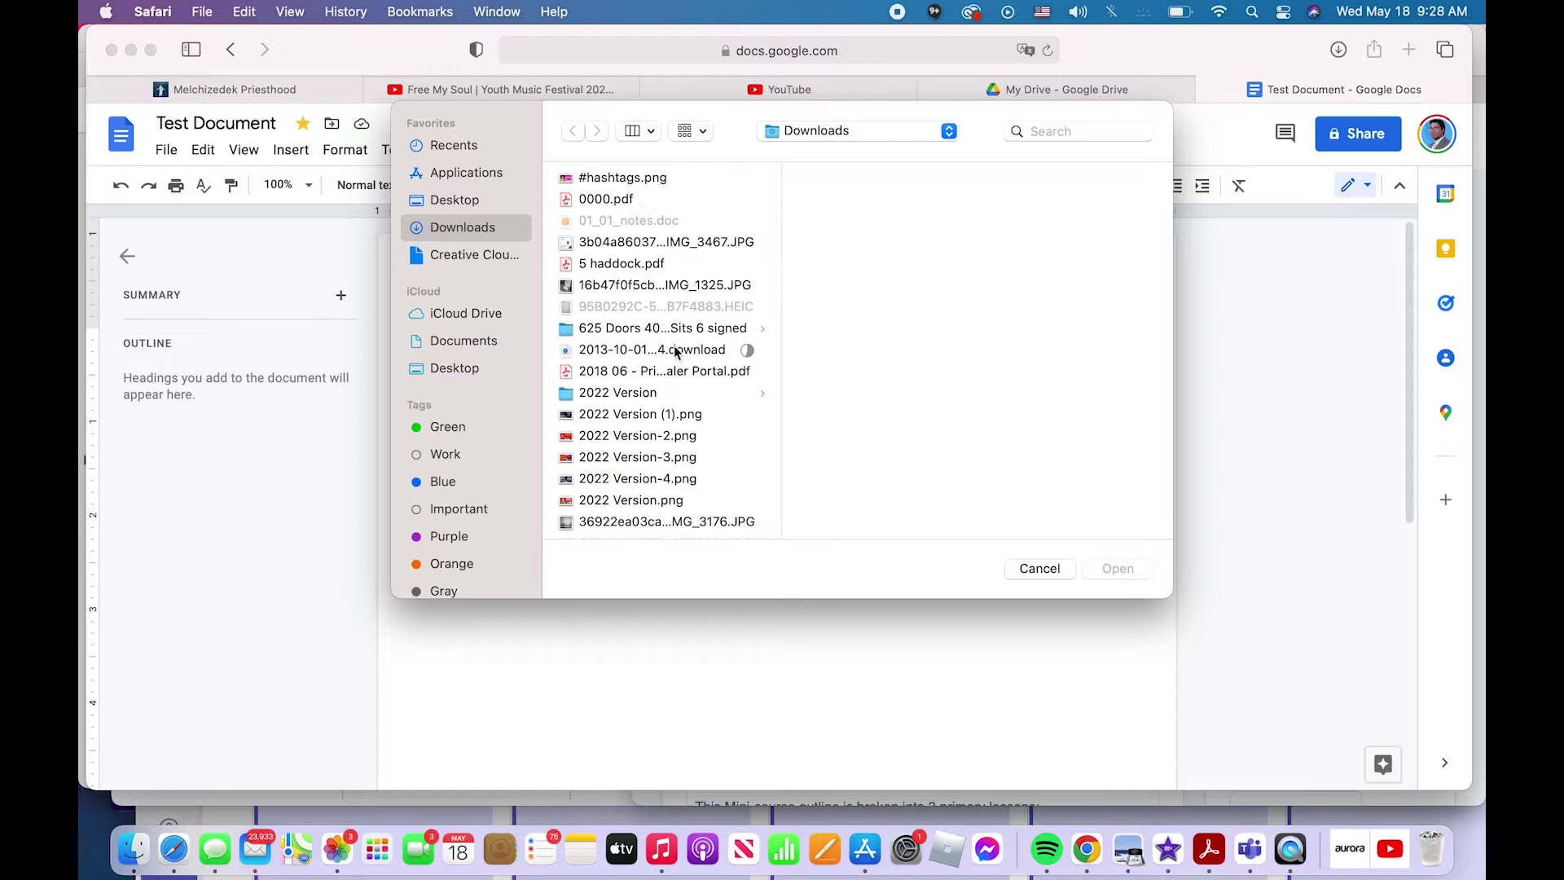
scroll(693, 342, "down", 3)
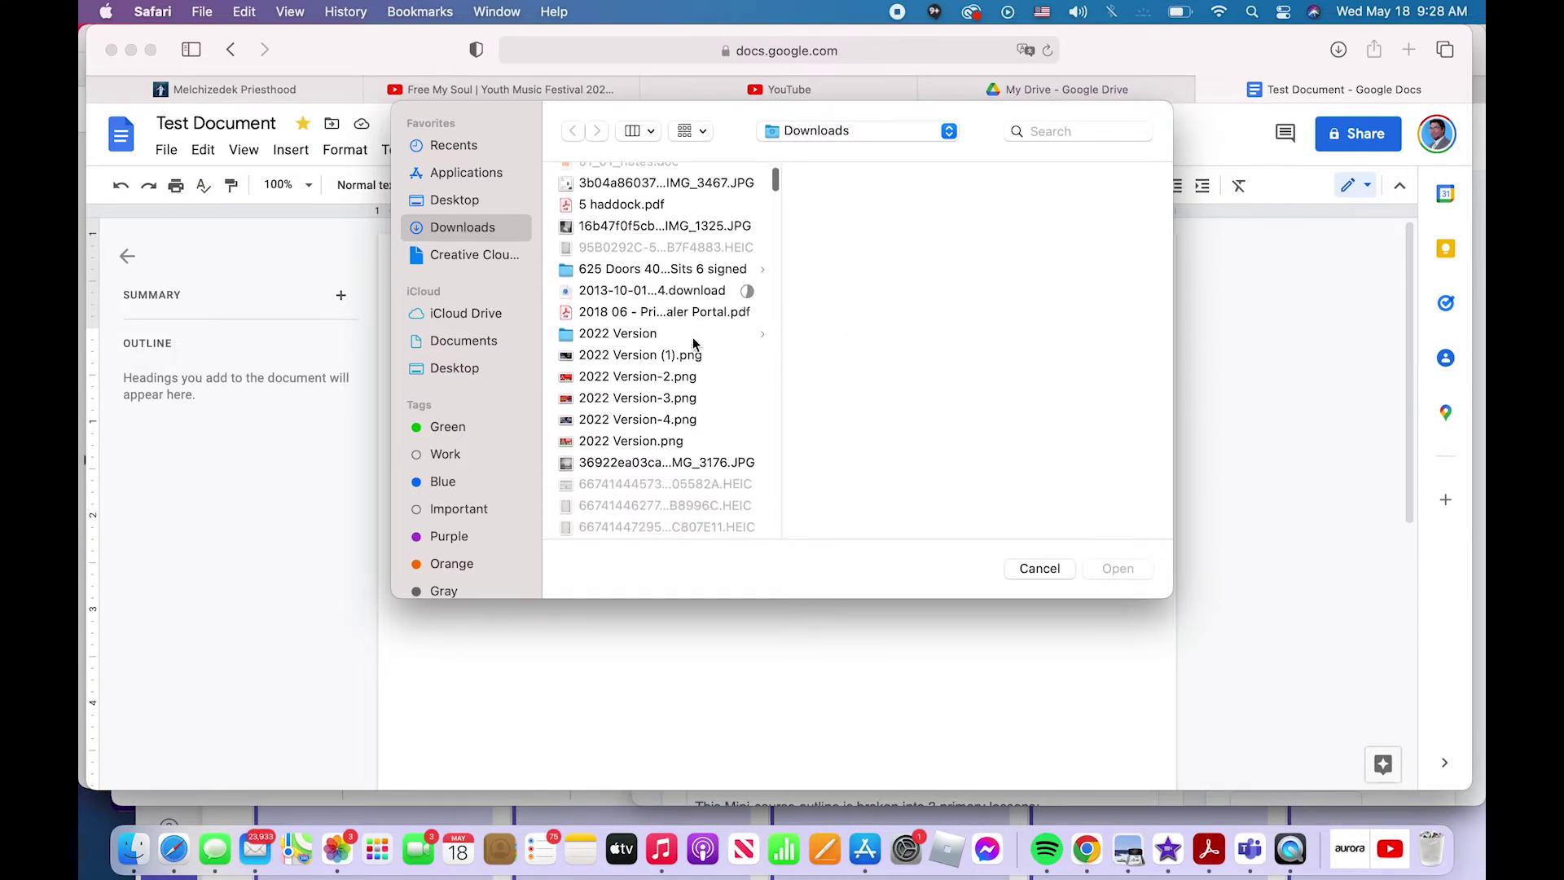
scroll(693, 343, "up", 3)
scroll(693, 343, "down", 2)
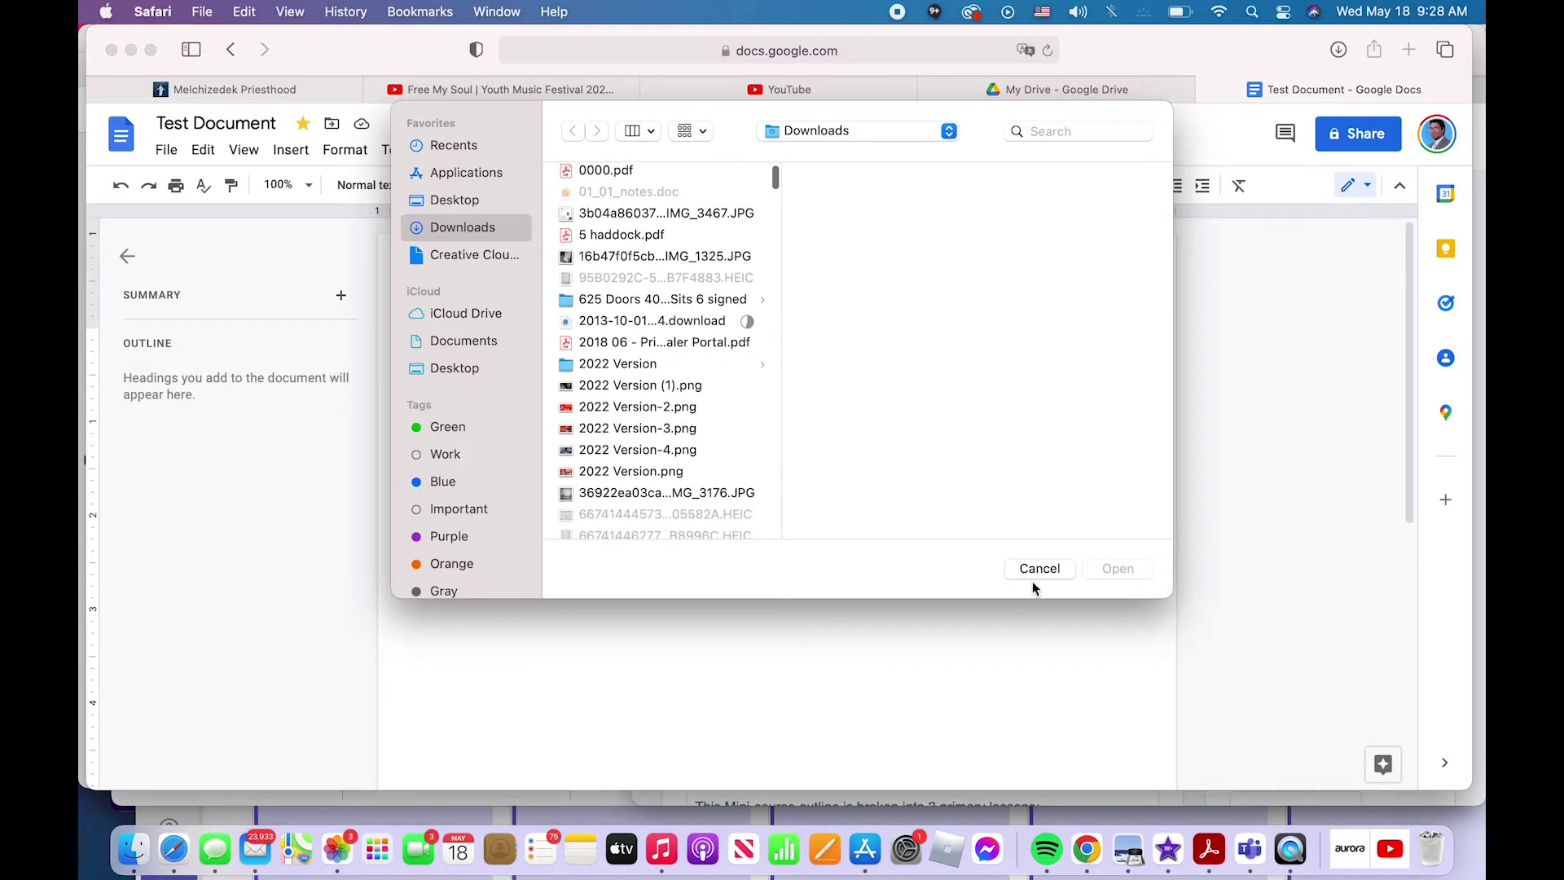
left_click(1054, 569)
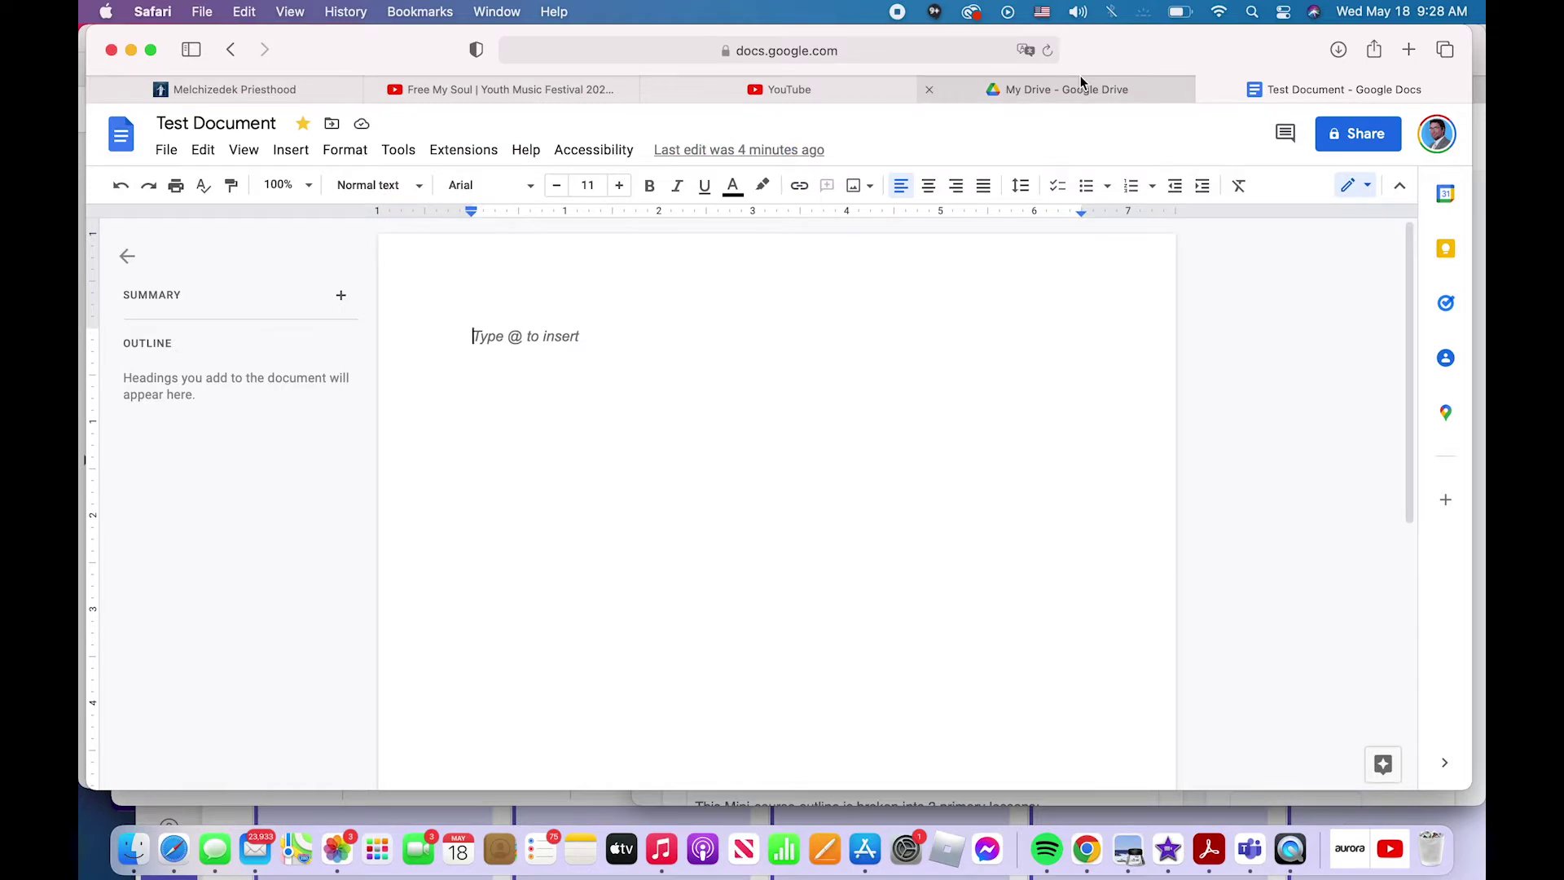
Open Wrestling Practice 11.27.18 from My Drive in its own tab, then return to Test Document.
mouse_move(1080, 76)
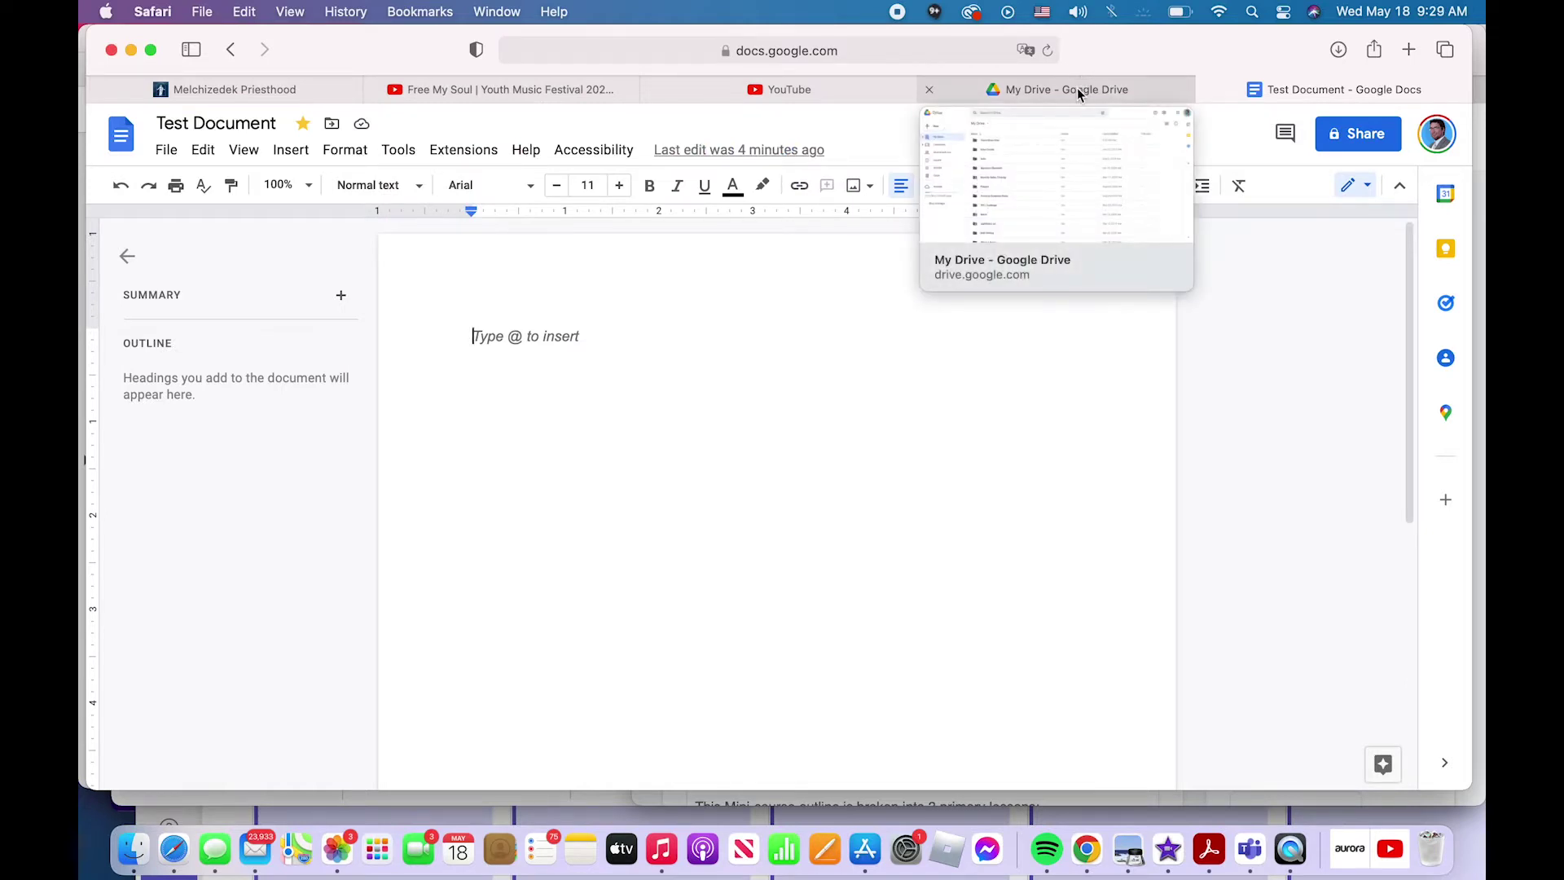
left_click(1076, 89)
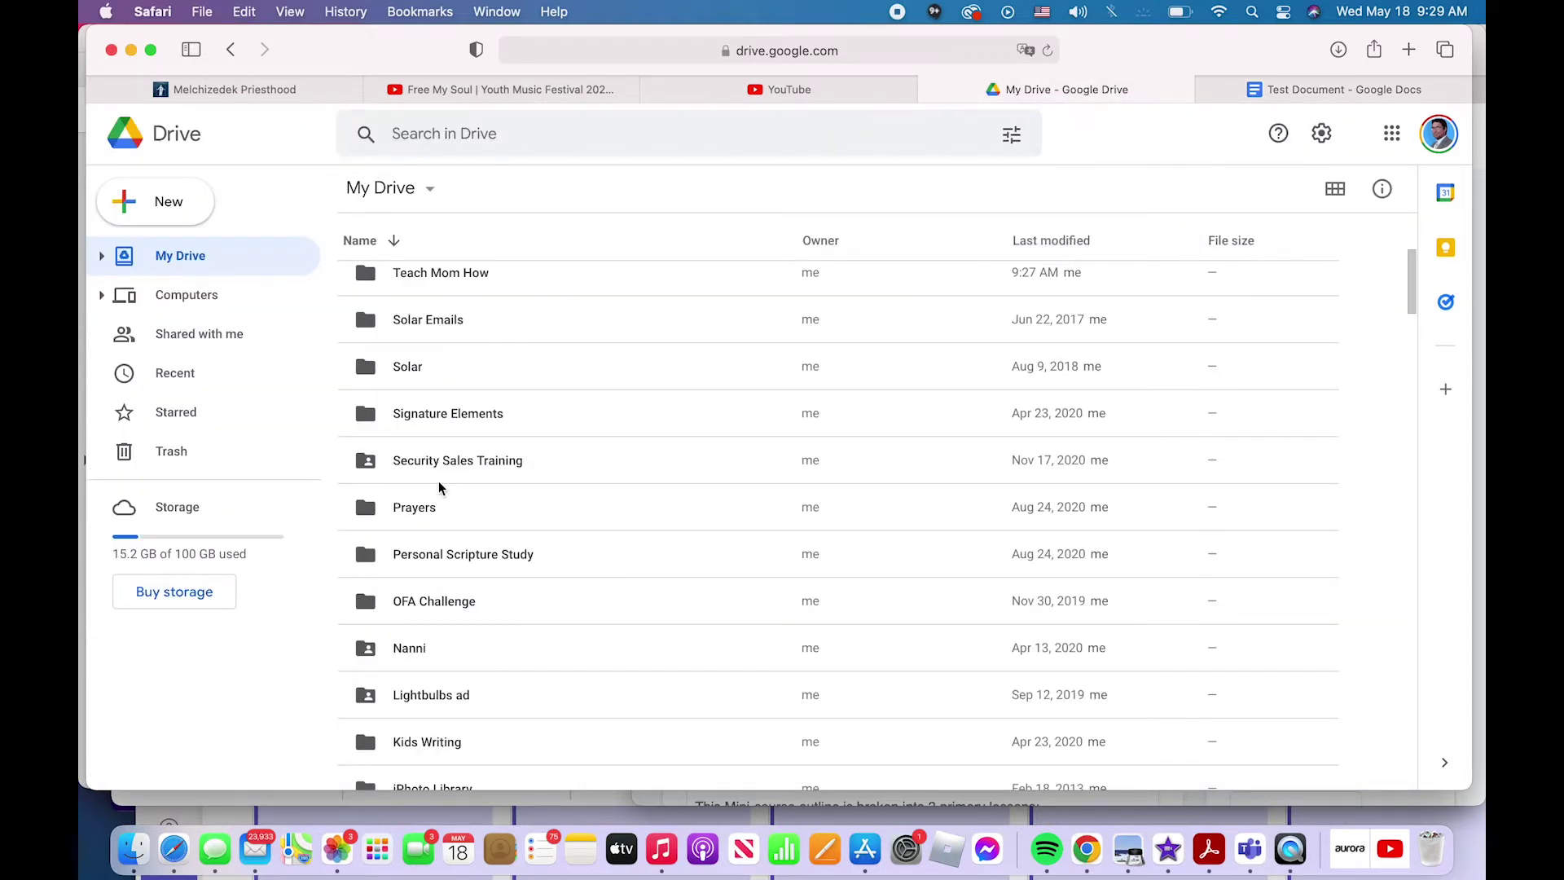
scroll(438, 487, "down", 20)
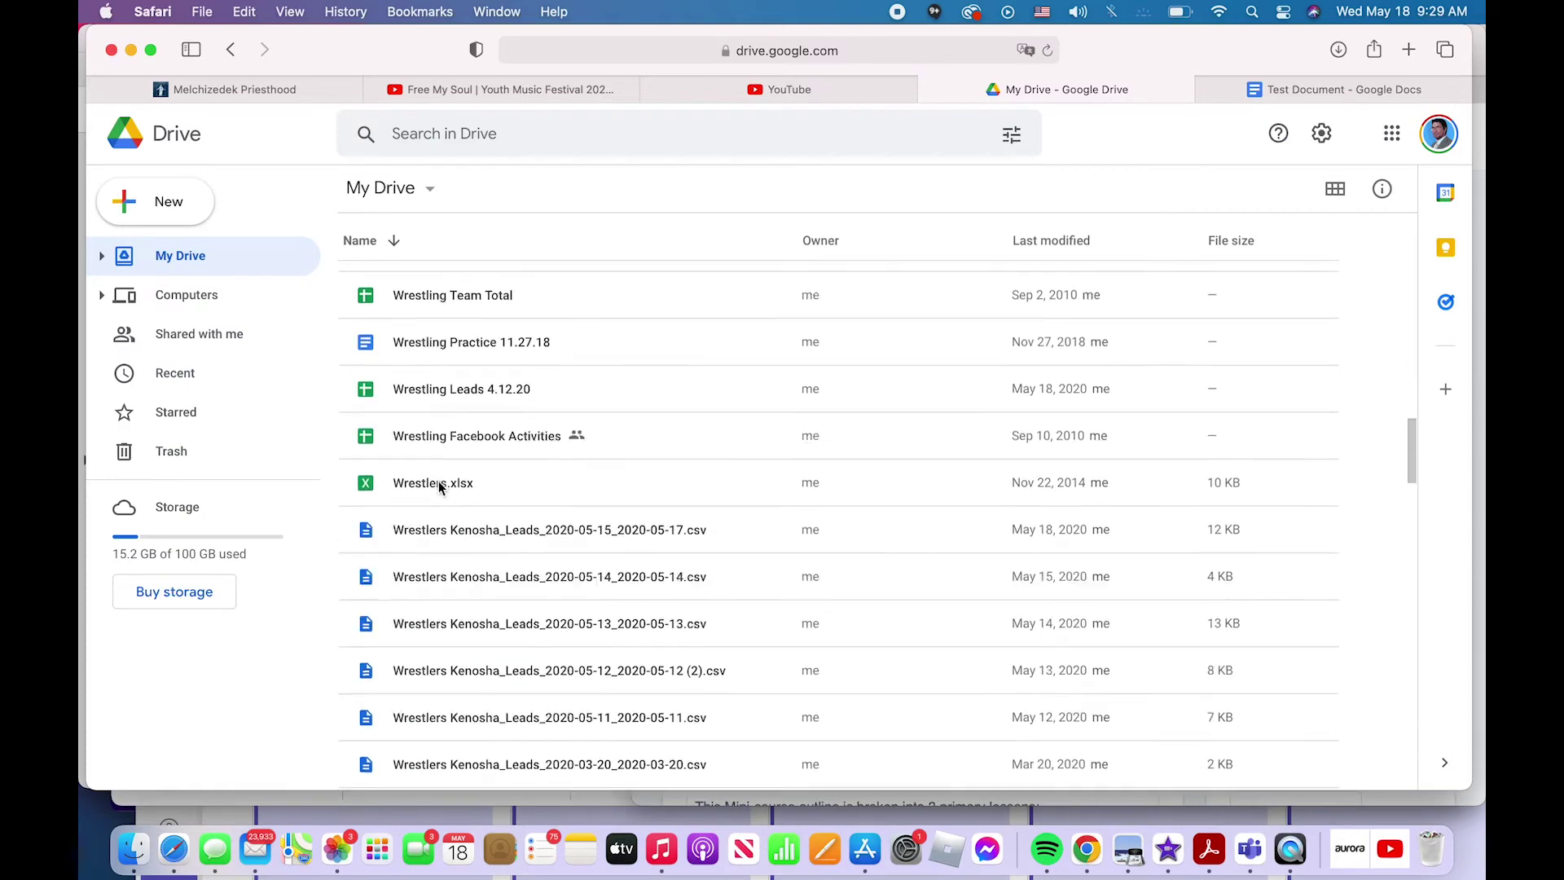
scroll(439, 487, "up", 1)
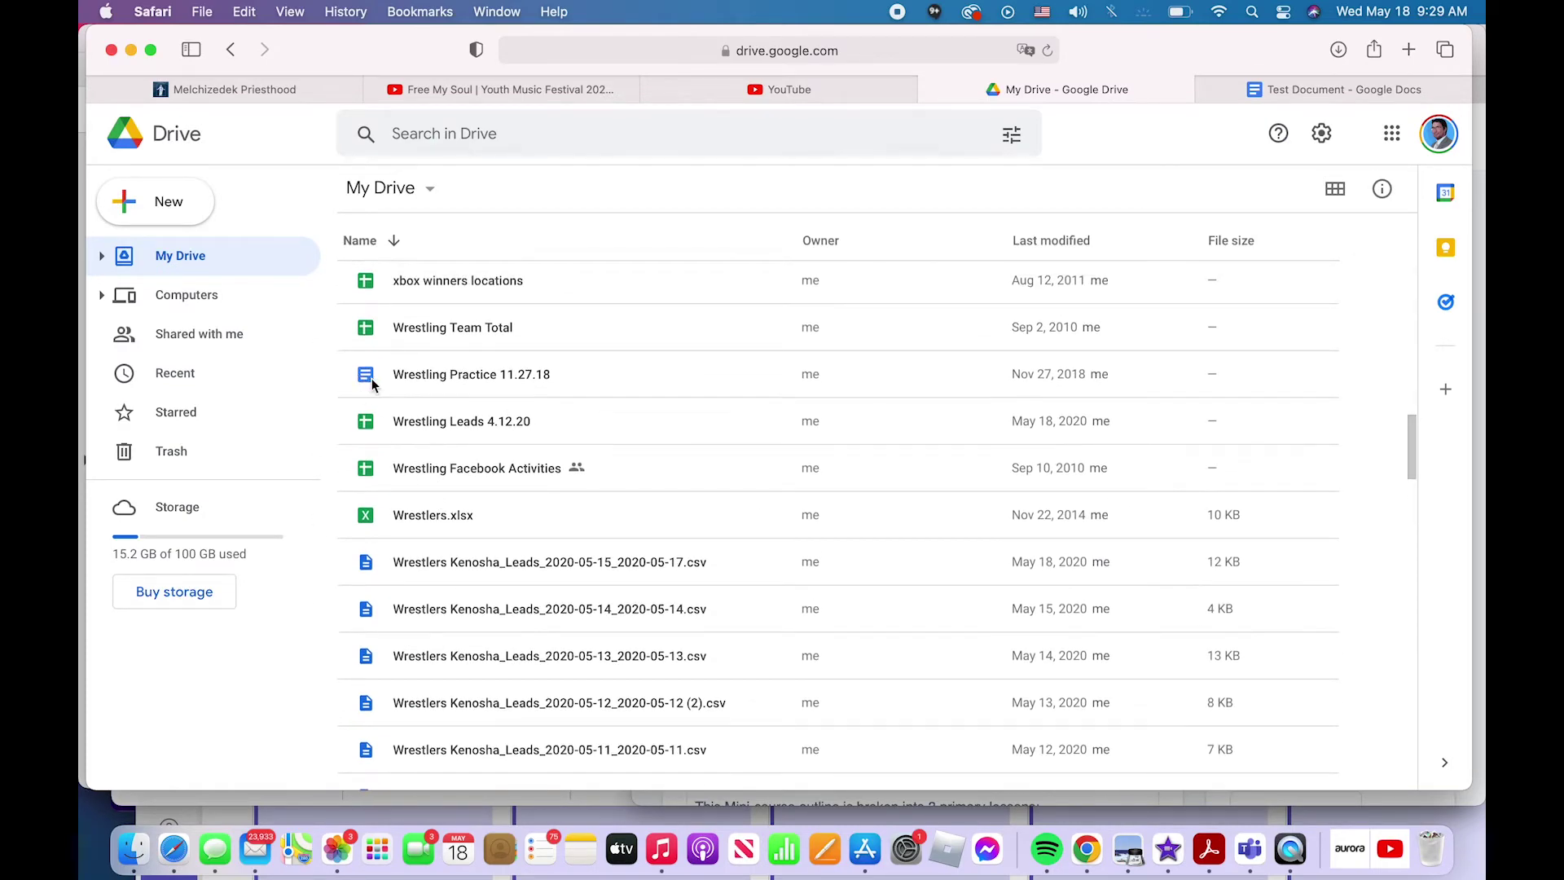
left_click(454, 132)
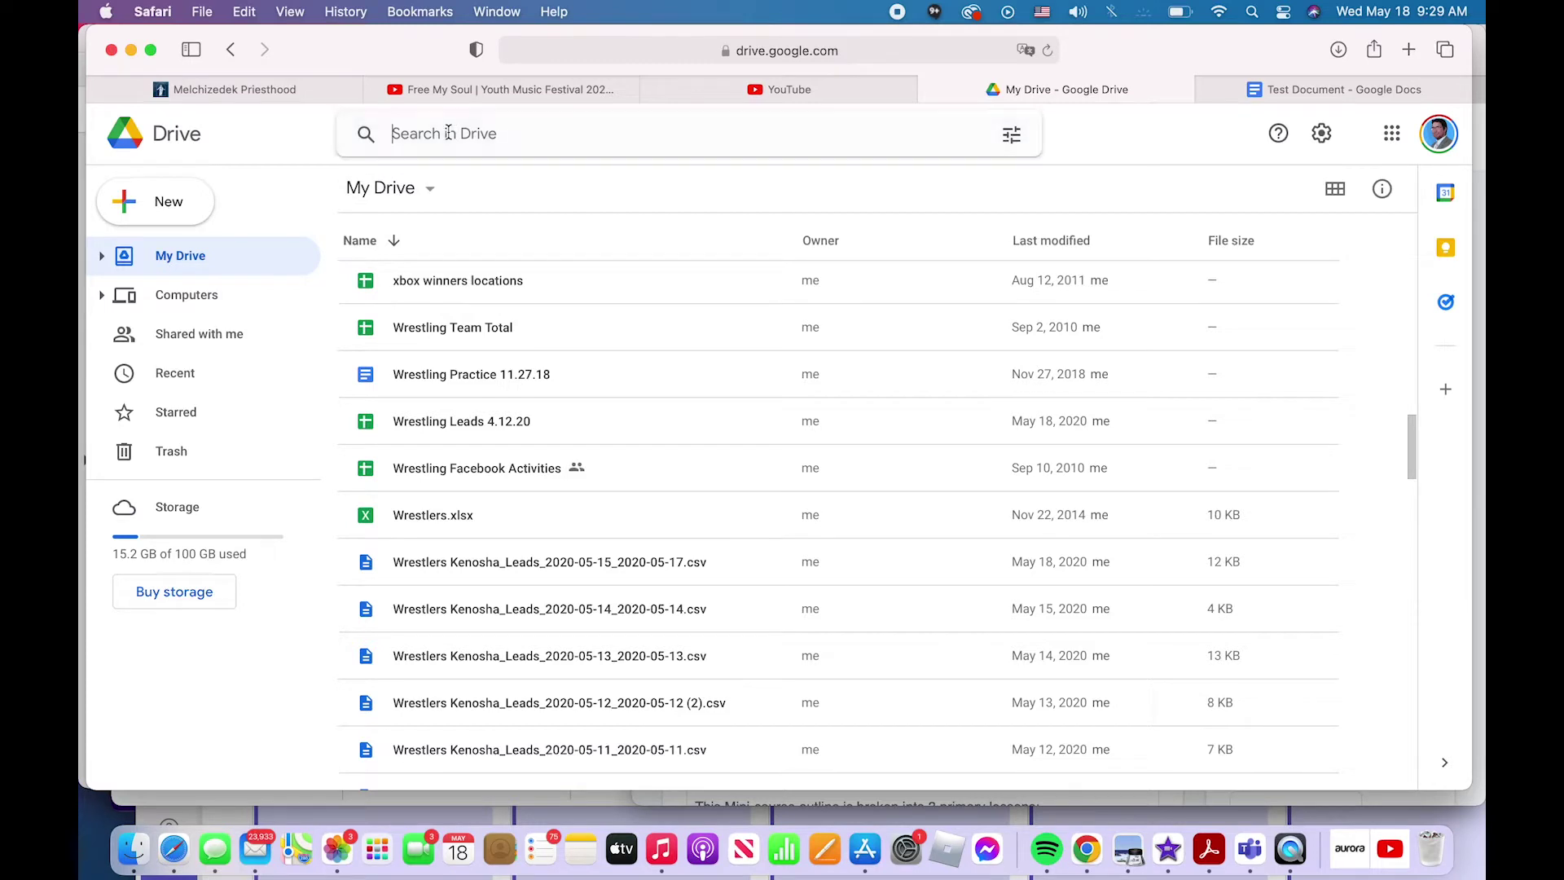
left_click(319, 434)
left_click(372, 380)
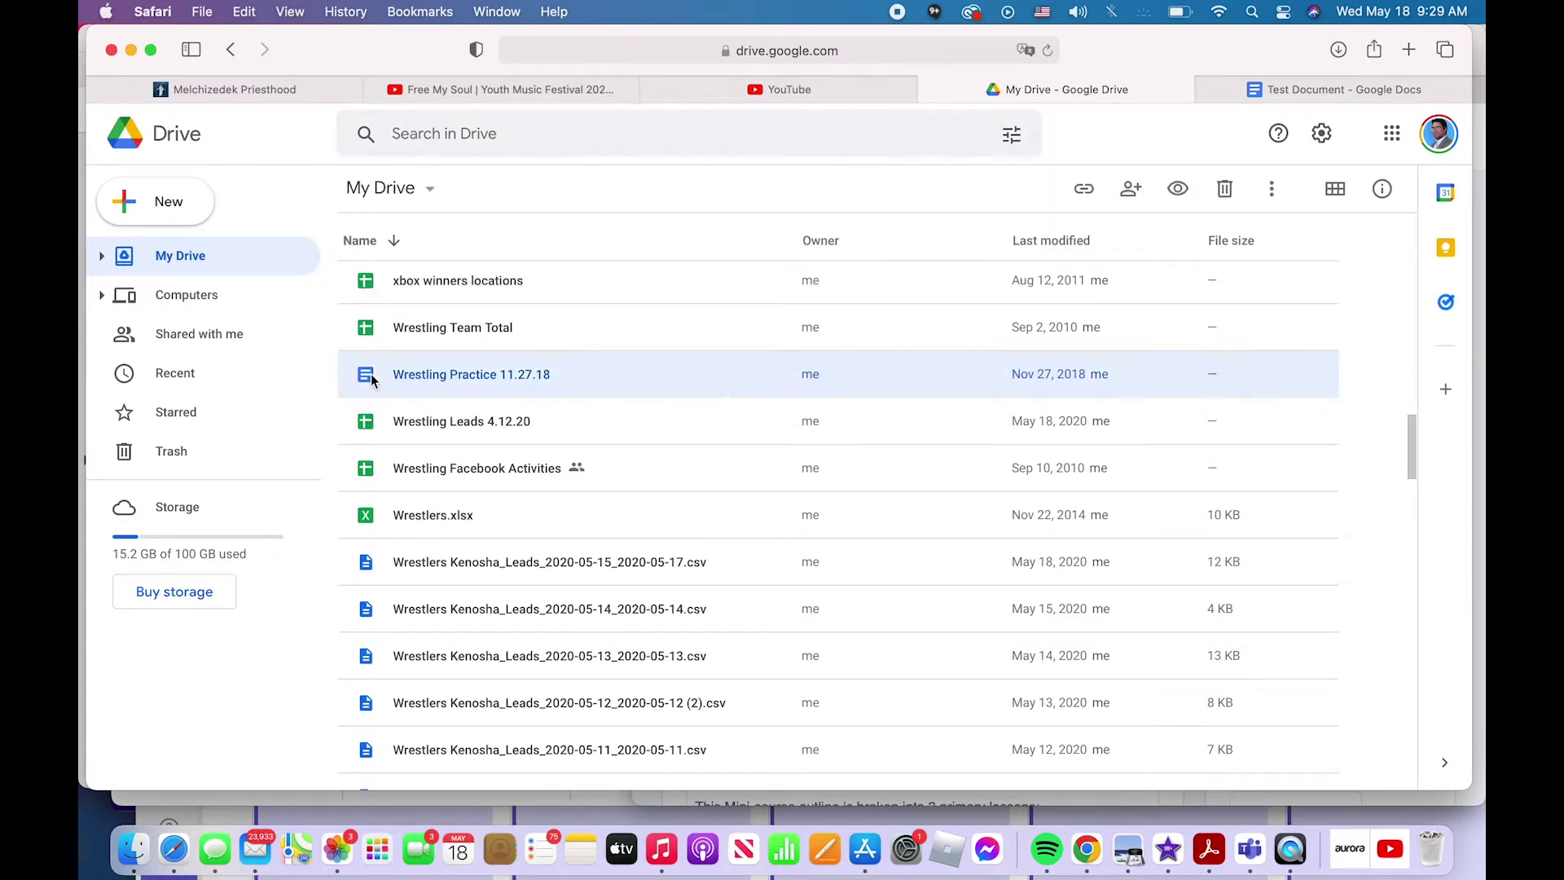
double_click(372, 380)
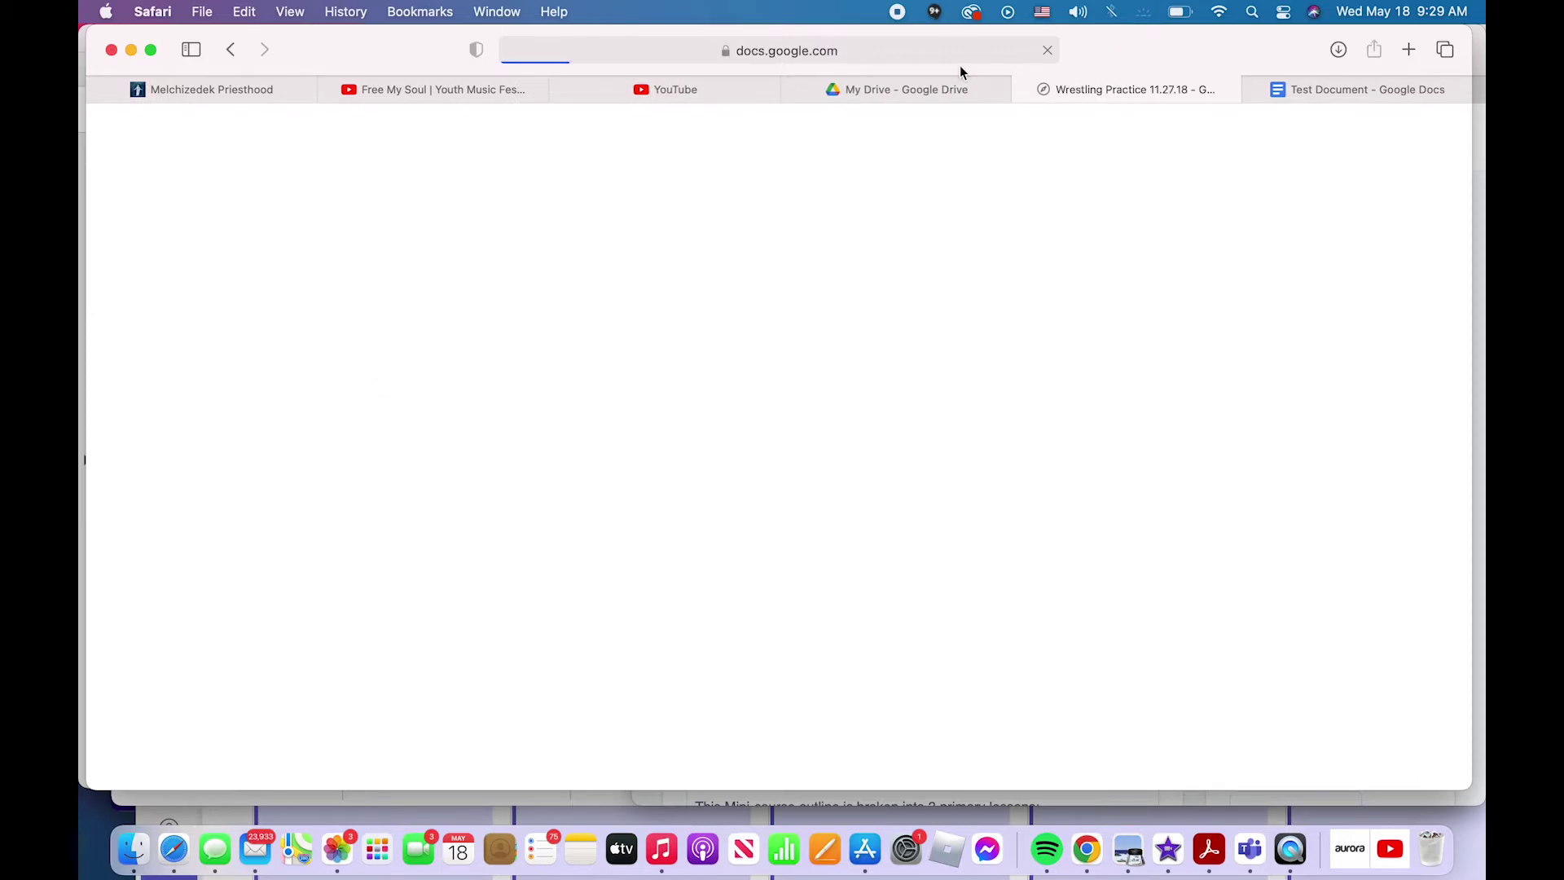
left_click(1297, 95)
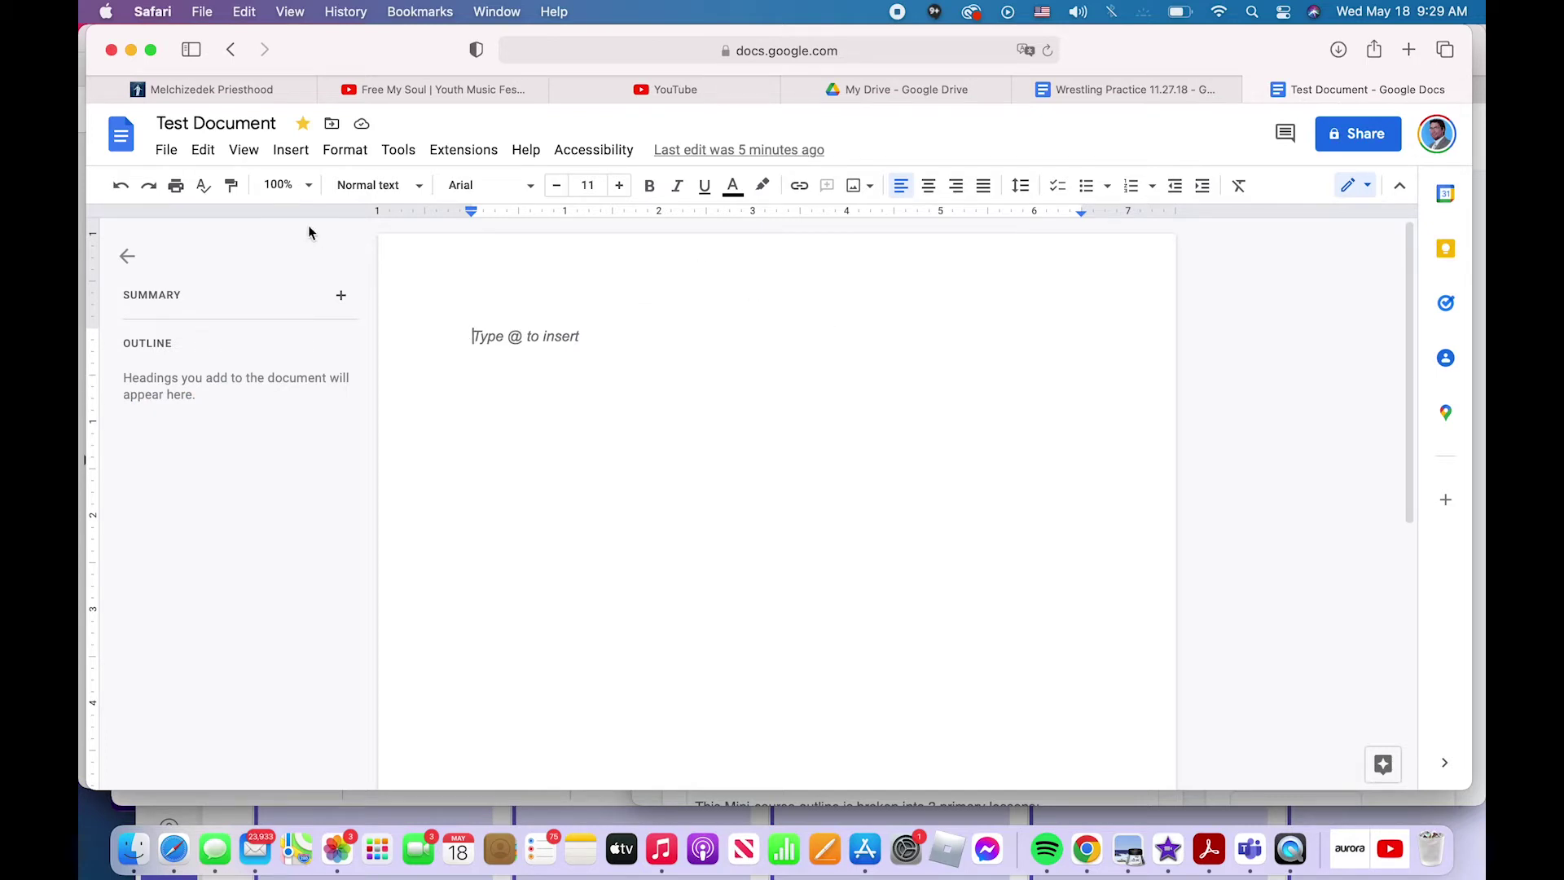
Show the File menu's Share options for Test Document.
left_click(170, 153)
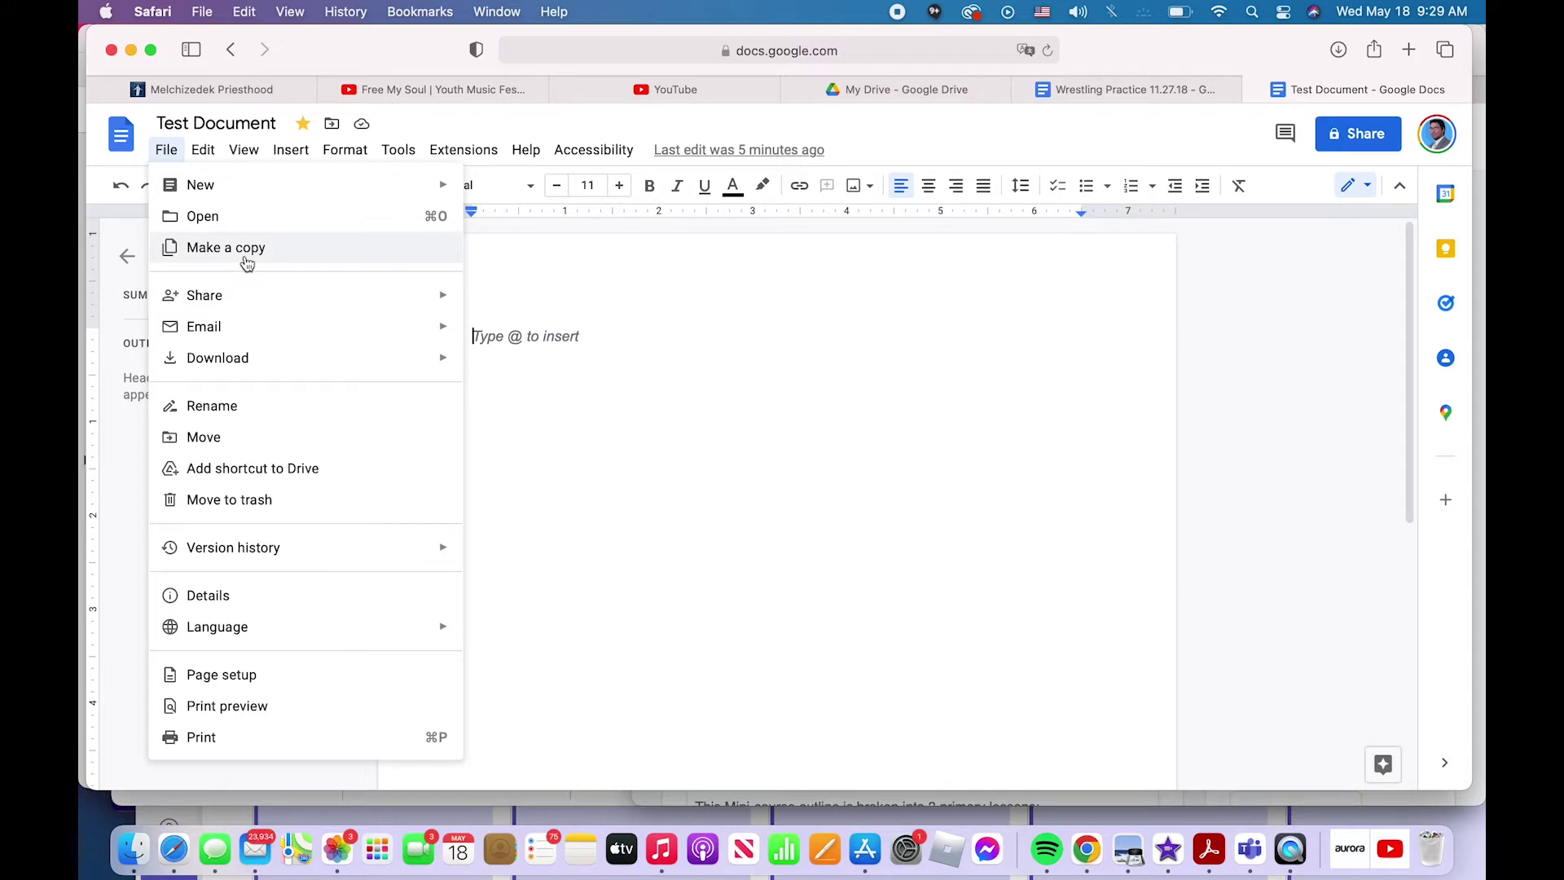
mouse_move(298, 313)
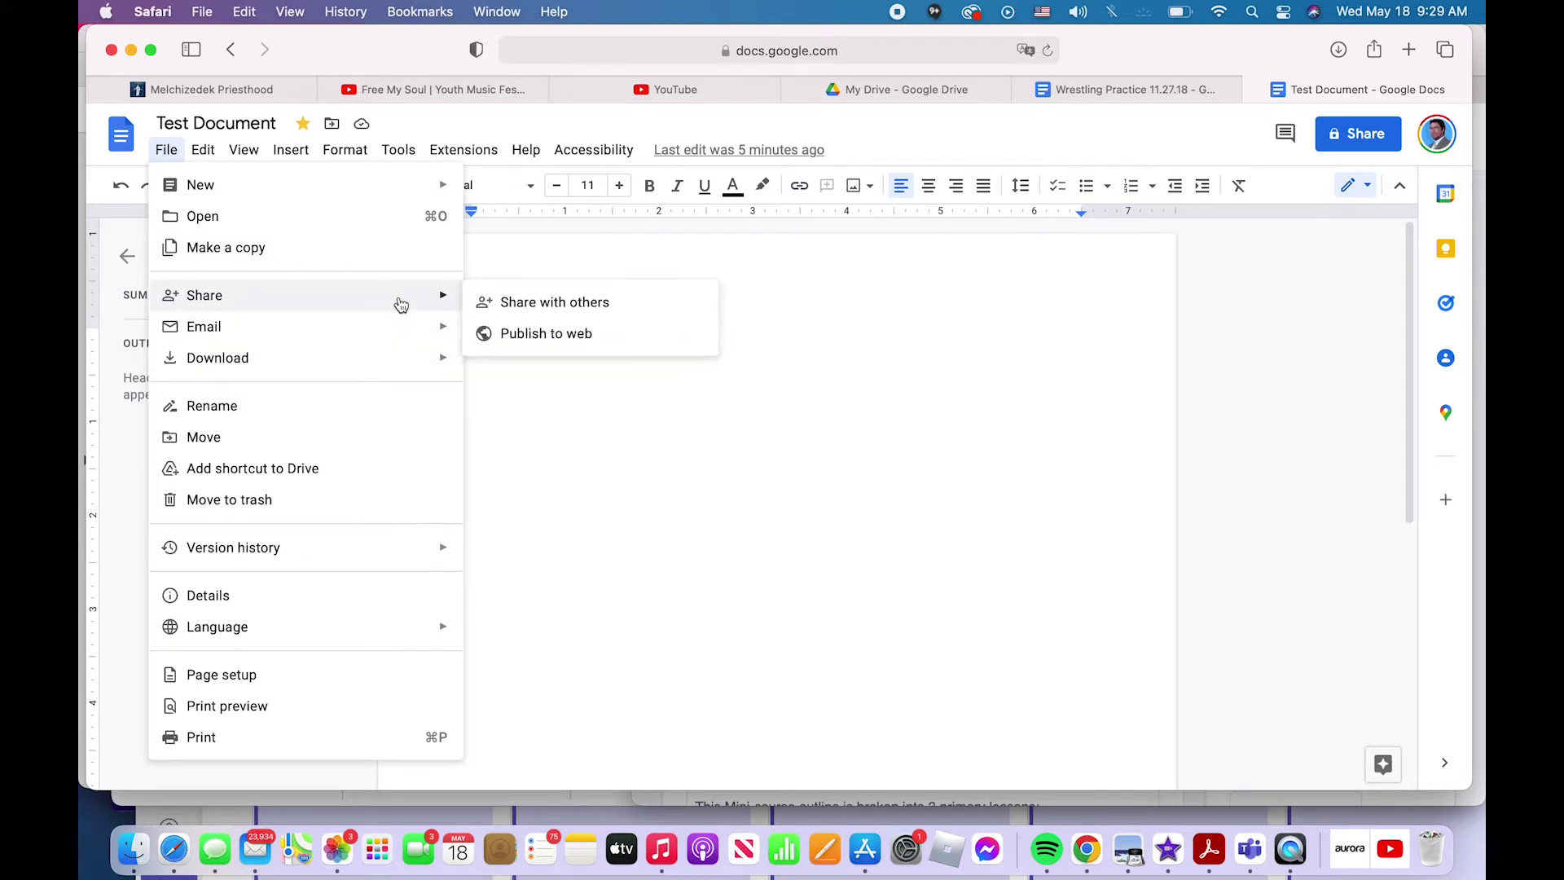
Copy Test Document's link and set general access to anyone with the link as Viewer.
left_click(533, 310)
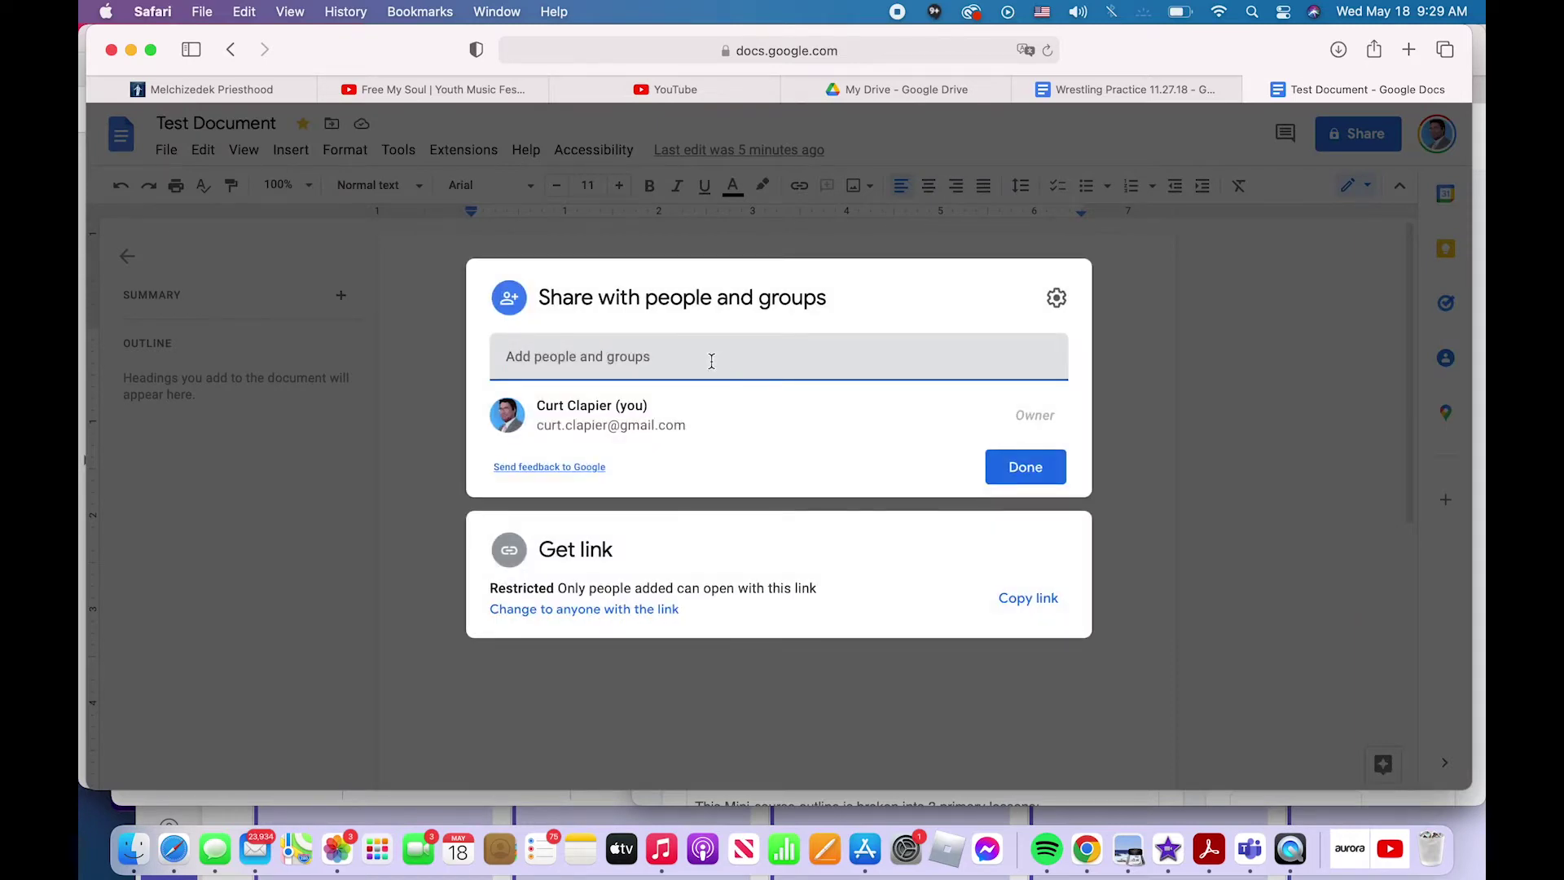
left_click(711, 358)
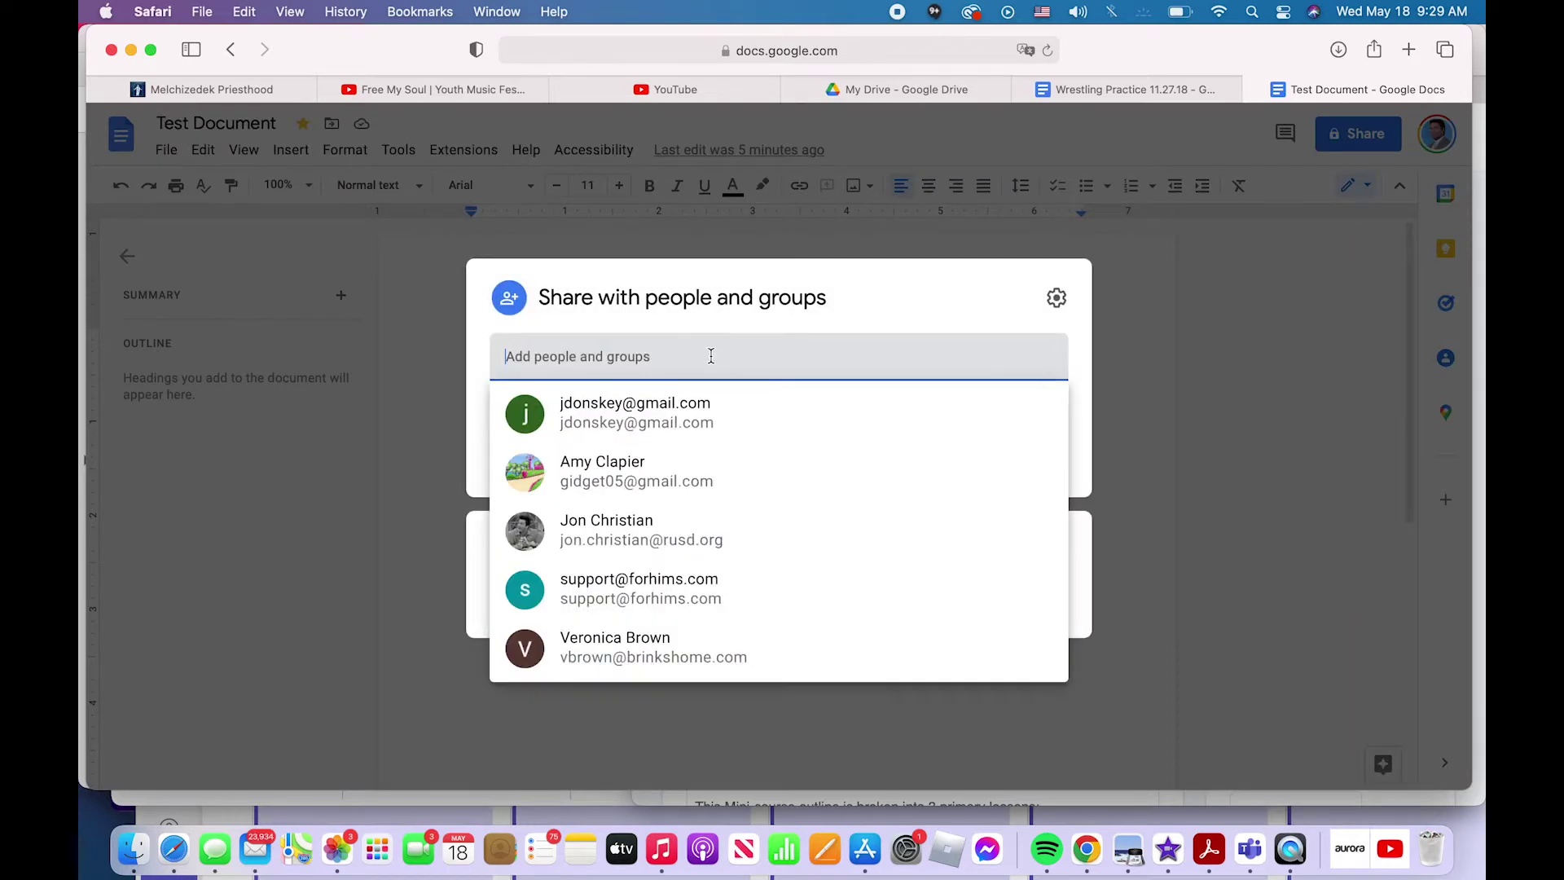
left_click(919, 275)
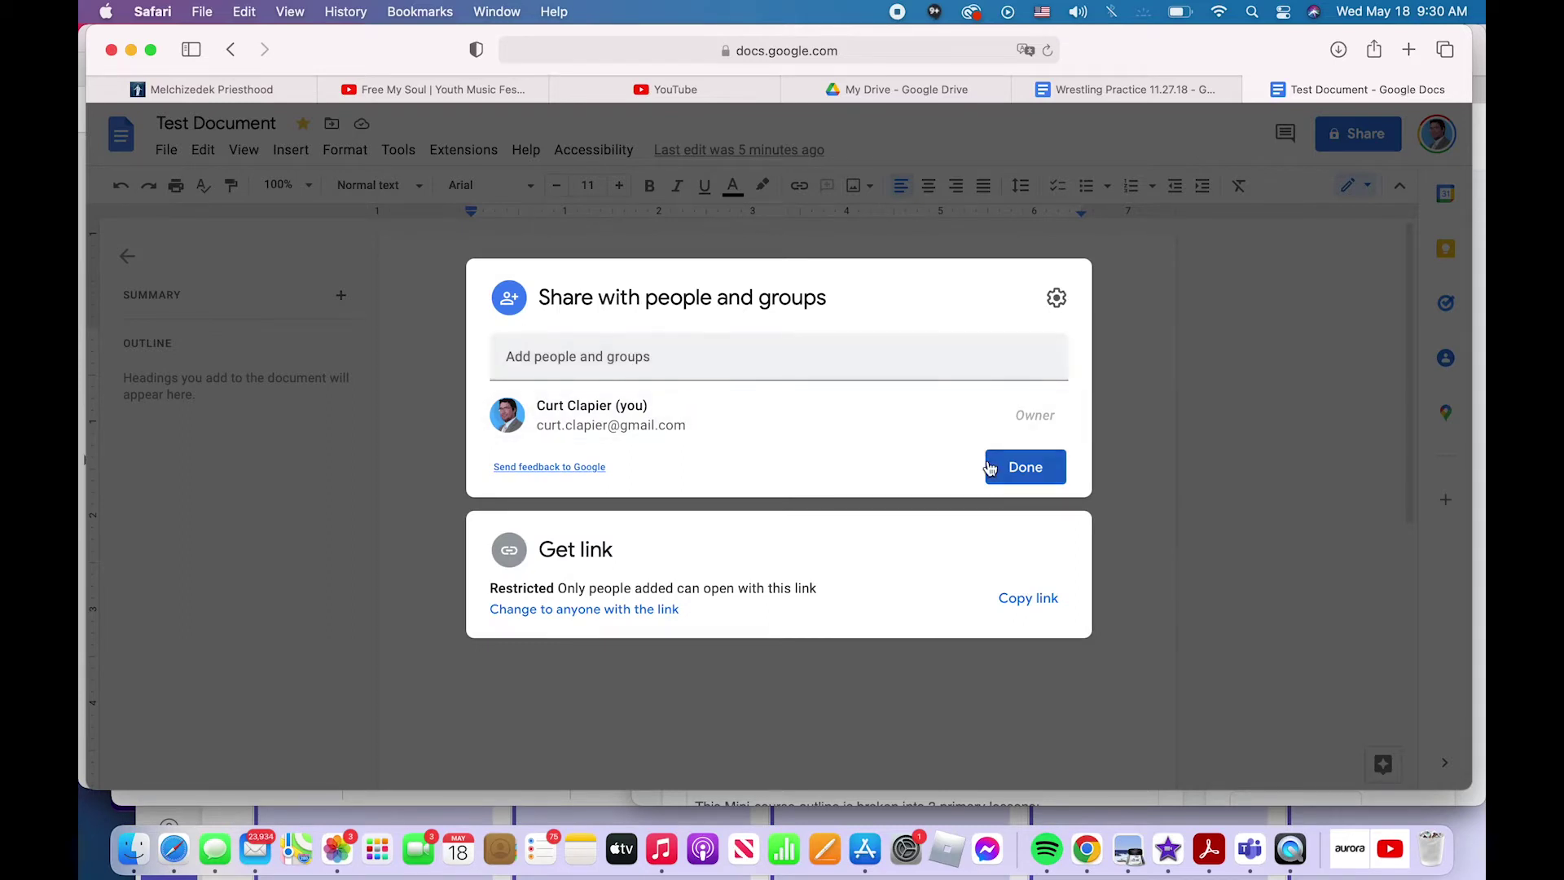
left_click(1014, 606)
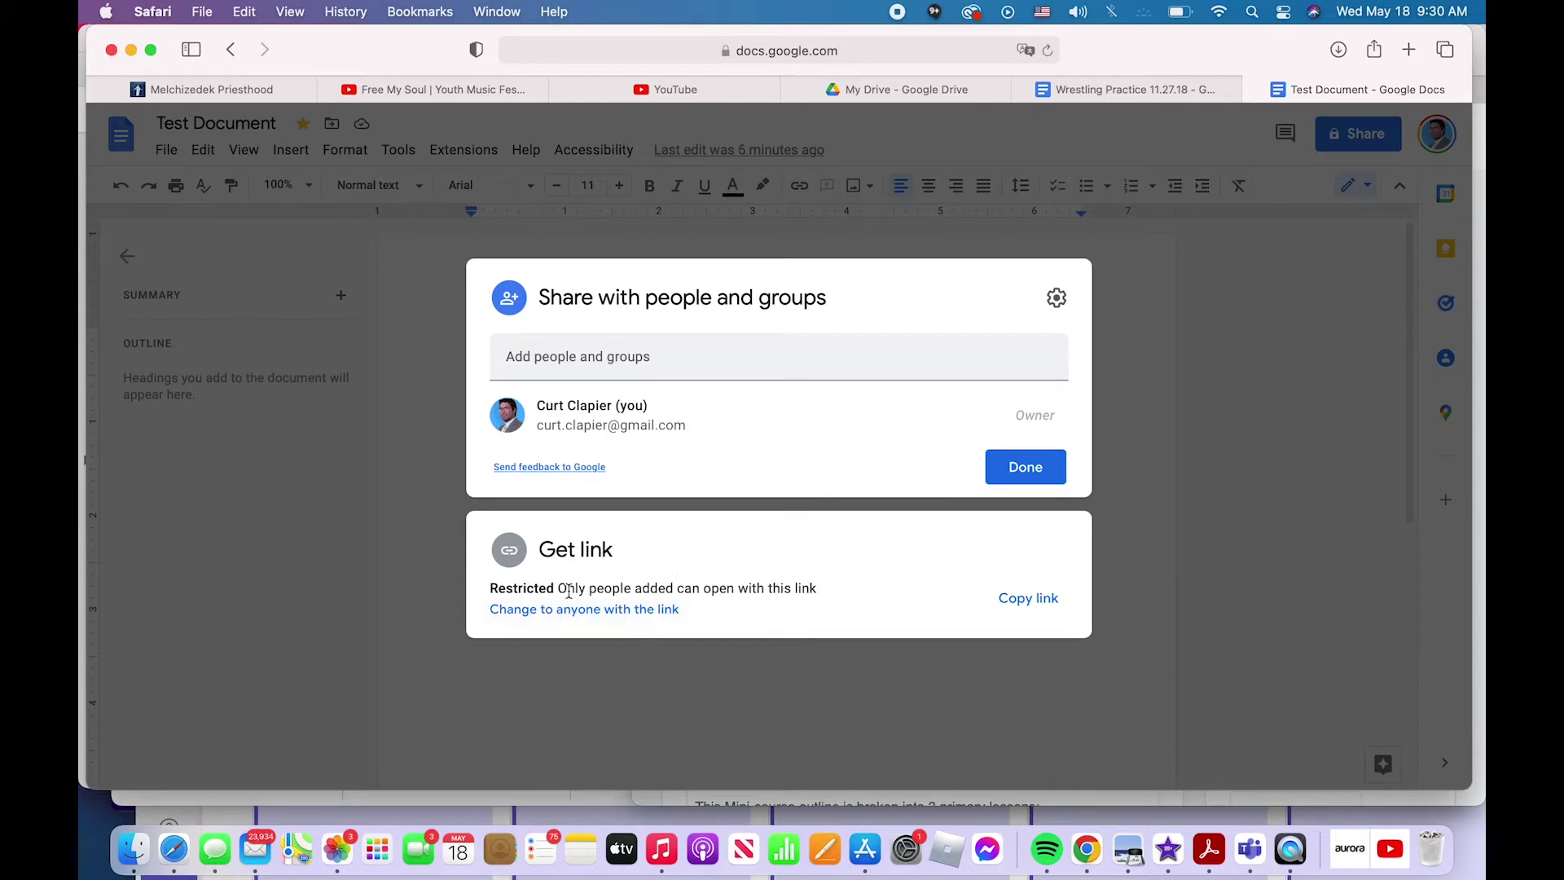
left_click(607, 610)
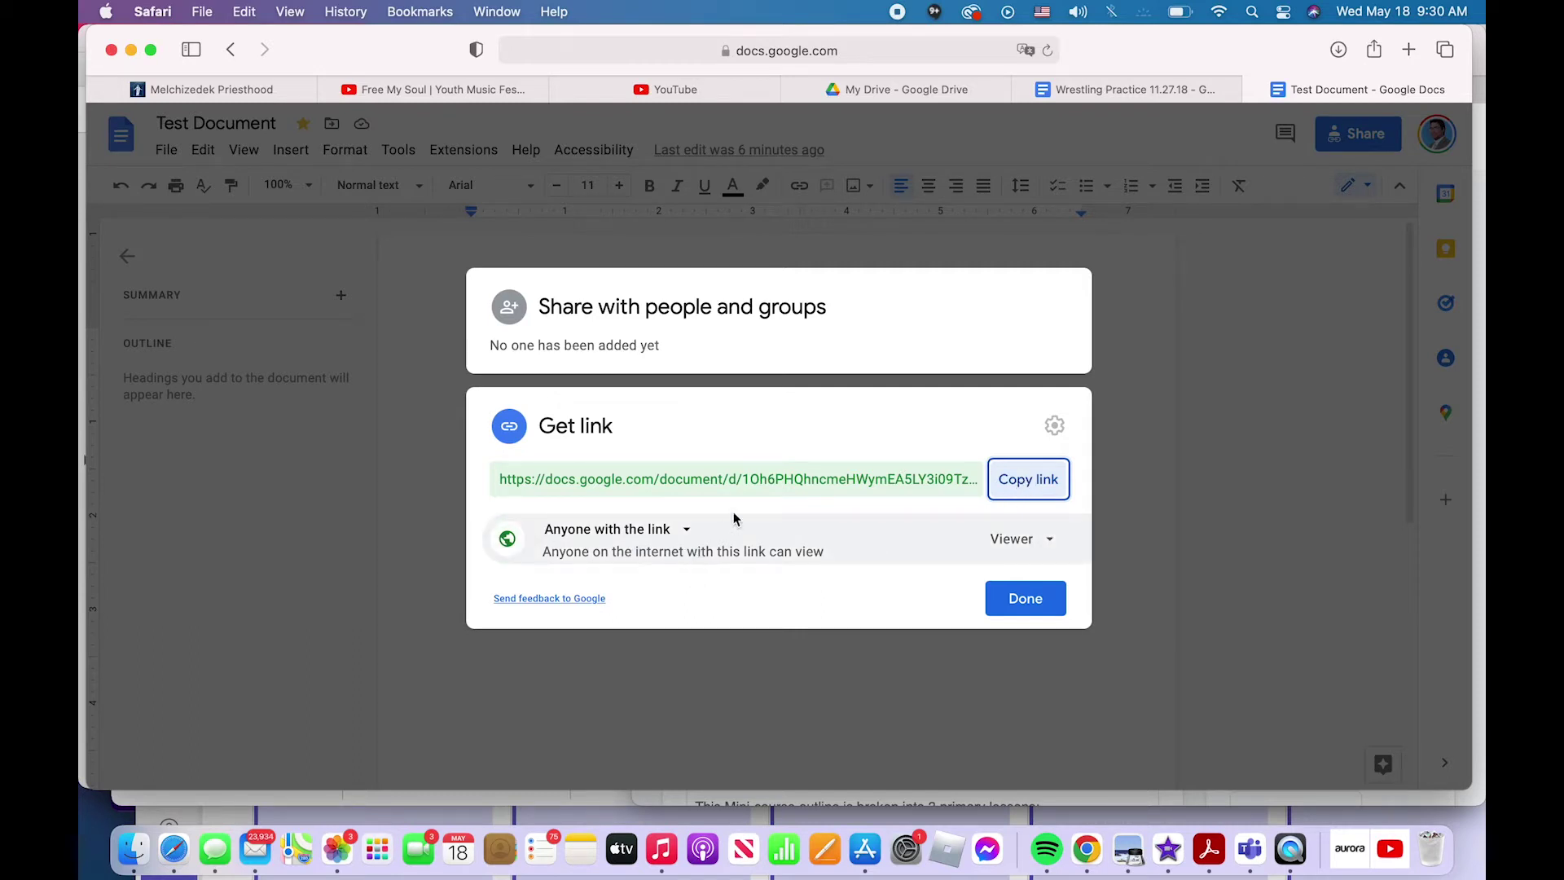
Copy the public link, switch access to Restricted and back to Anyone with the link, then finish.
left_click(1012, 483)
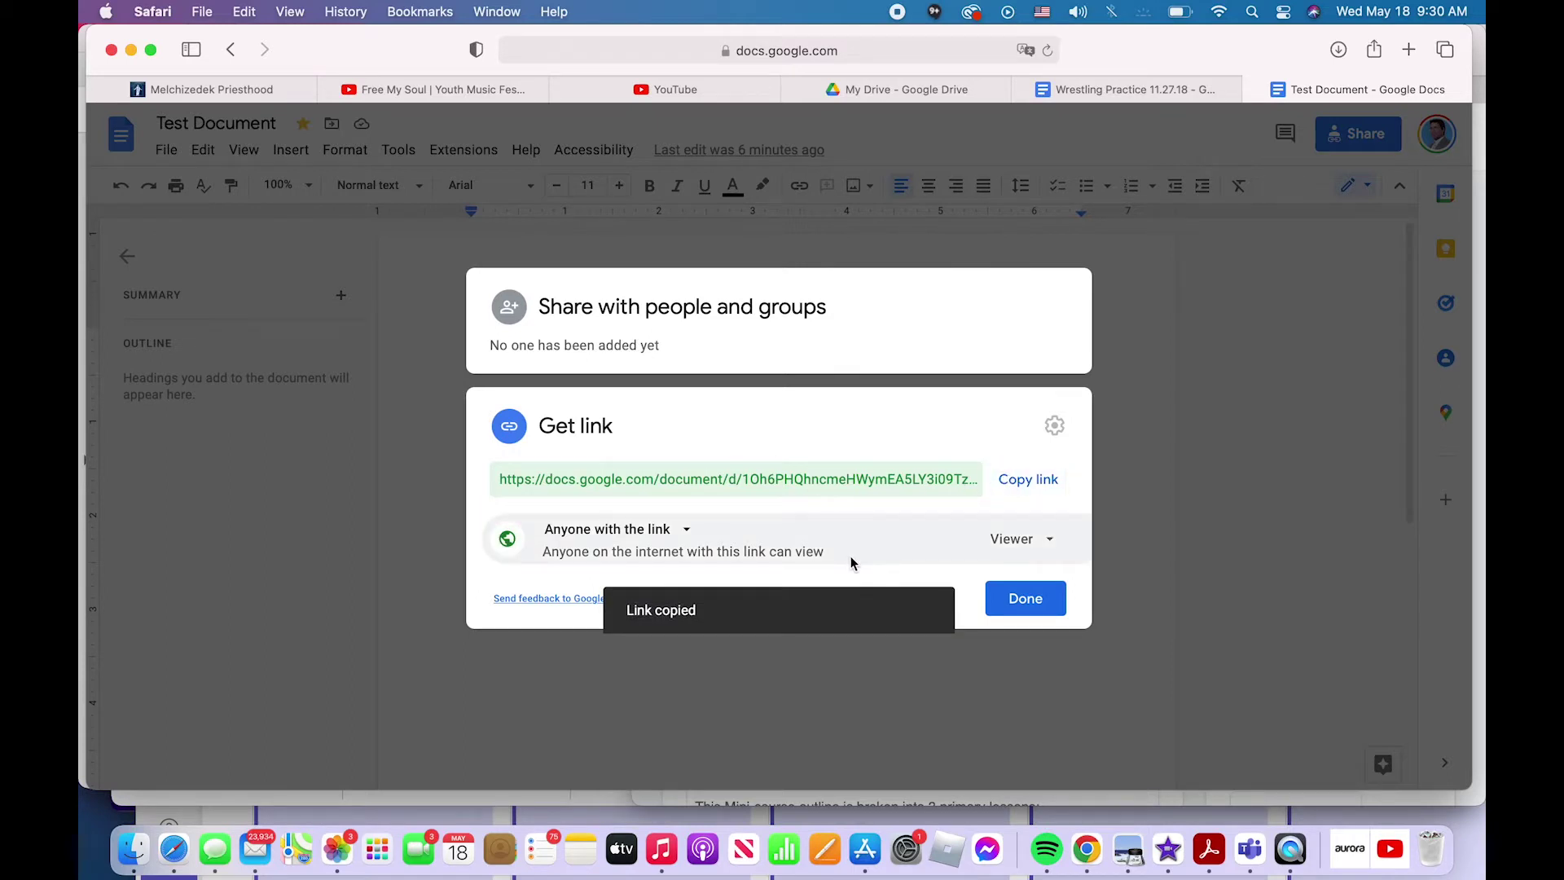
left_click(1051, 548)
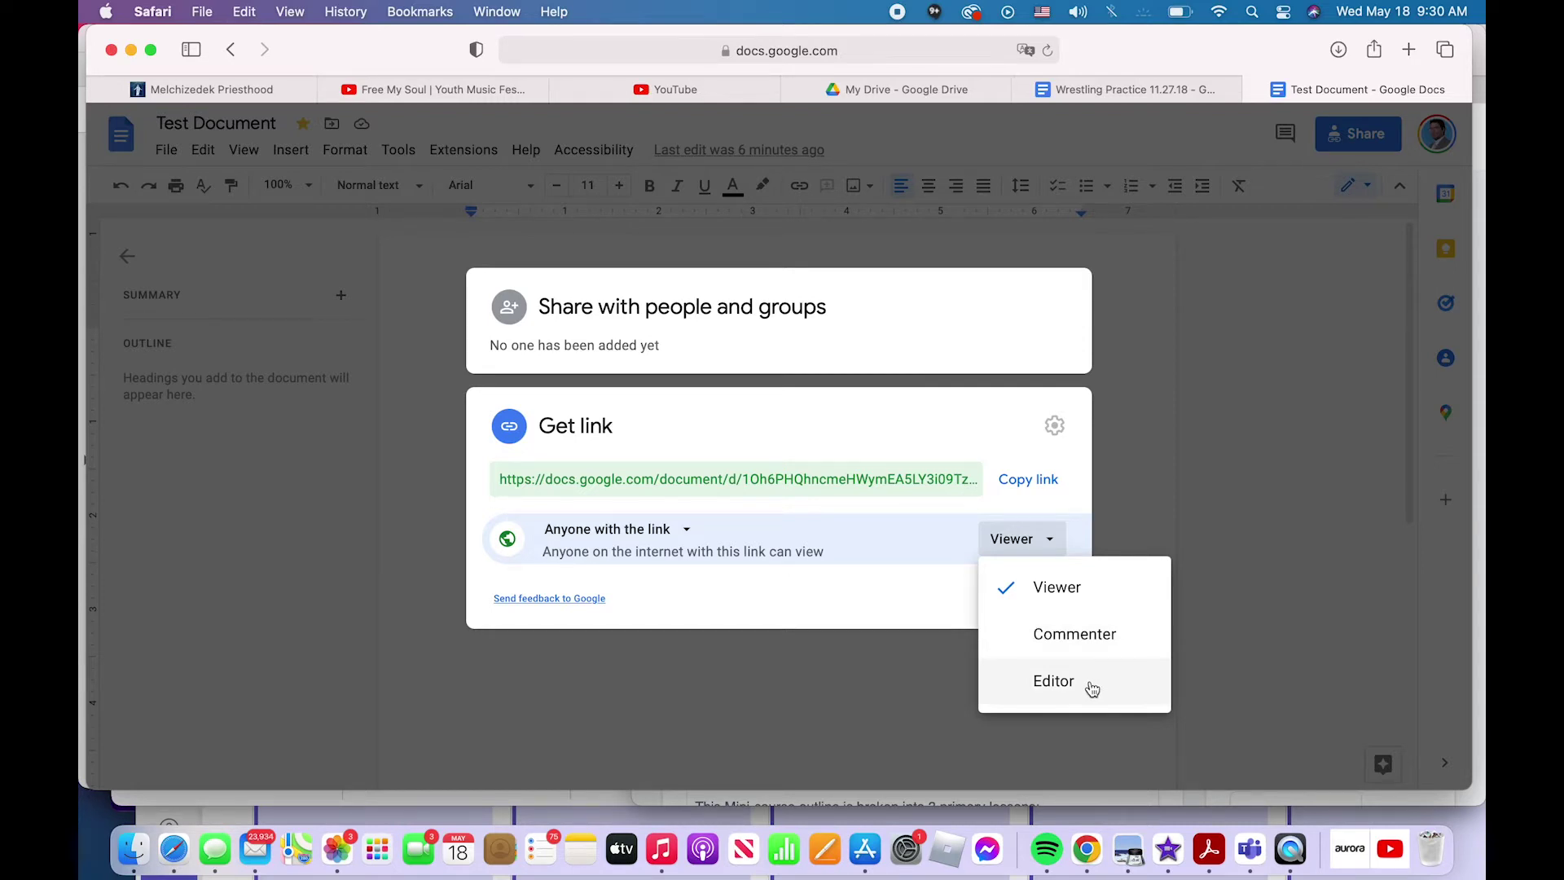
left_click(689, 538)
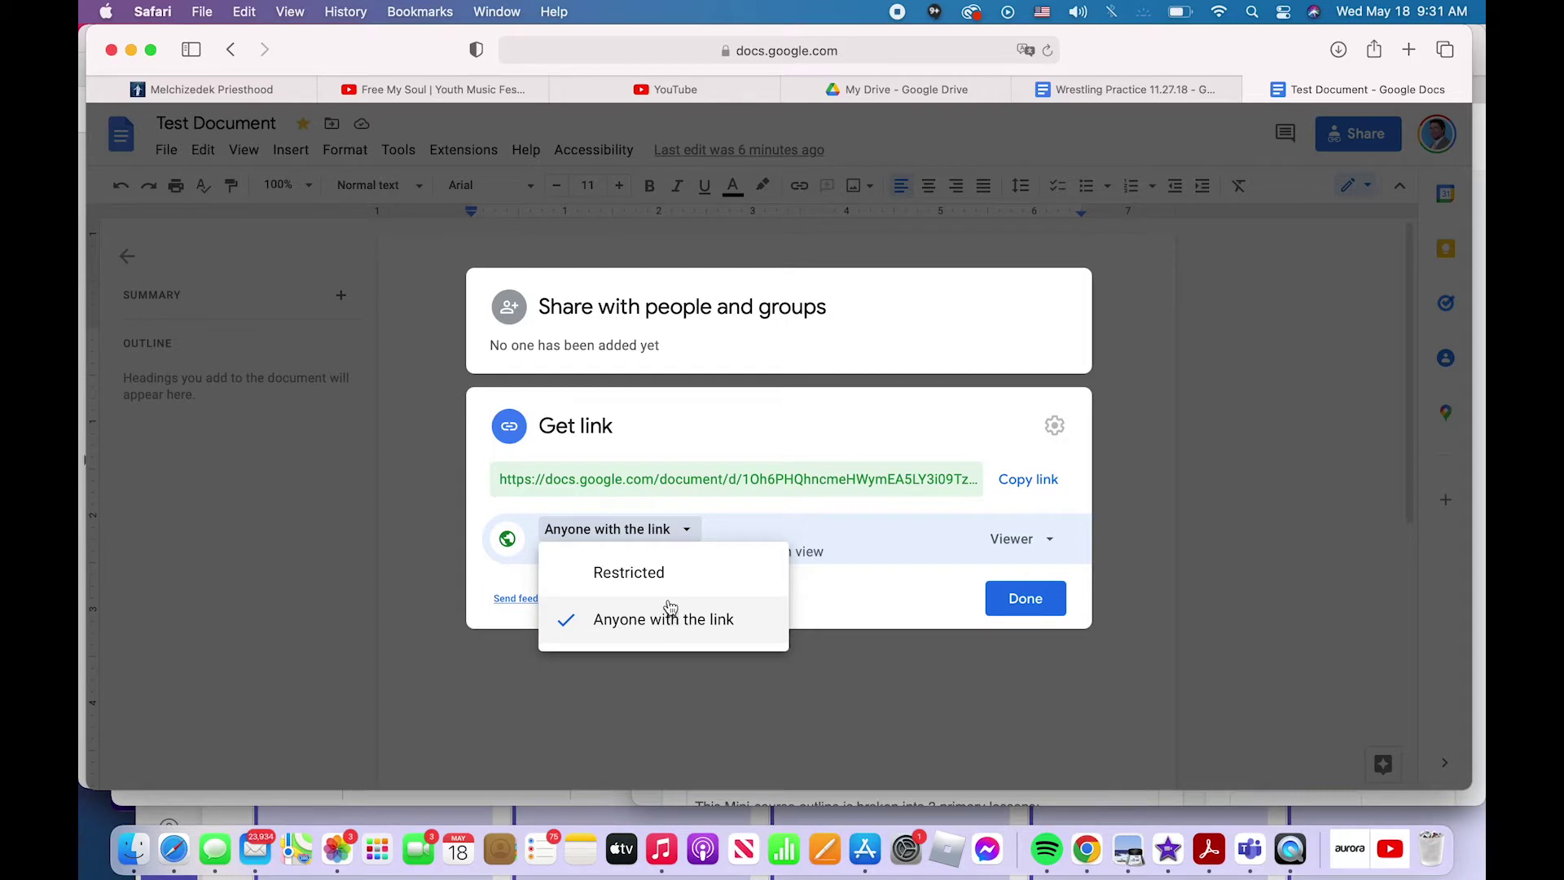
left_click(662, 585)
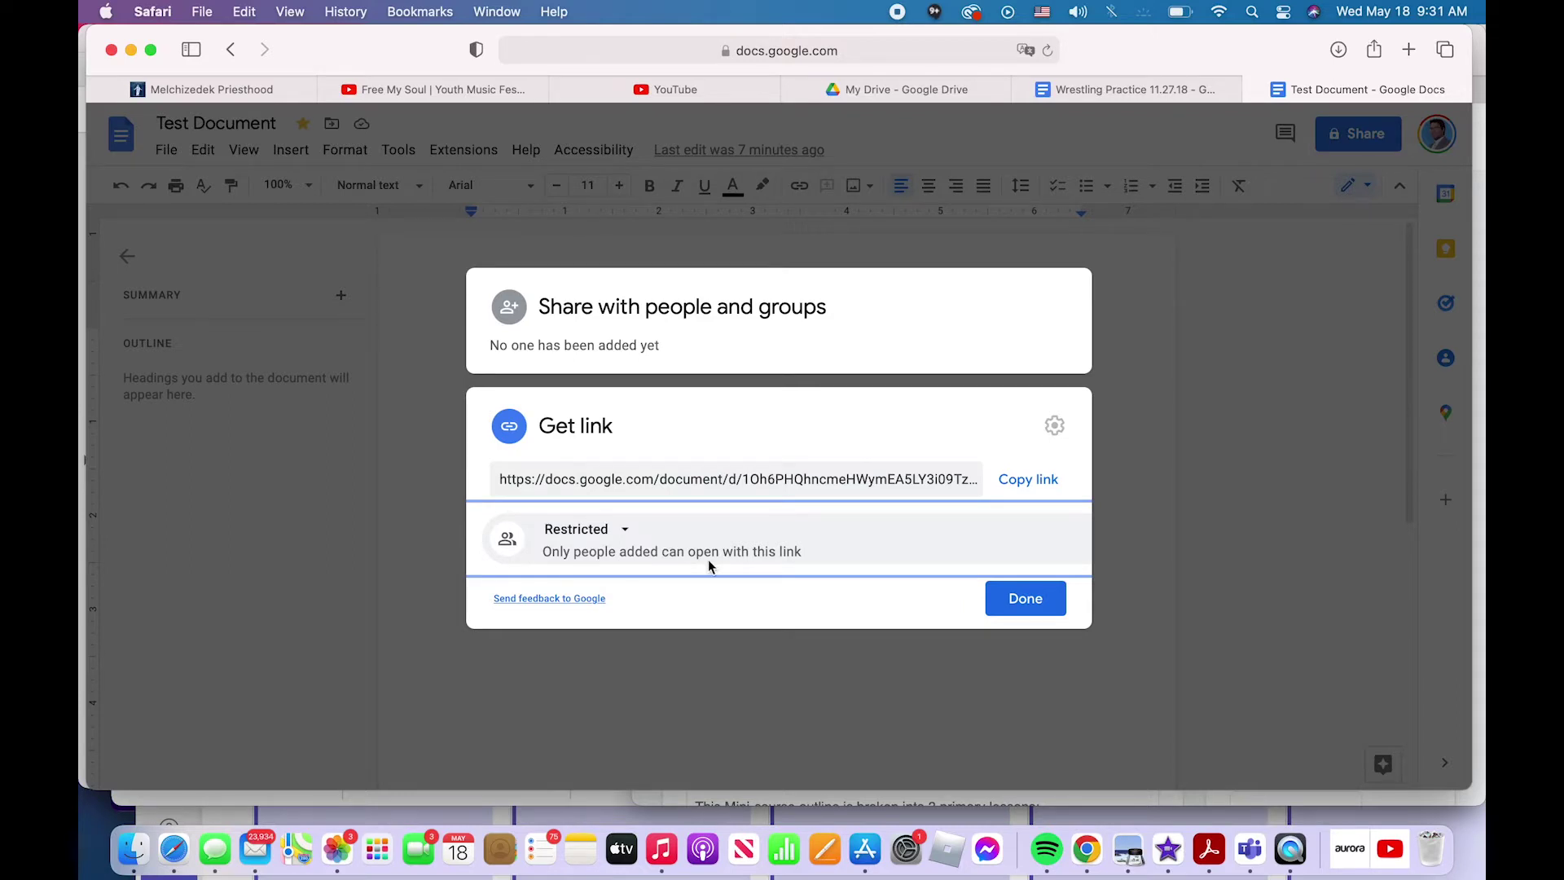
left_click(625, 534)
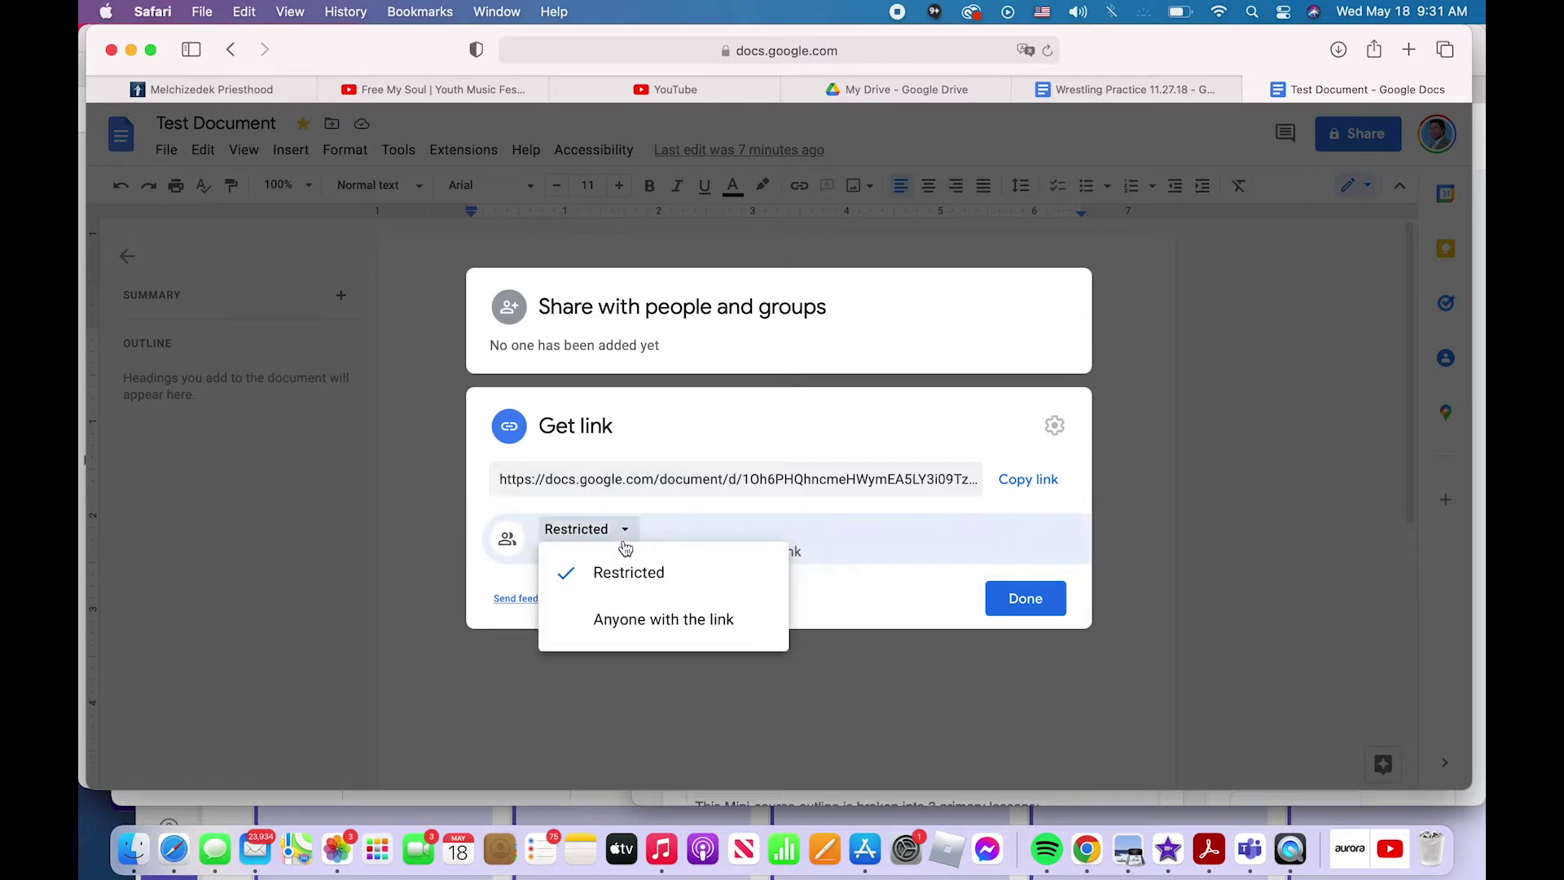
left_click(639, 622)
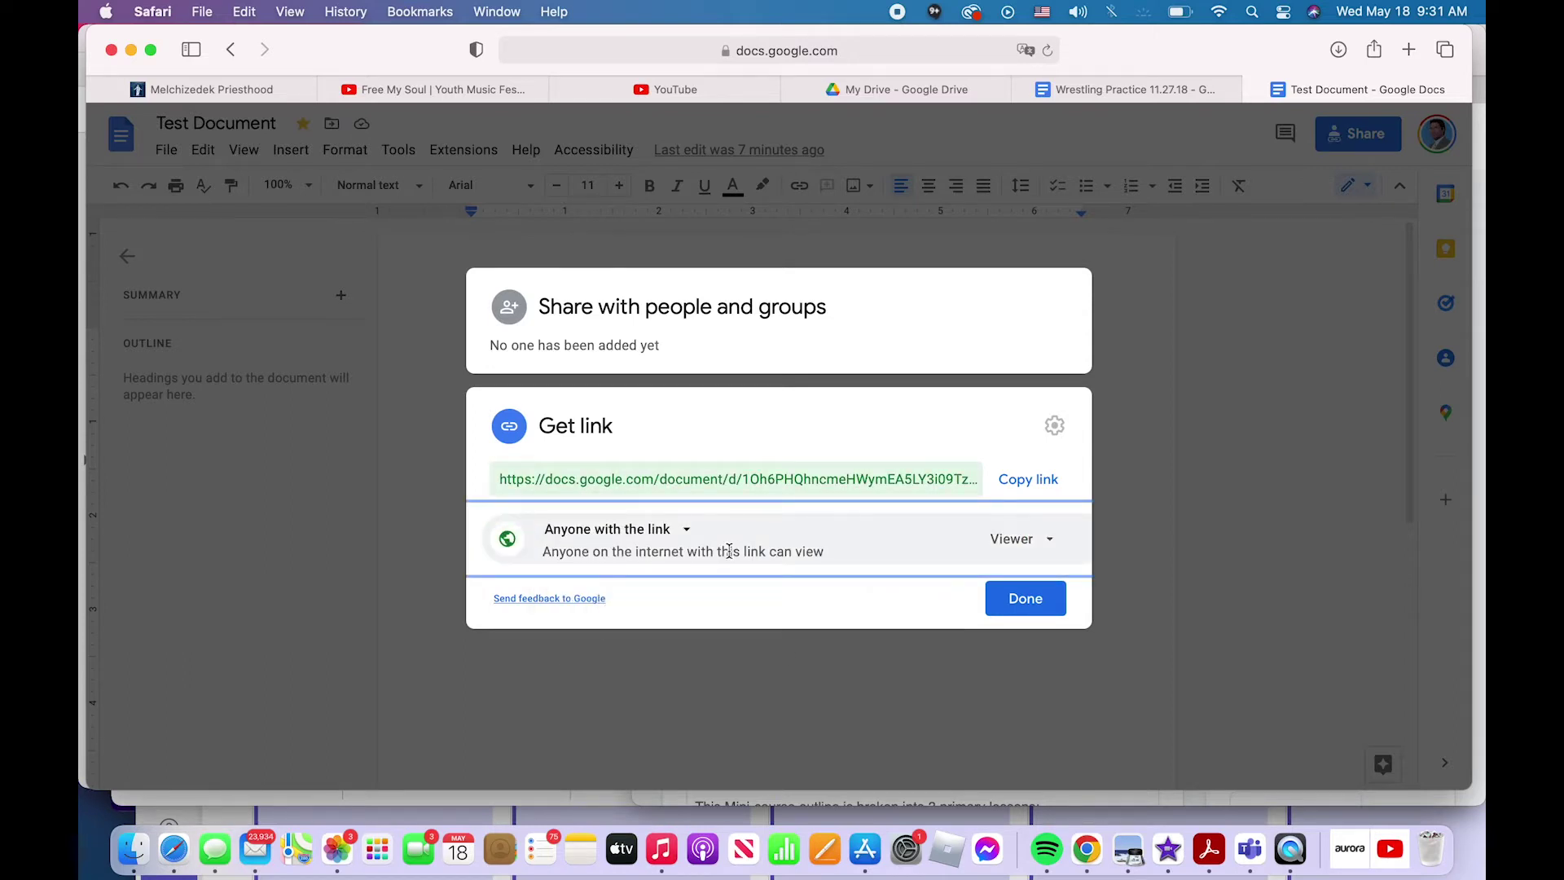
left_click(1045, 610)
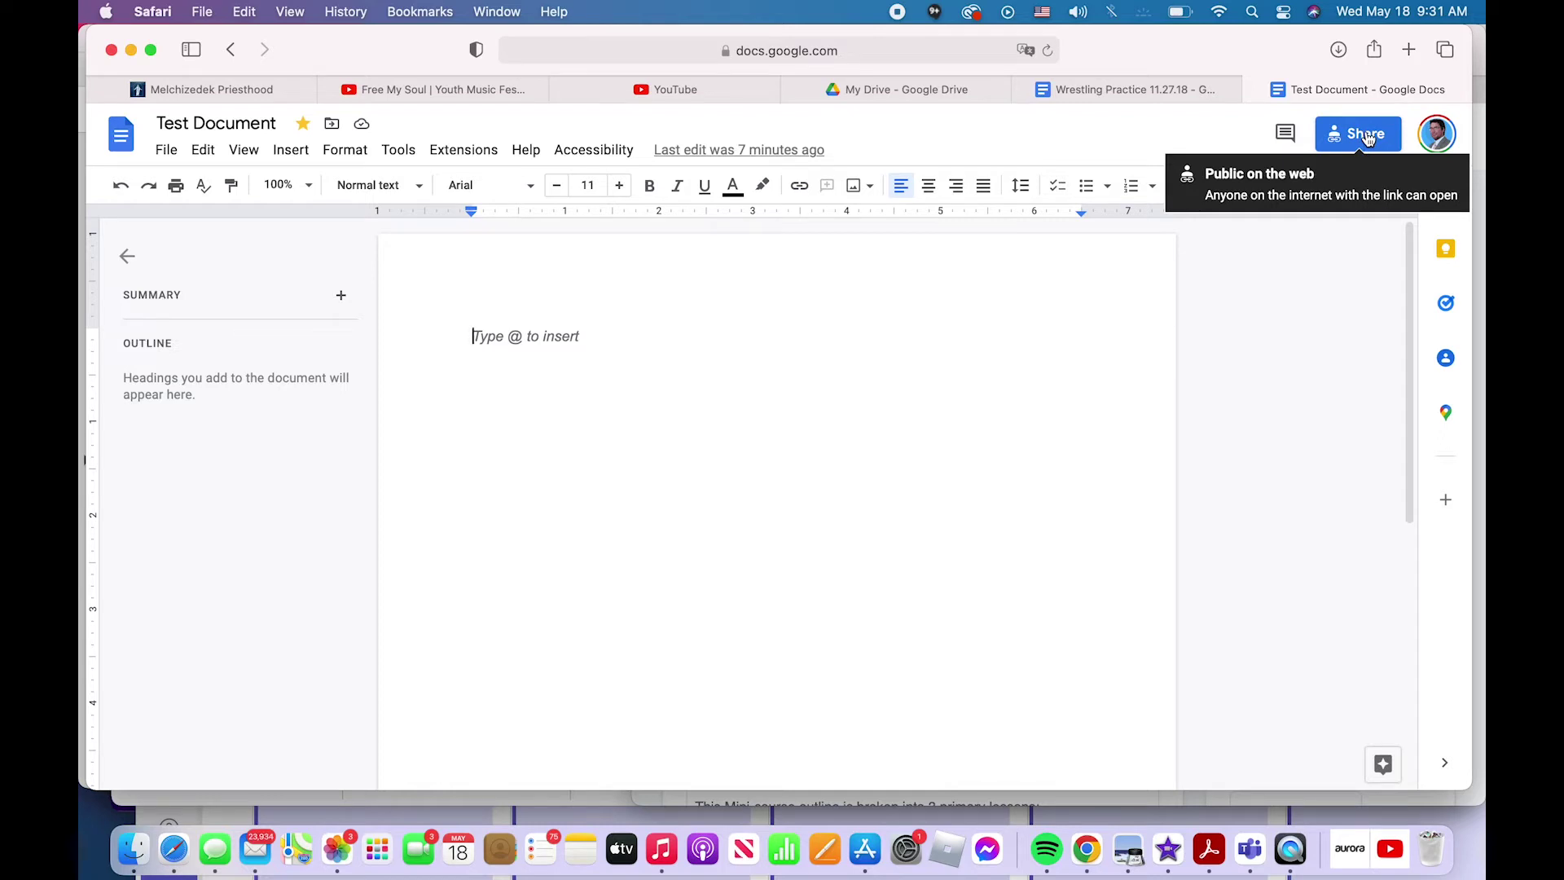
Publish Test Document to the web, viewing its embed code and then its public link.
left_click(169, 151)
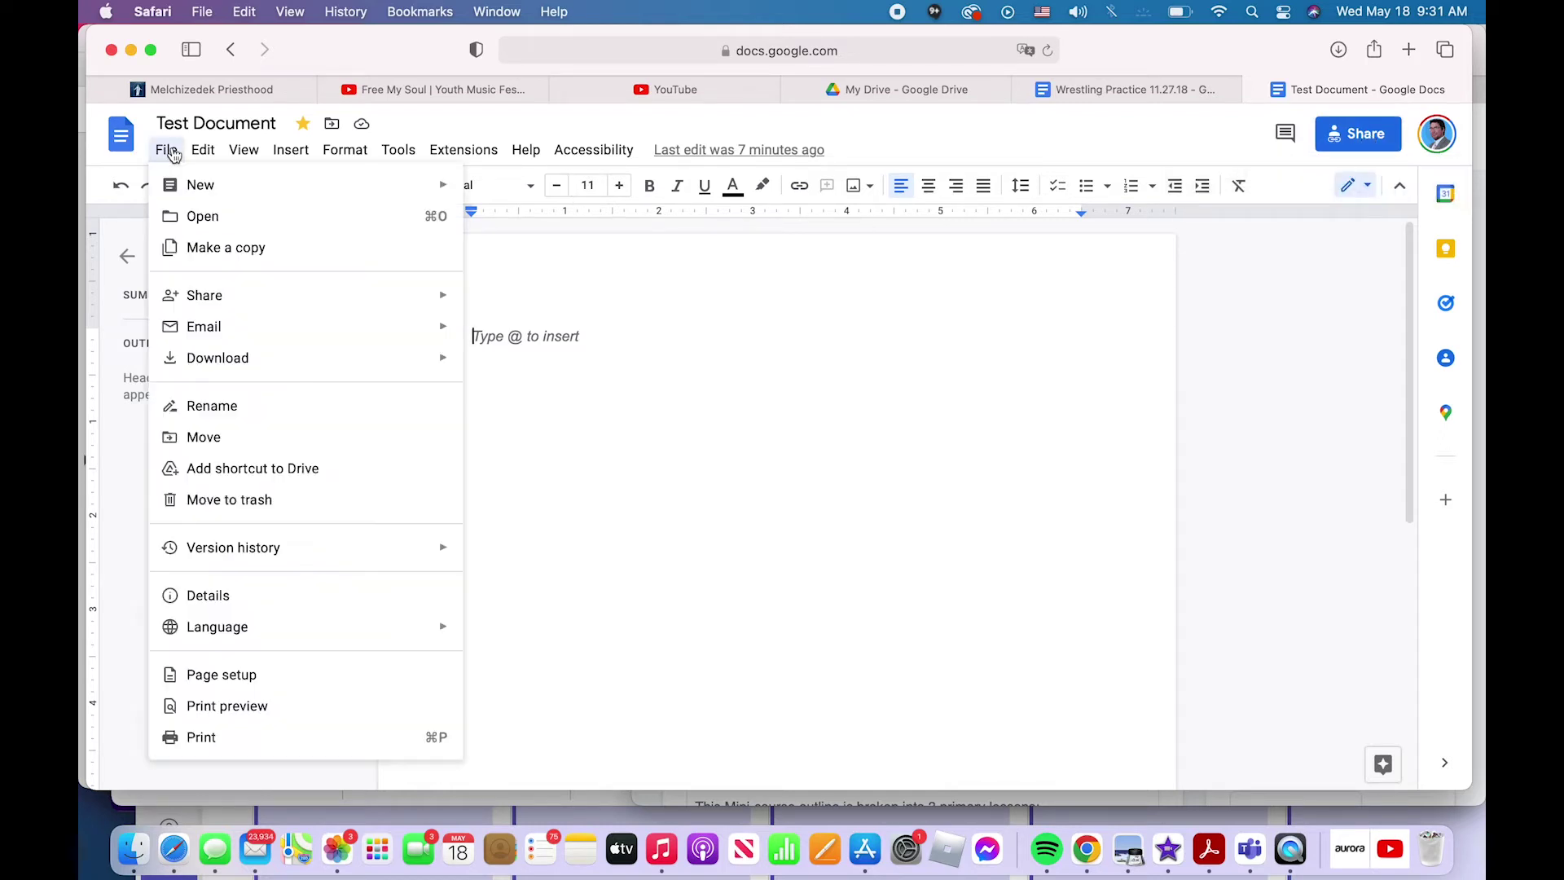
mouse_move(204, 295)
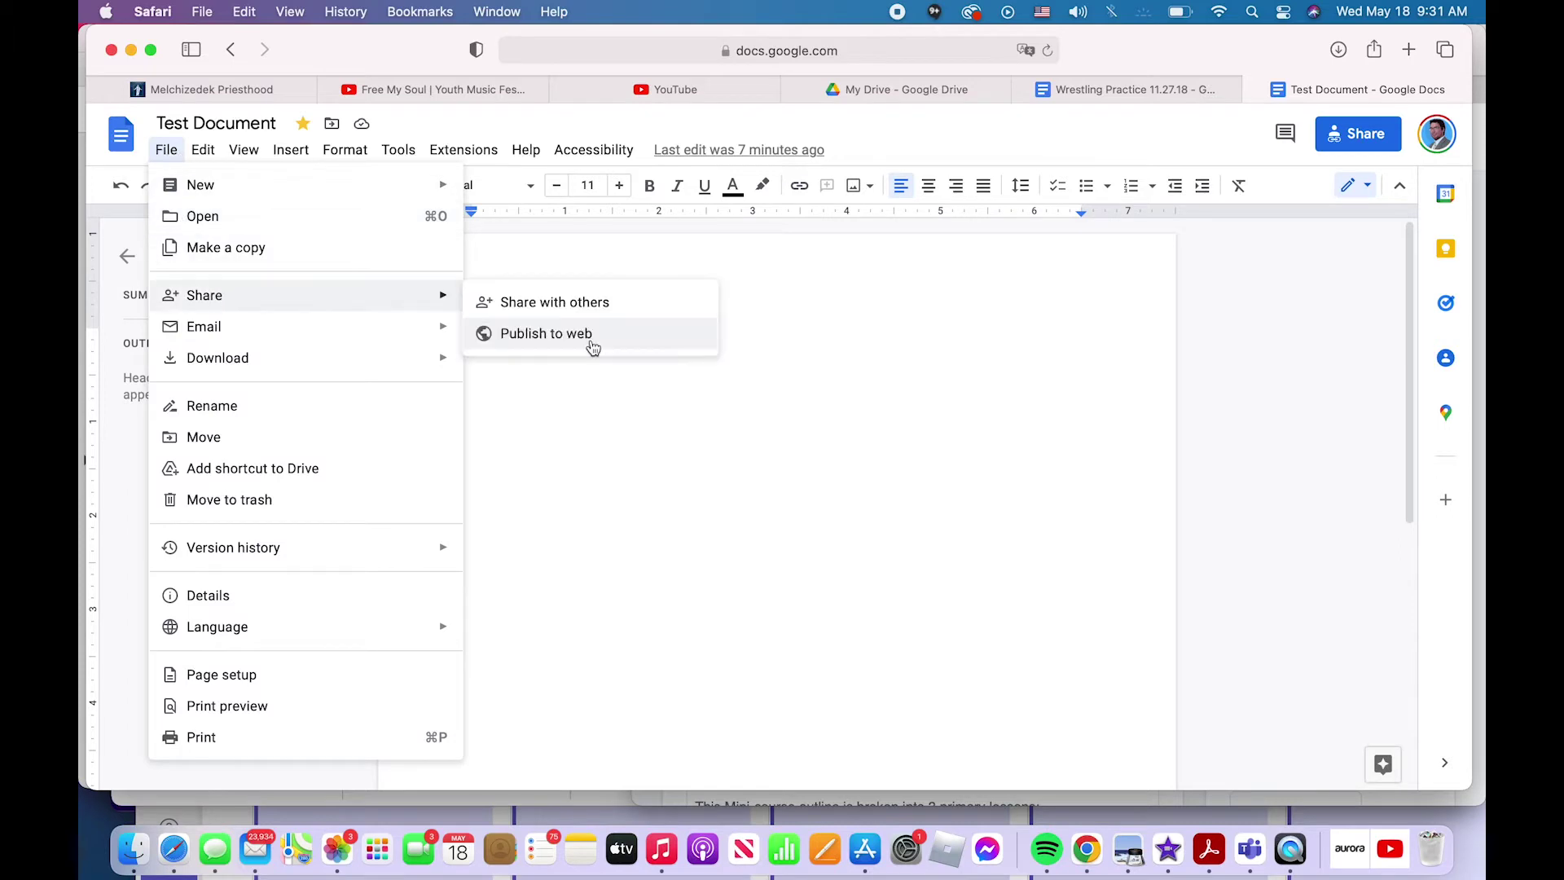
left_click(593, 346)
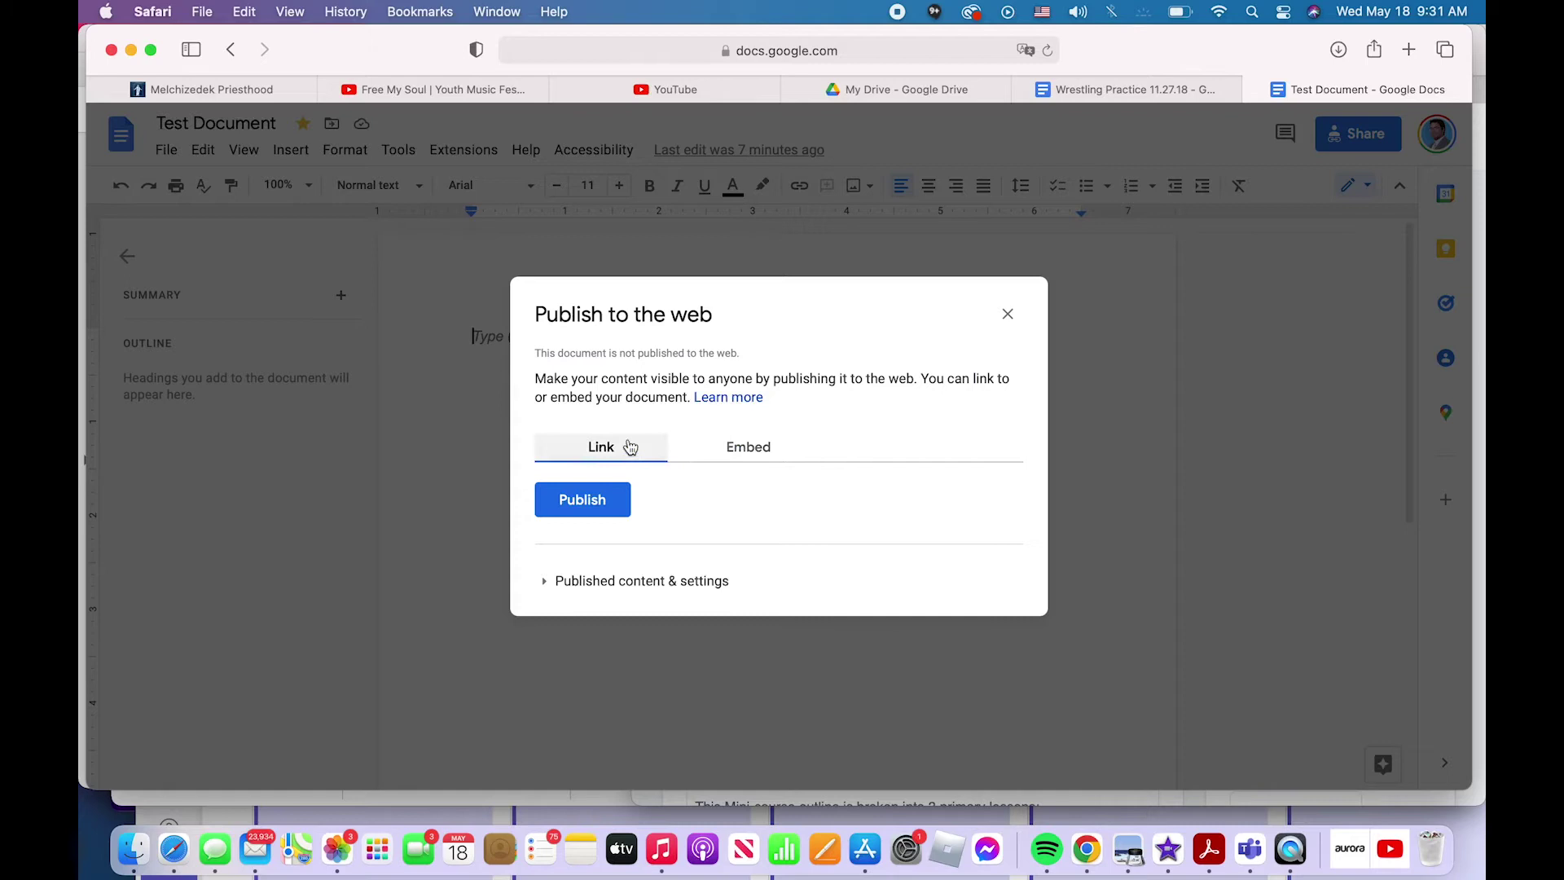
left_click(772, 453)
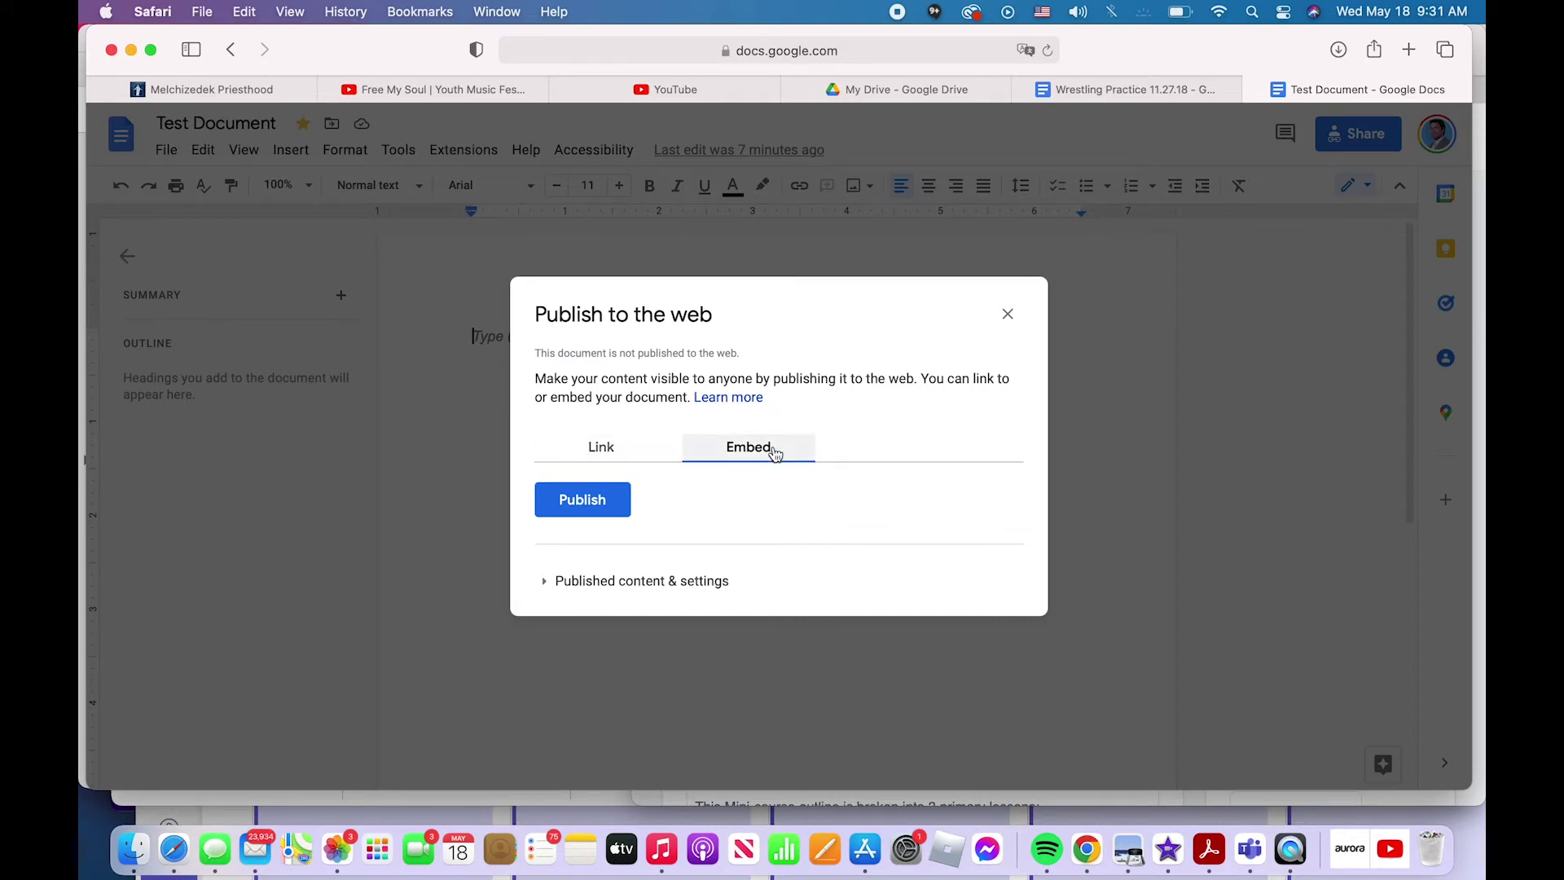
left_click(595, 503)
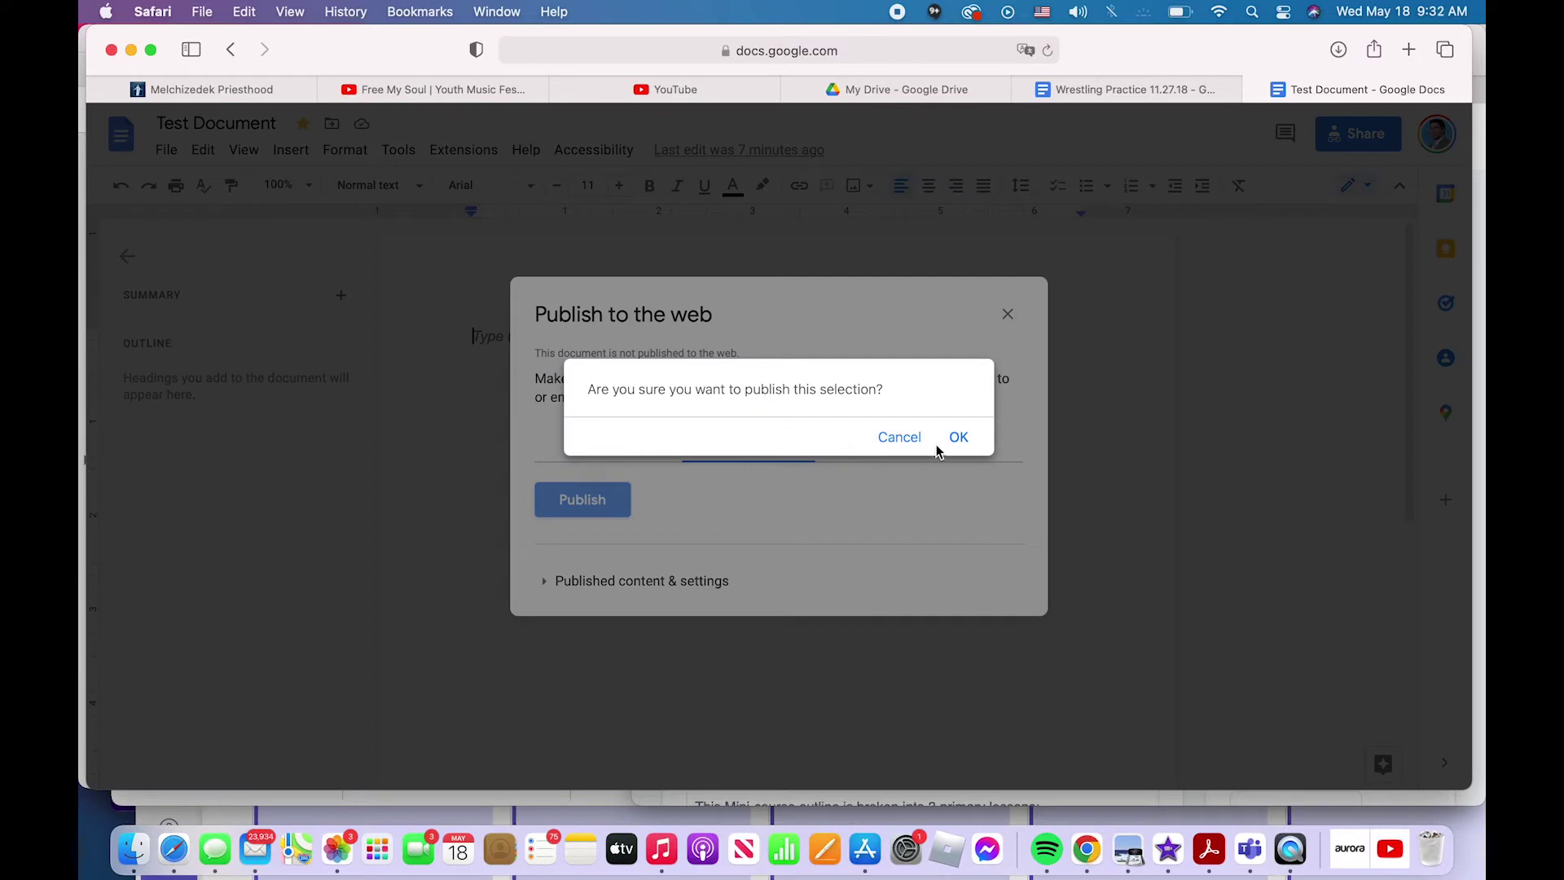
left_click(973, 443)
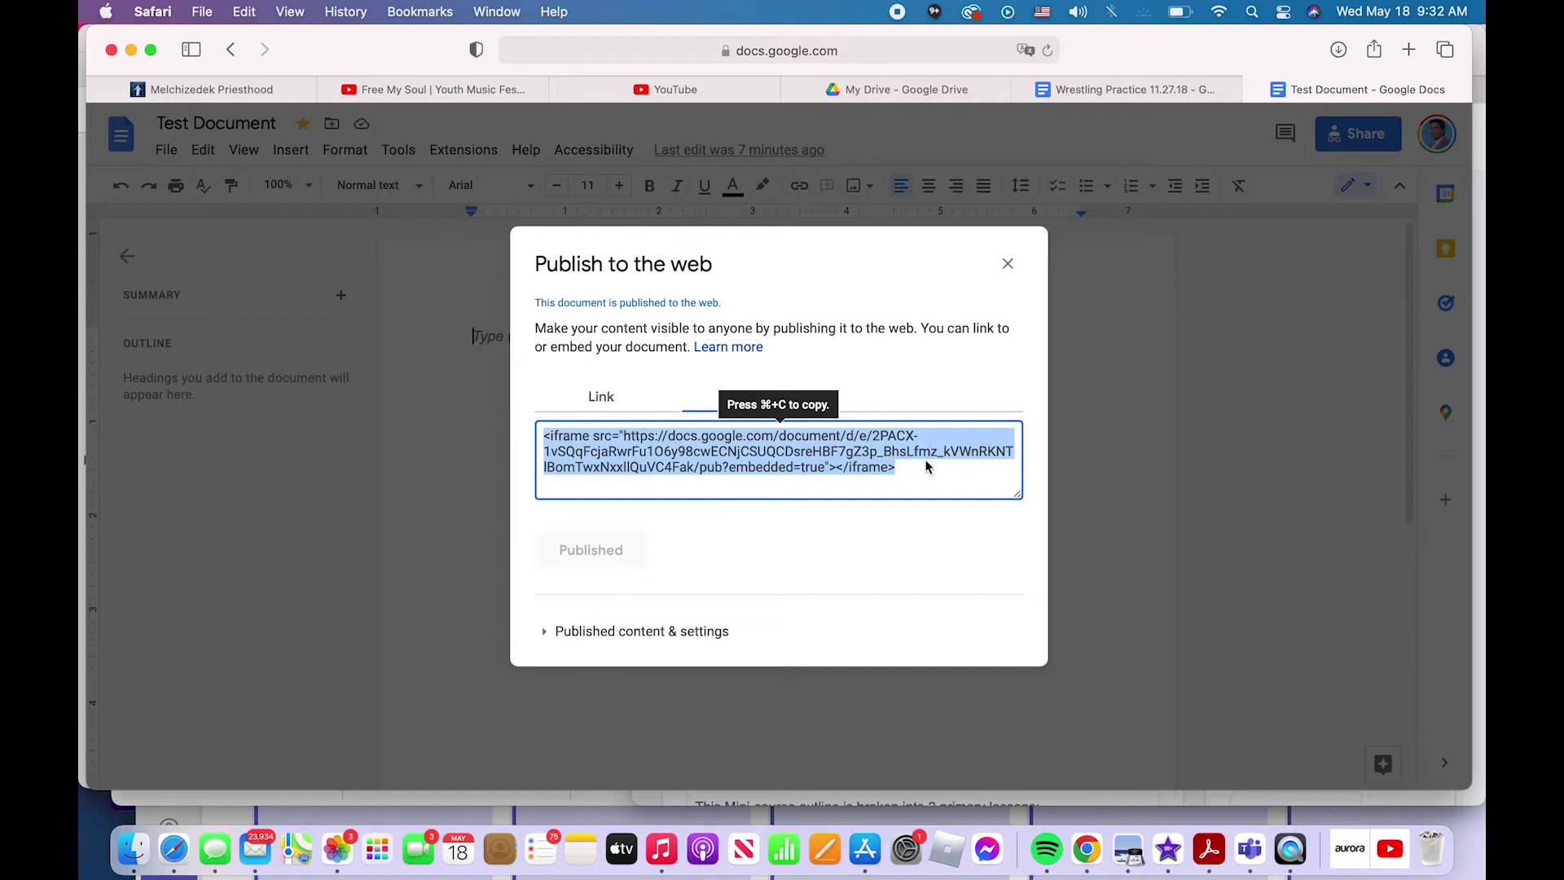
left_click(612, 418)
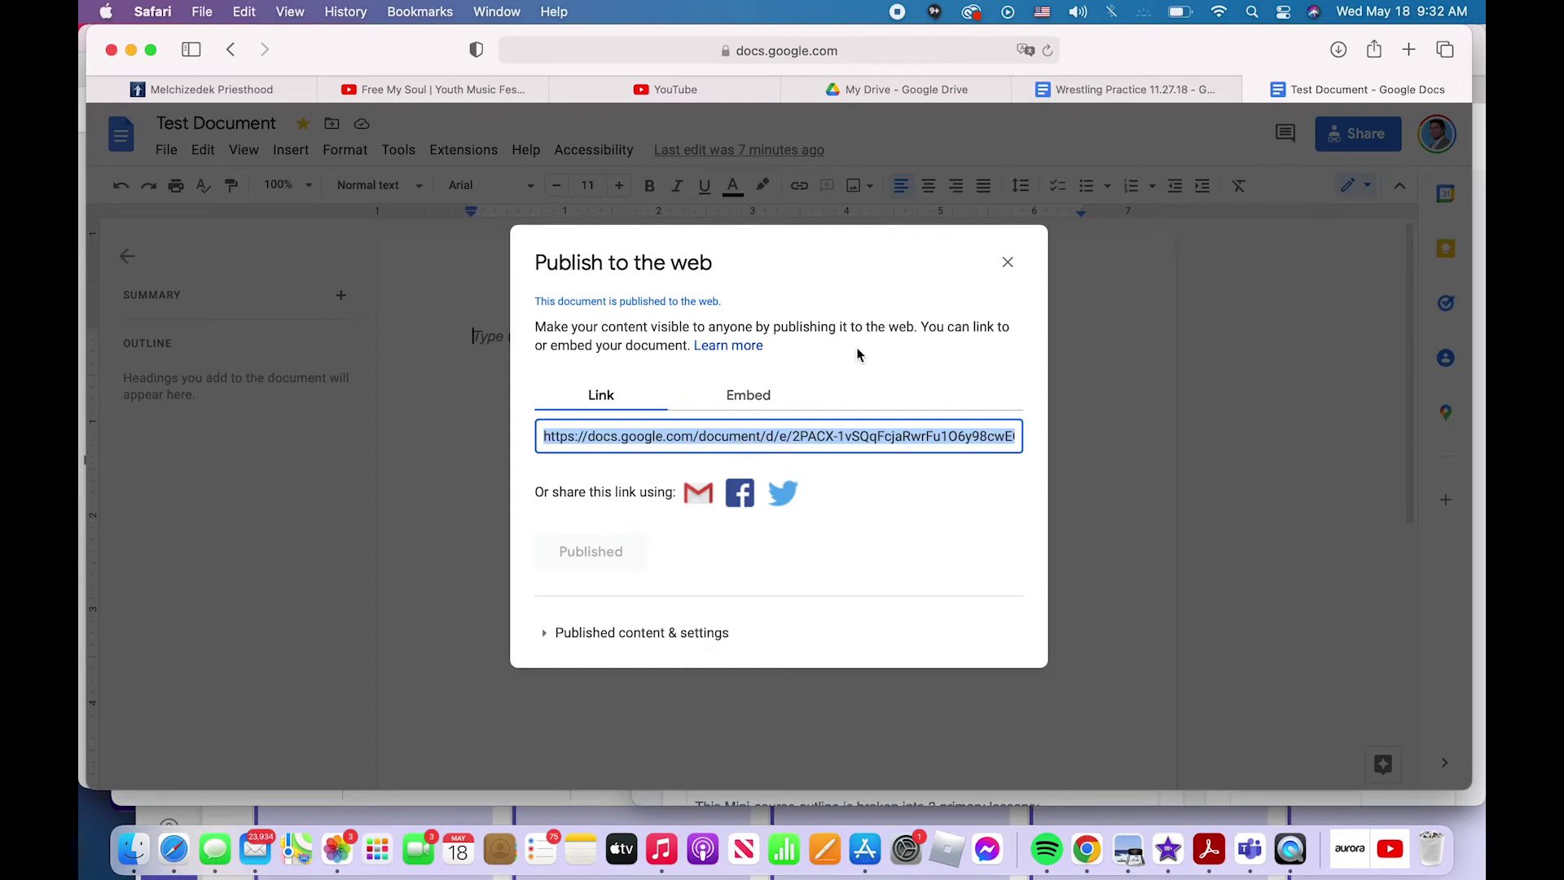
Close the publishing window, then open Email this file and cancel it without sending.
left_click(1008, 262)
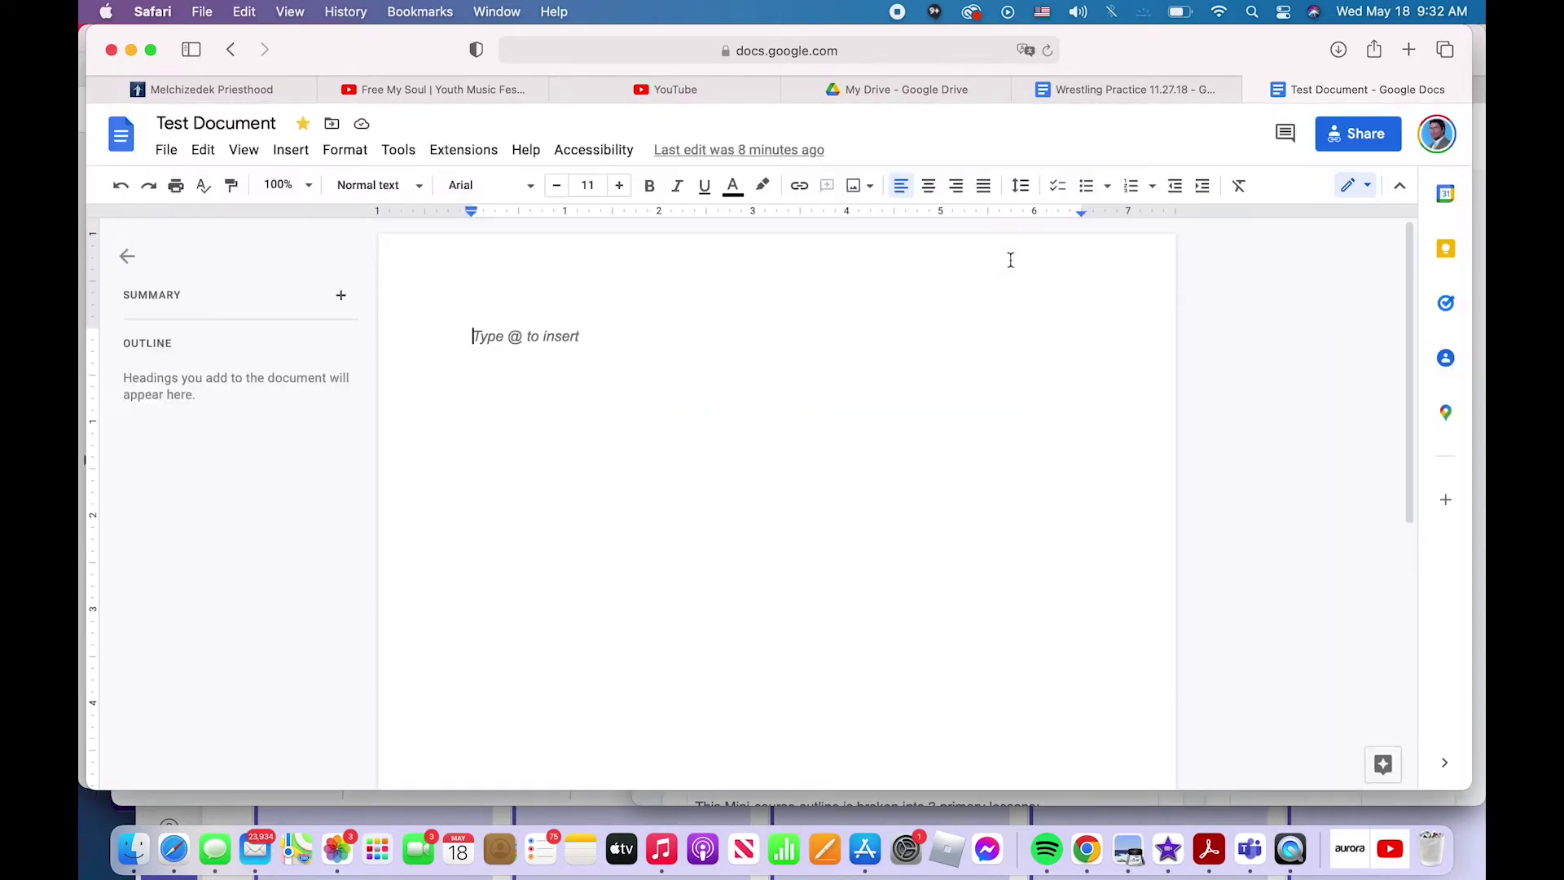
left_click(166, 150)
mouse_move(229, 353)
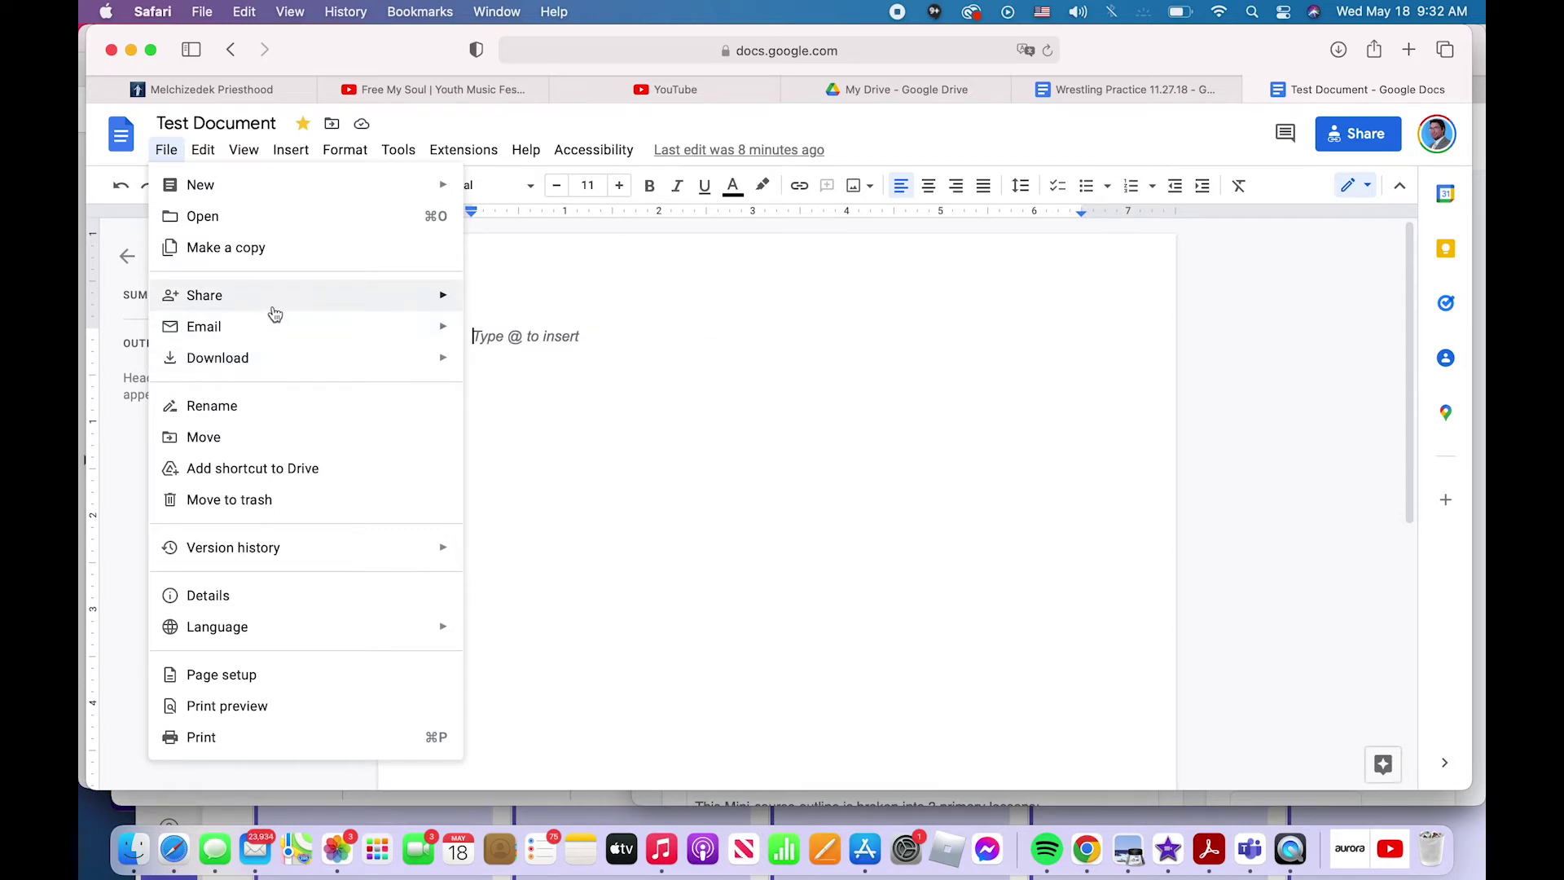
mouse_move(277, 312)
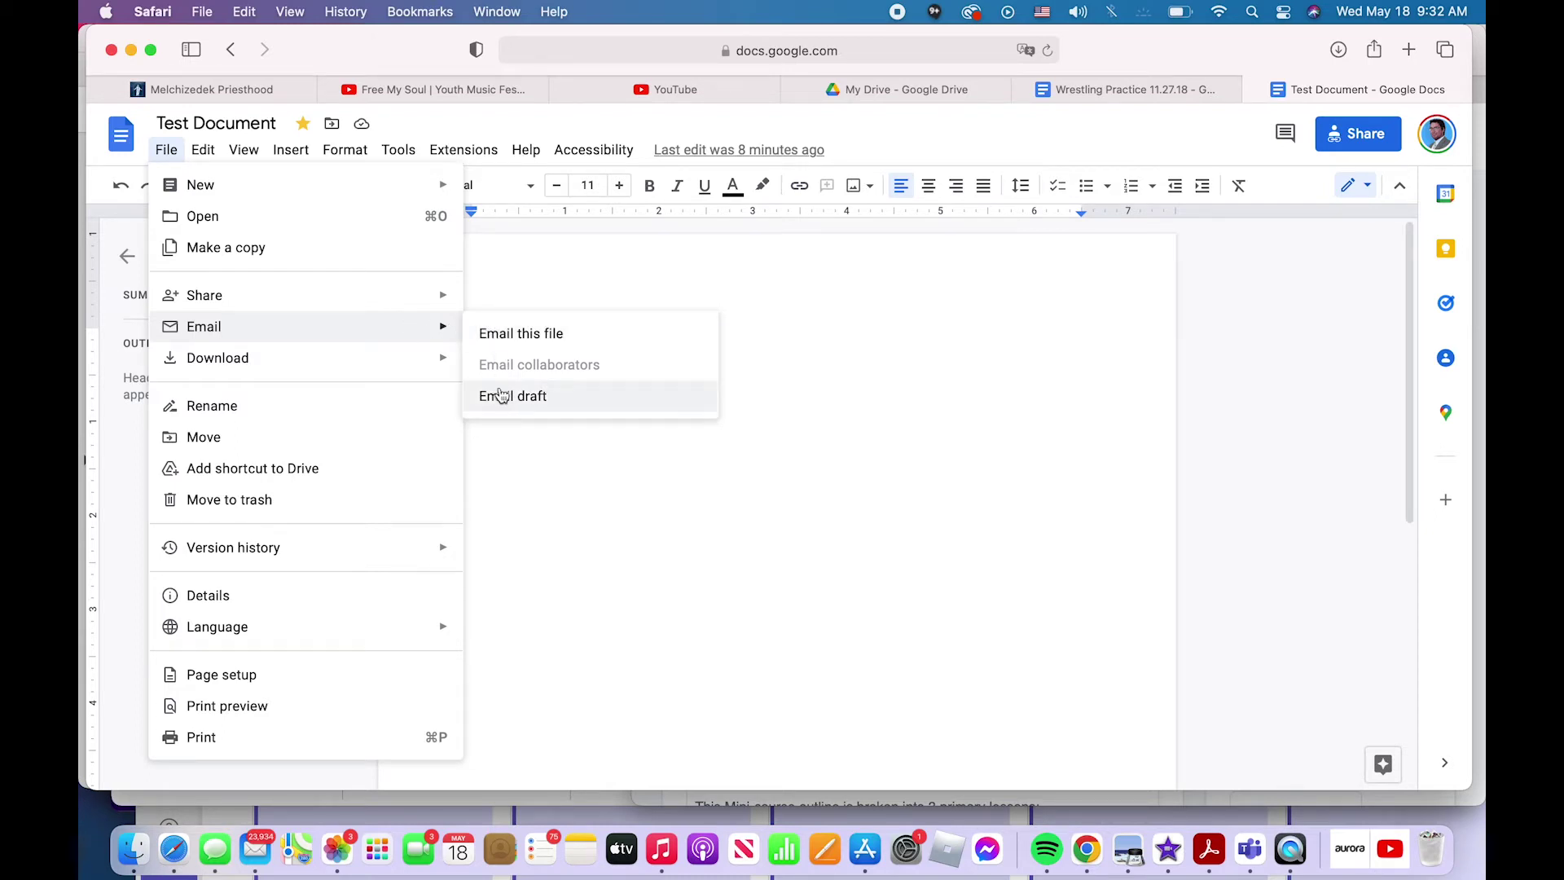
left_click(514, 341)
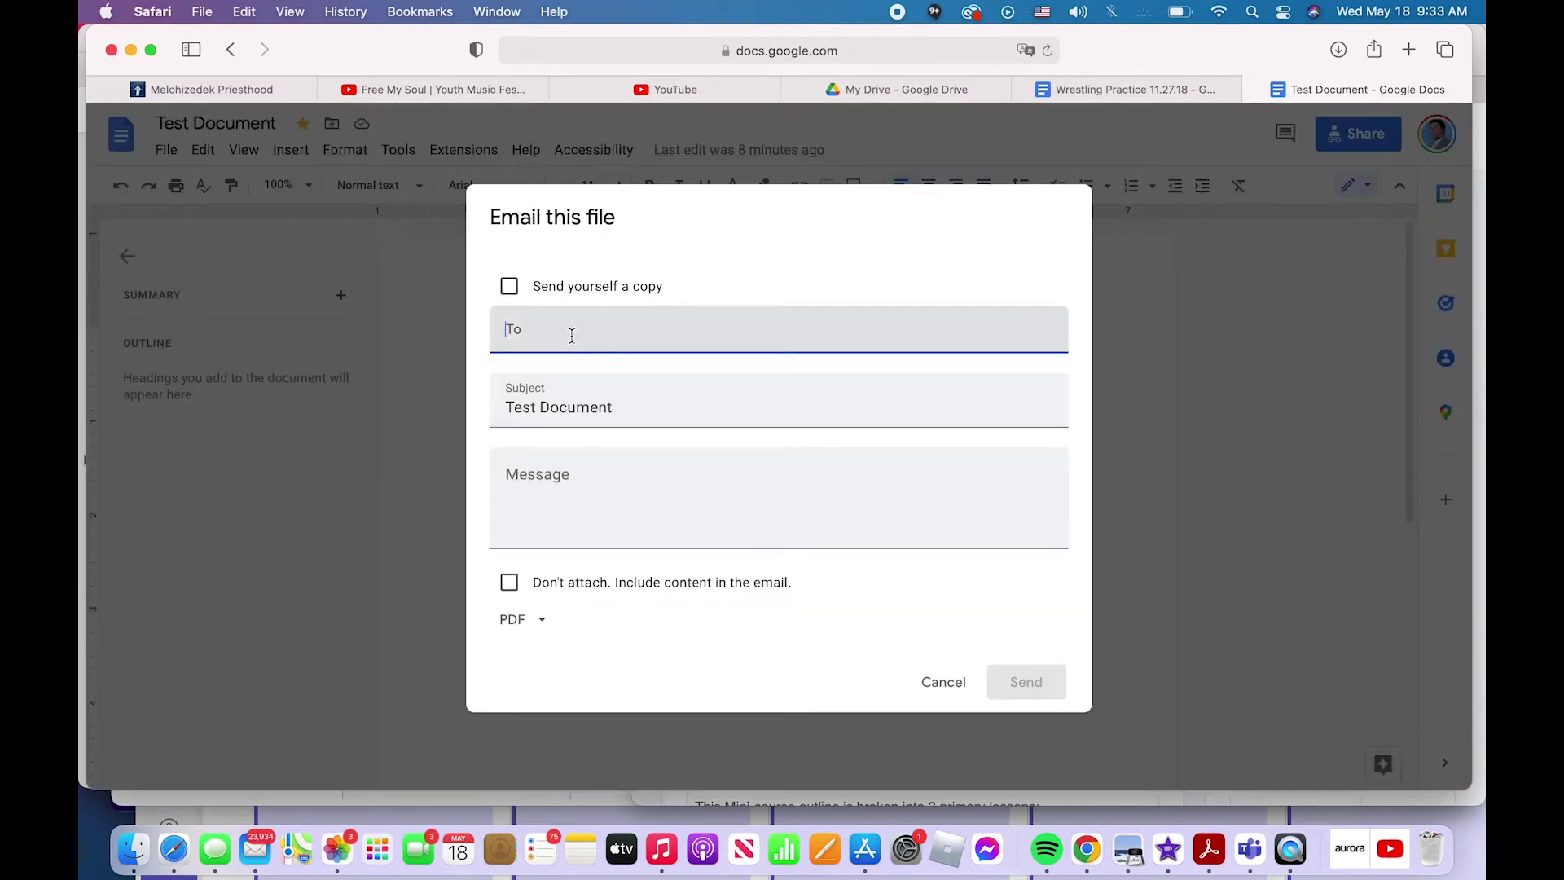
left_click(572, 336)
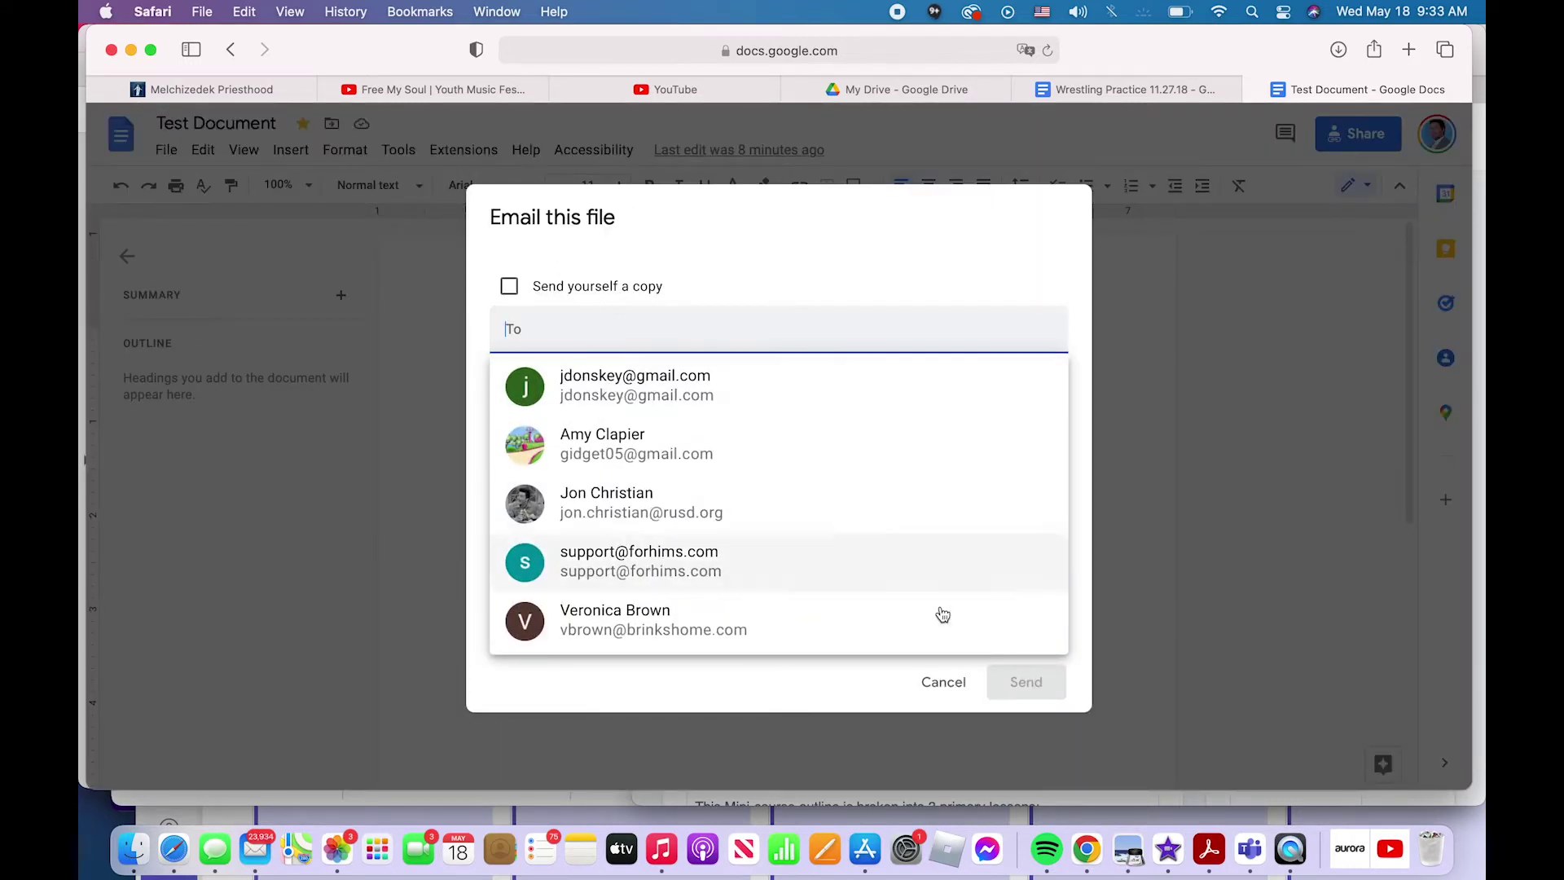
left_click(943, 689)
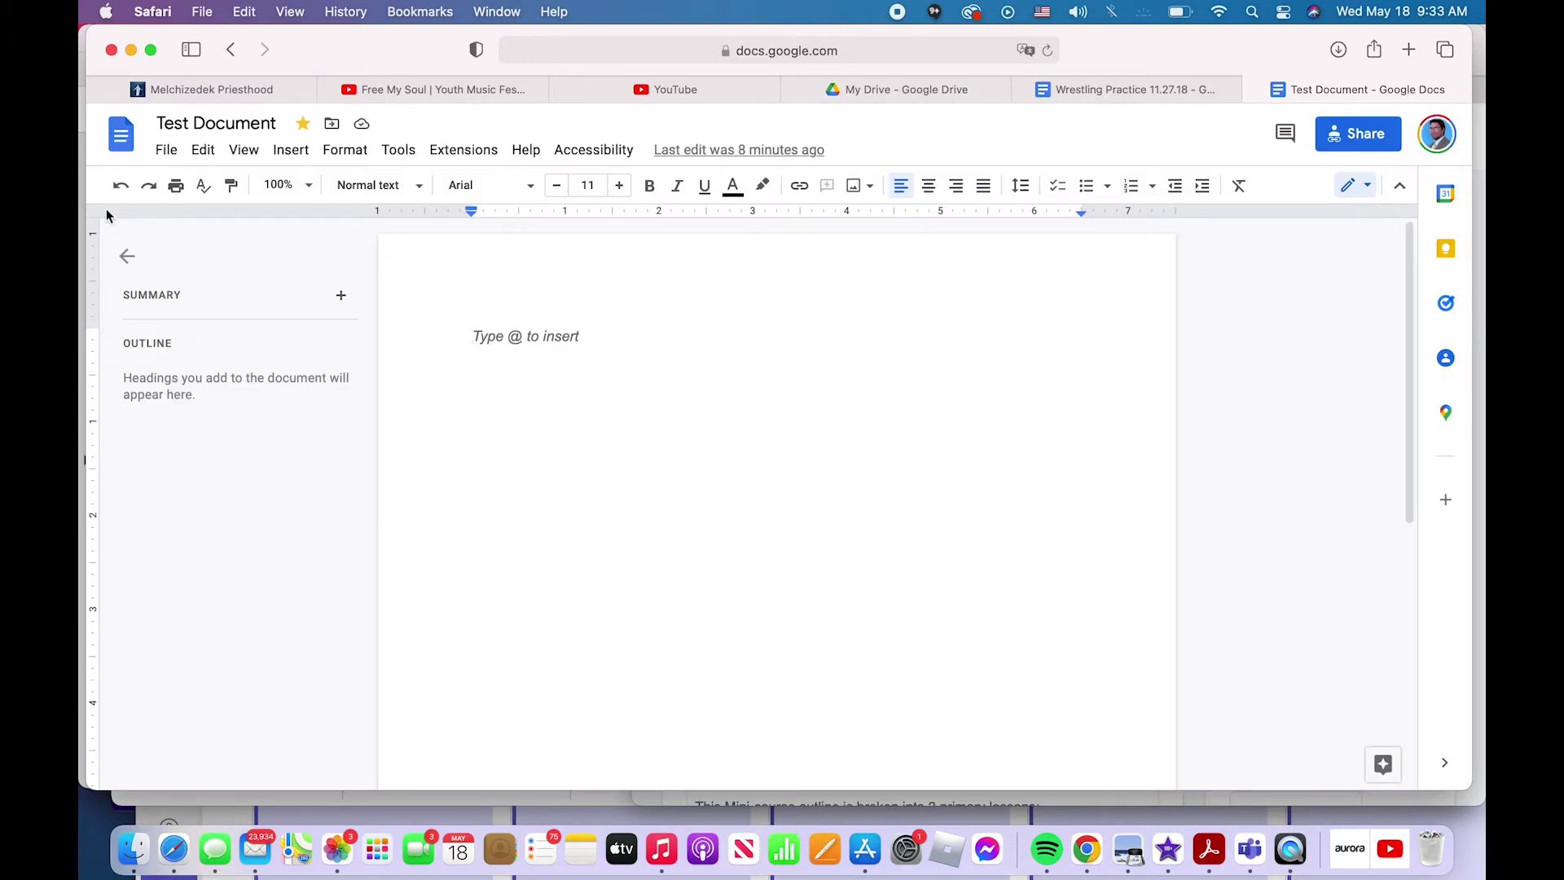
View the File > Download formats twice, closing the menu each time without downloading.
left_click(172, 160)
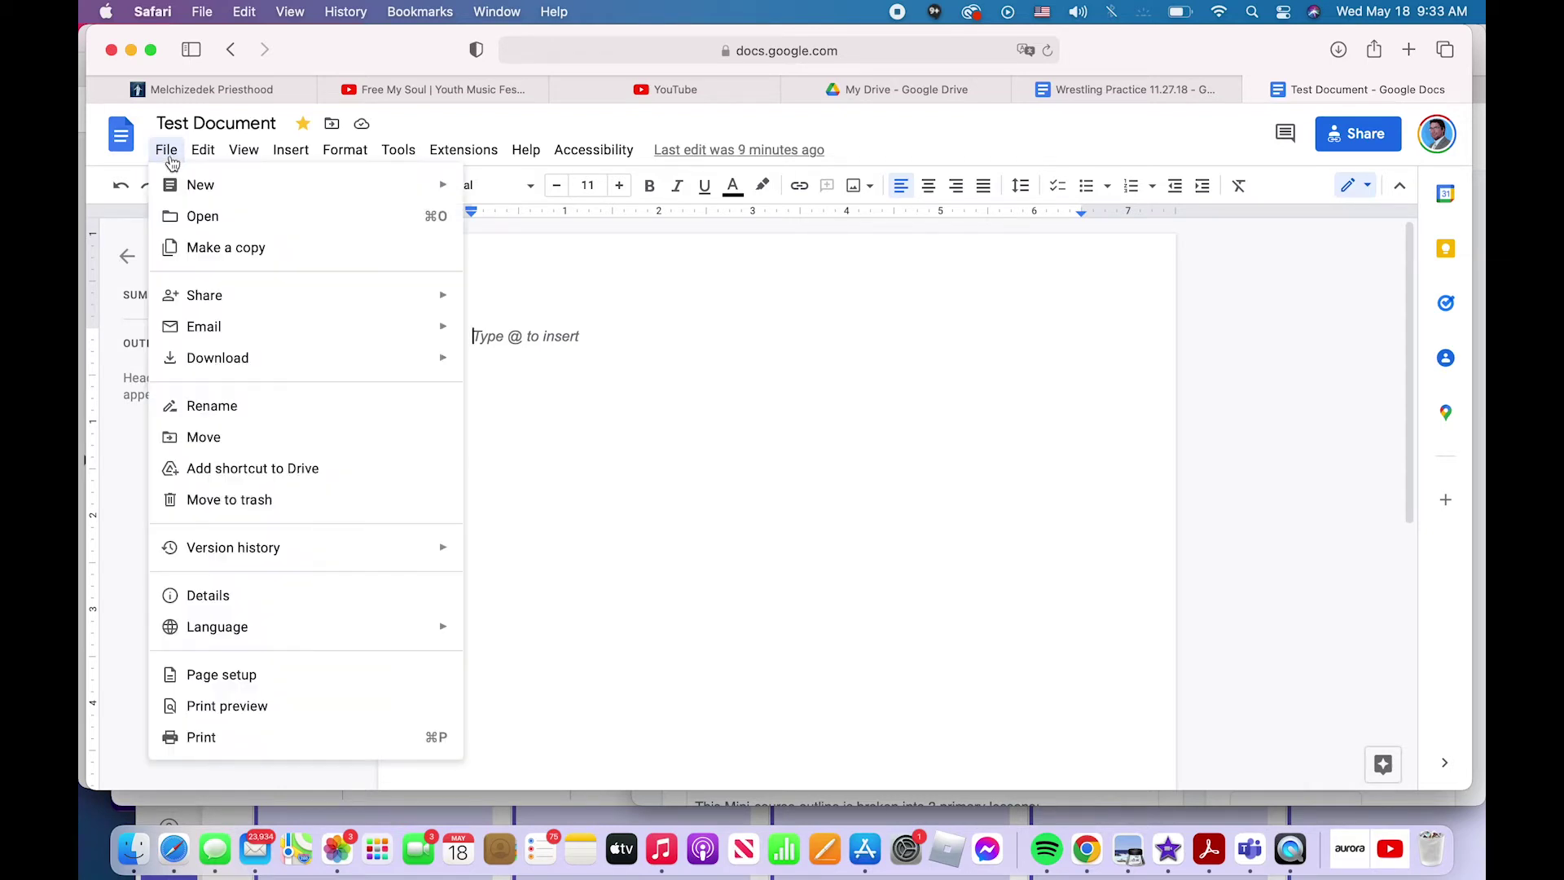
mouse_move(222, 309)
mouse_move(229, 337)
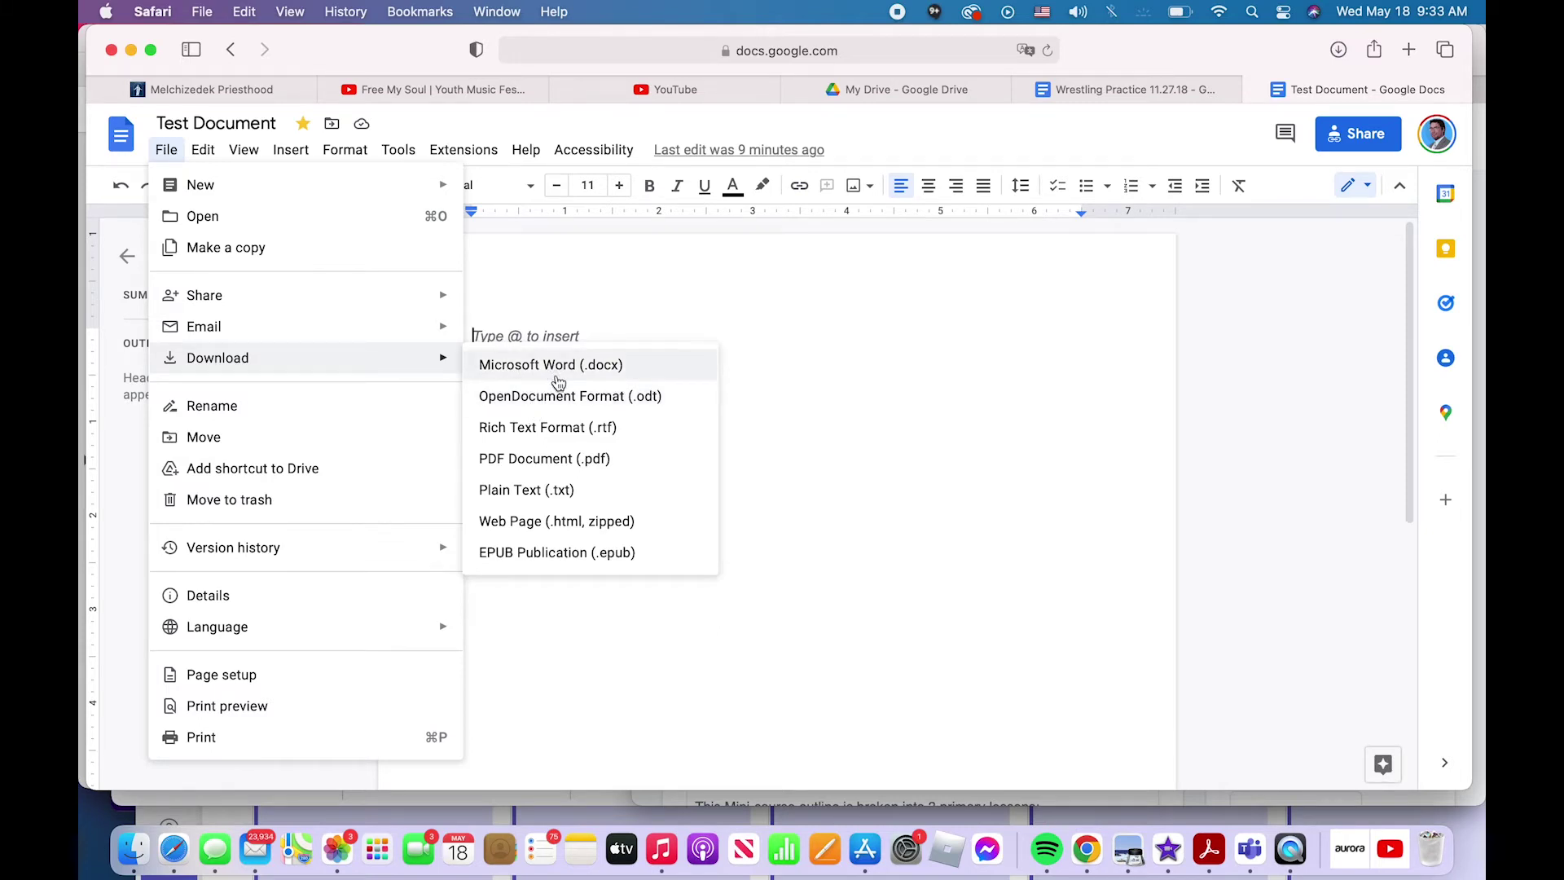
left_click(838, 374)
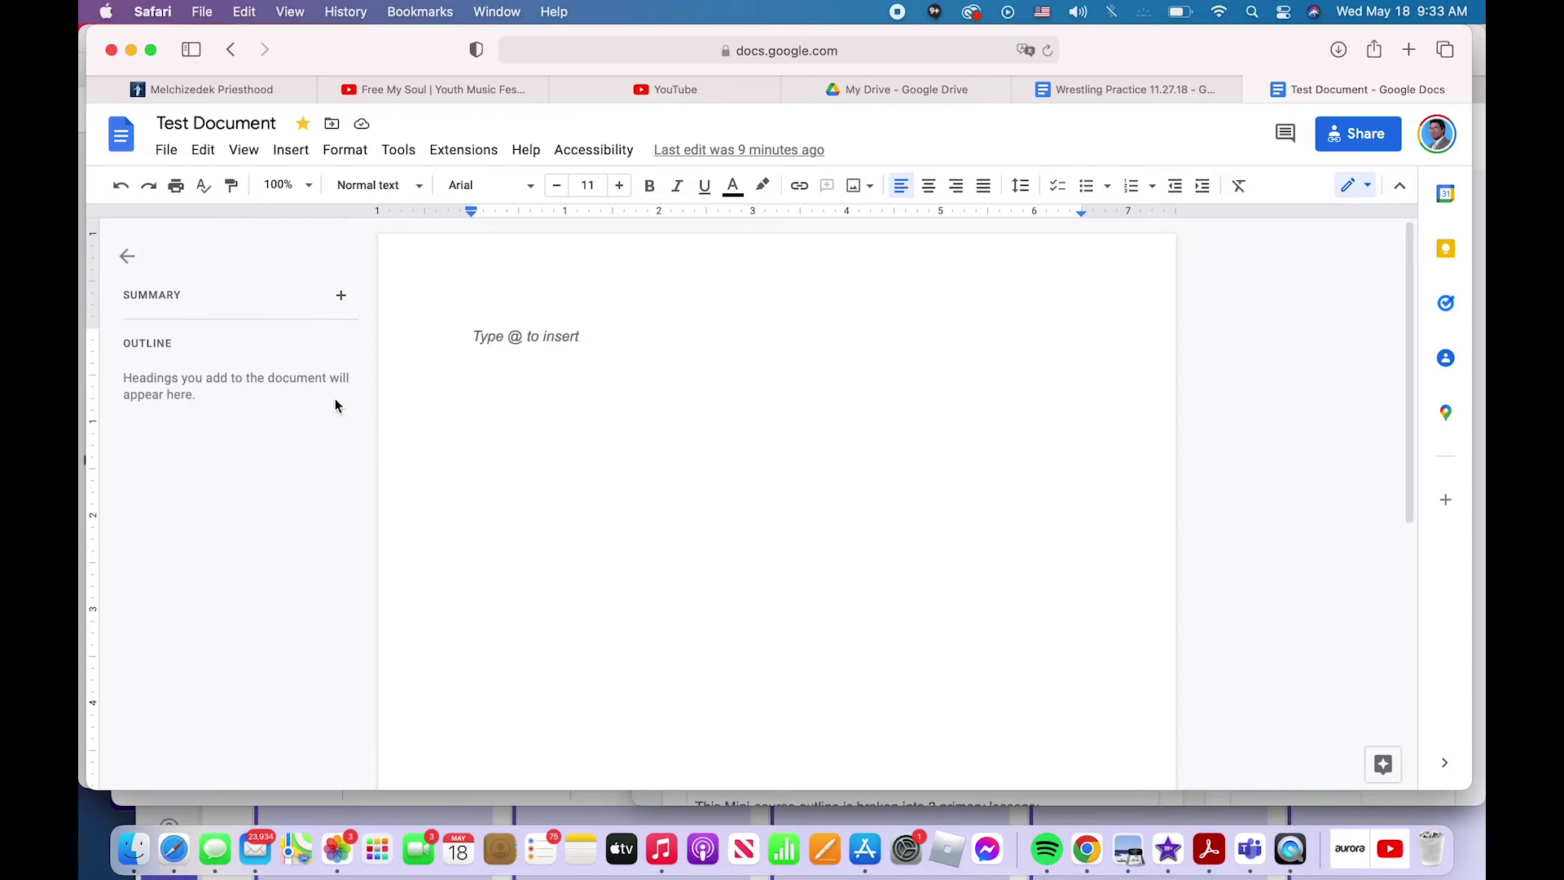
left_click(167, 152)
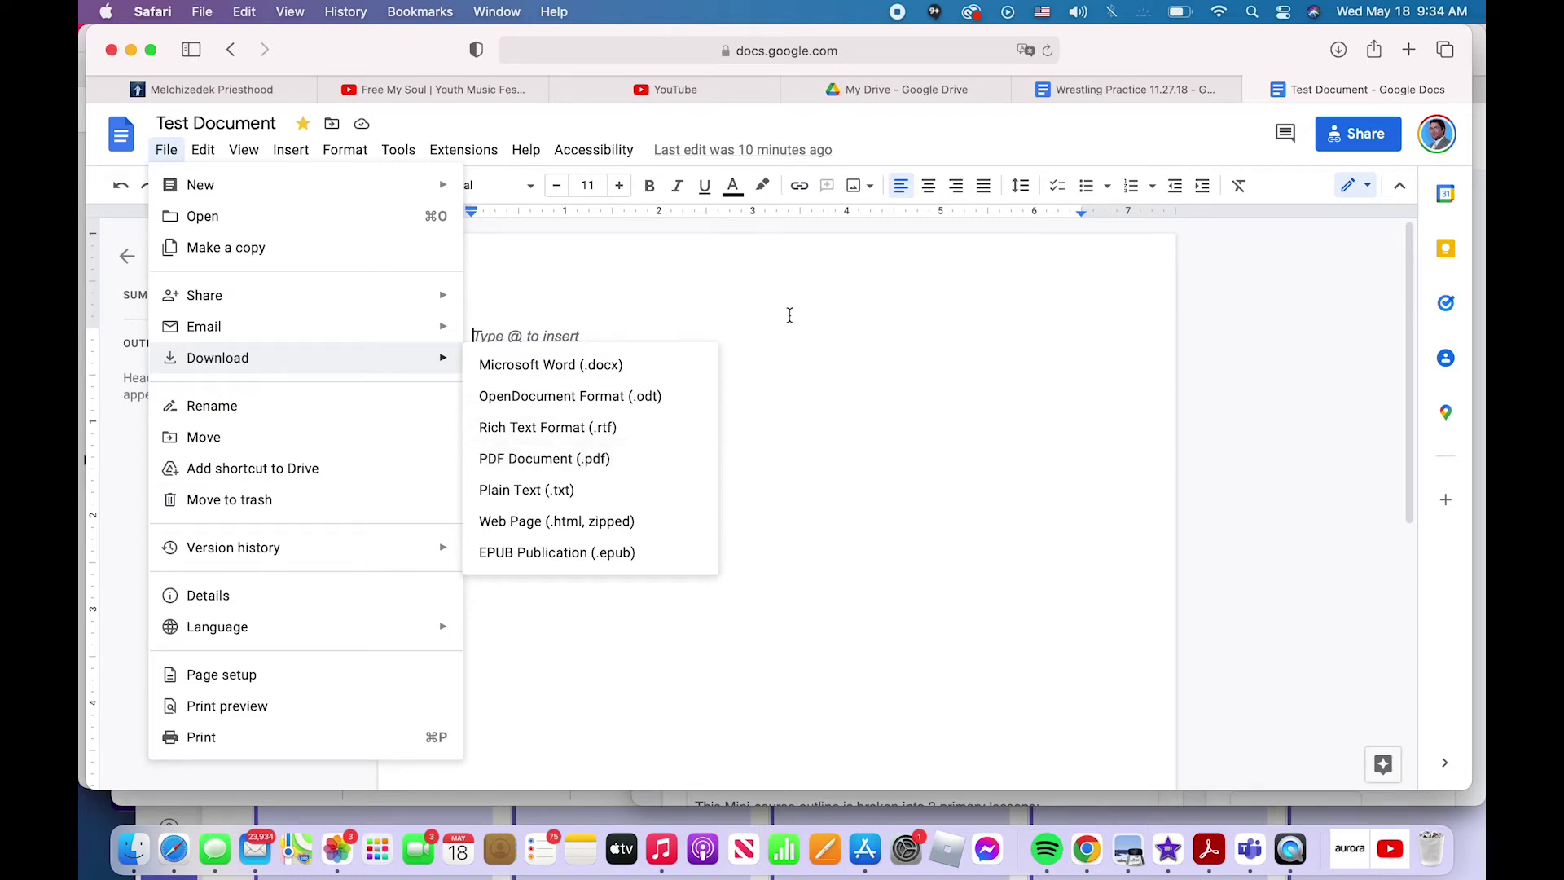
left_click(847, 279)
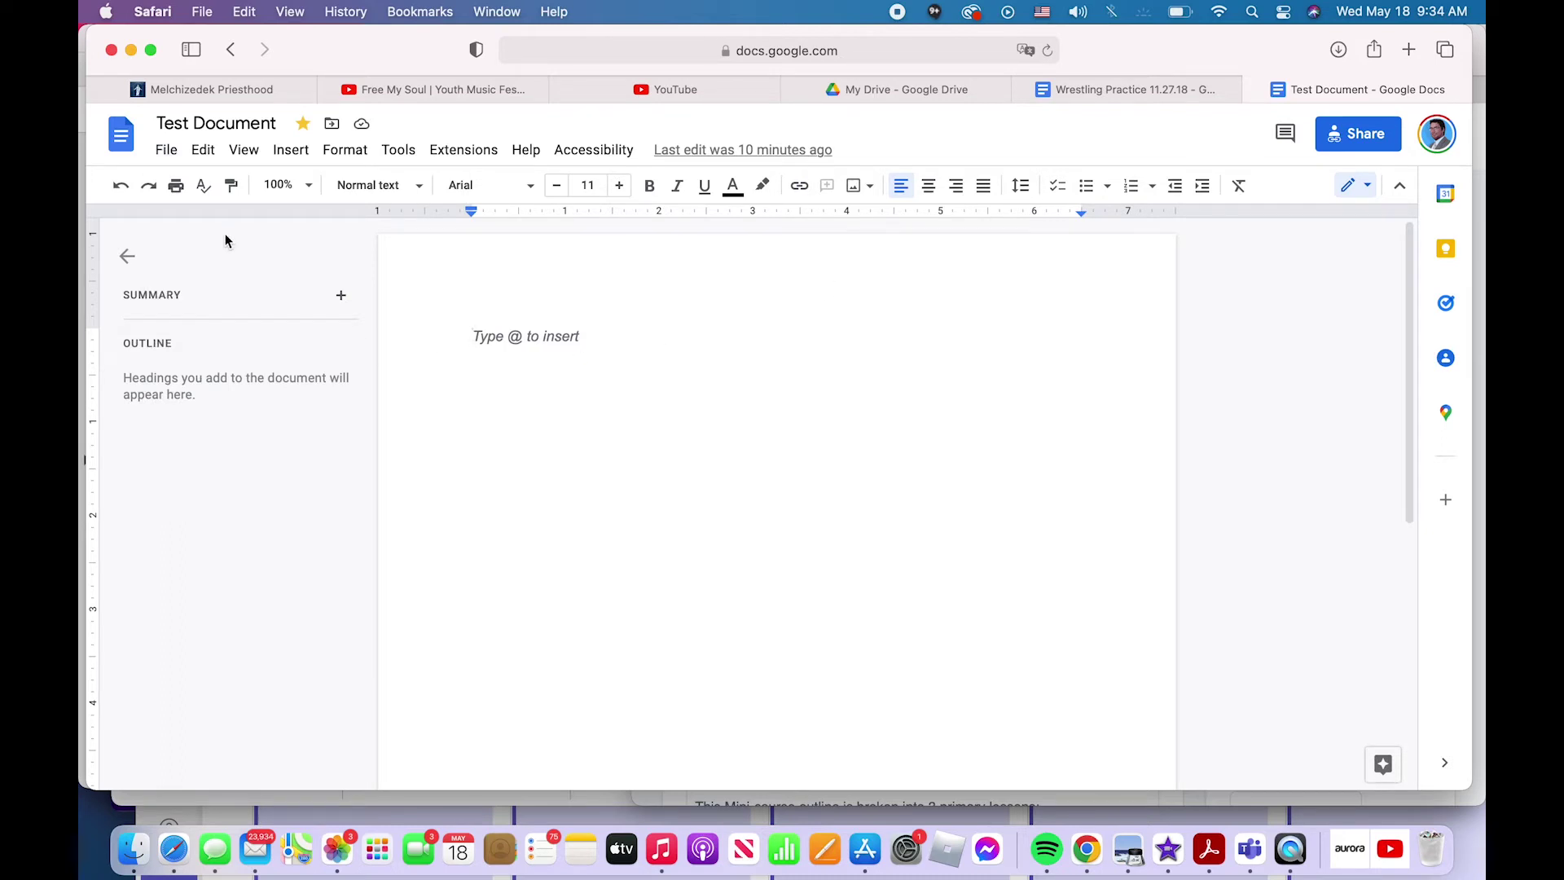
Rename the document to 'Teach Mom How Doc' via File > Rename.
left_click(167, 150)
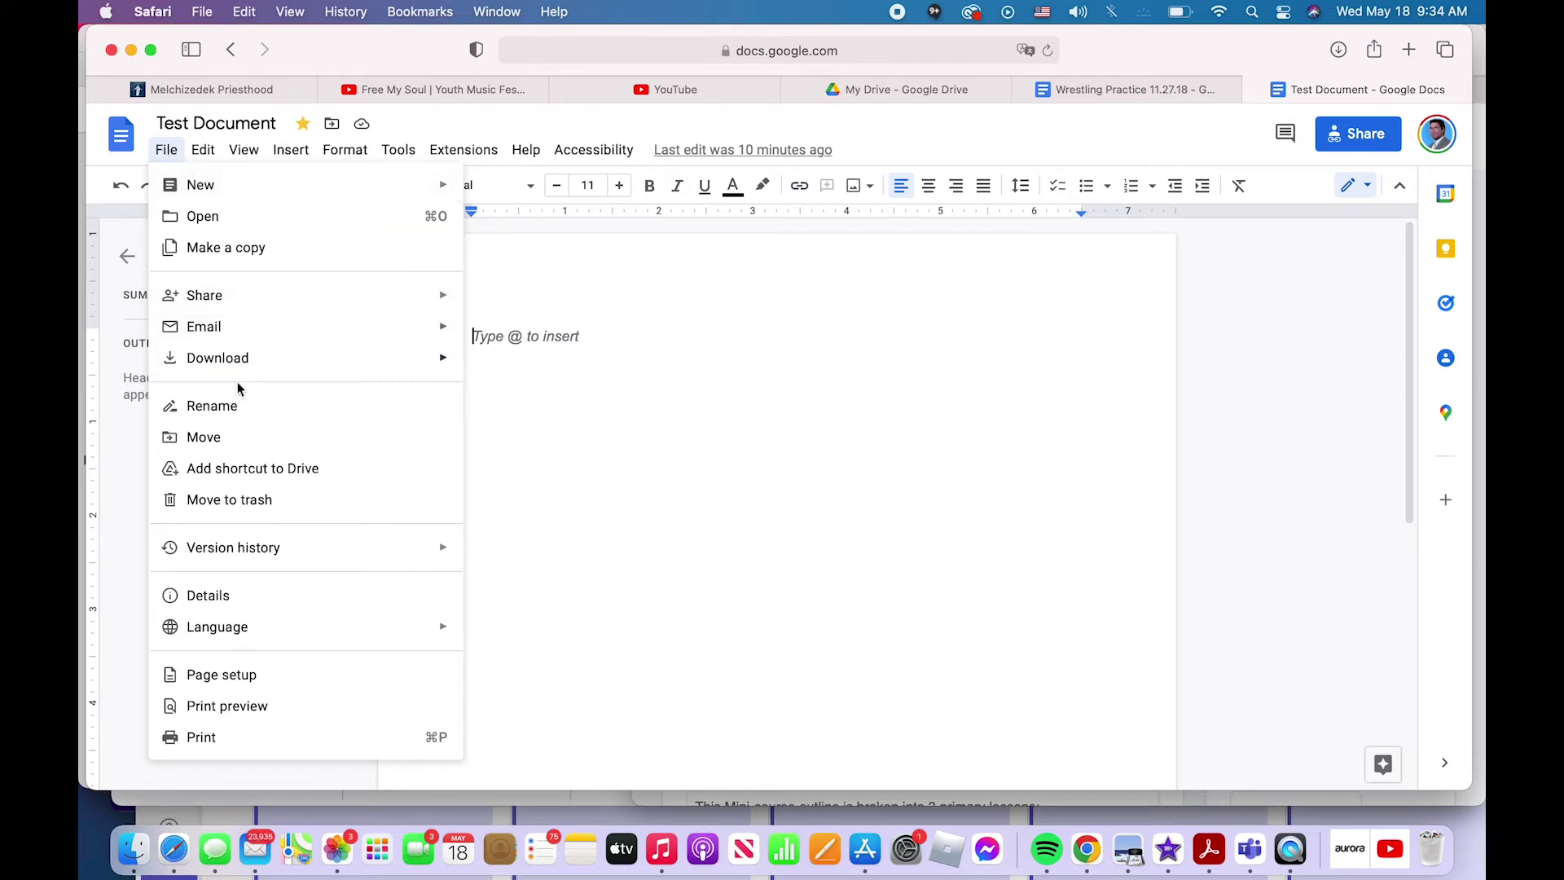
left_click(237, 406)
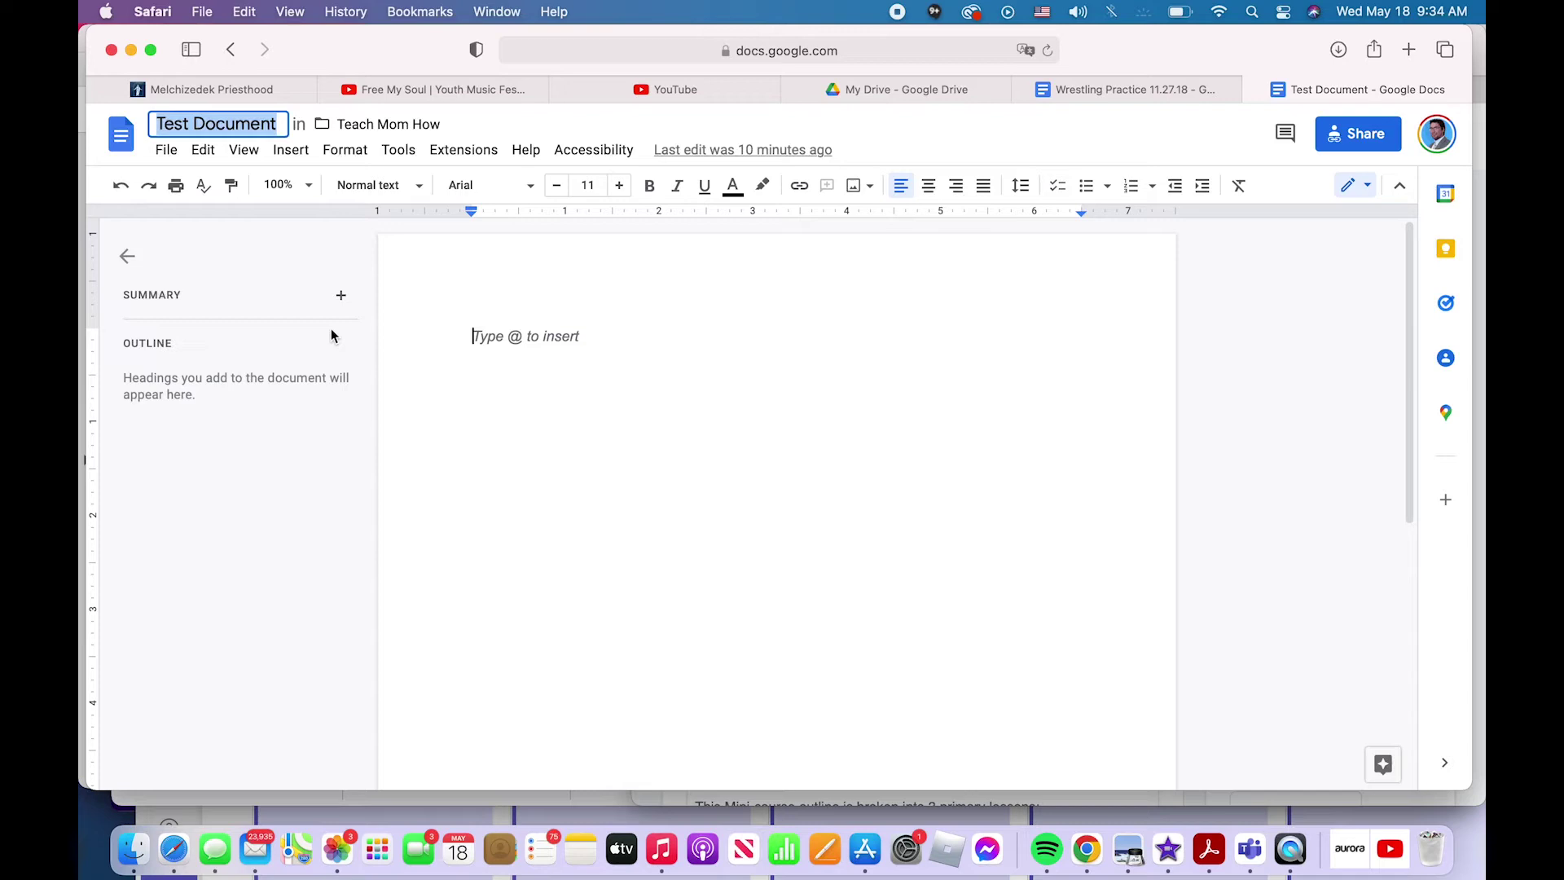
type("Teach Mom")
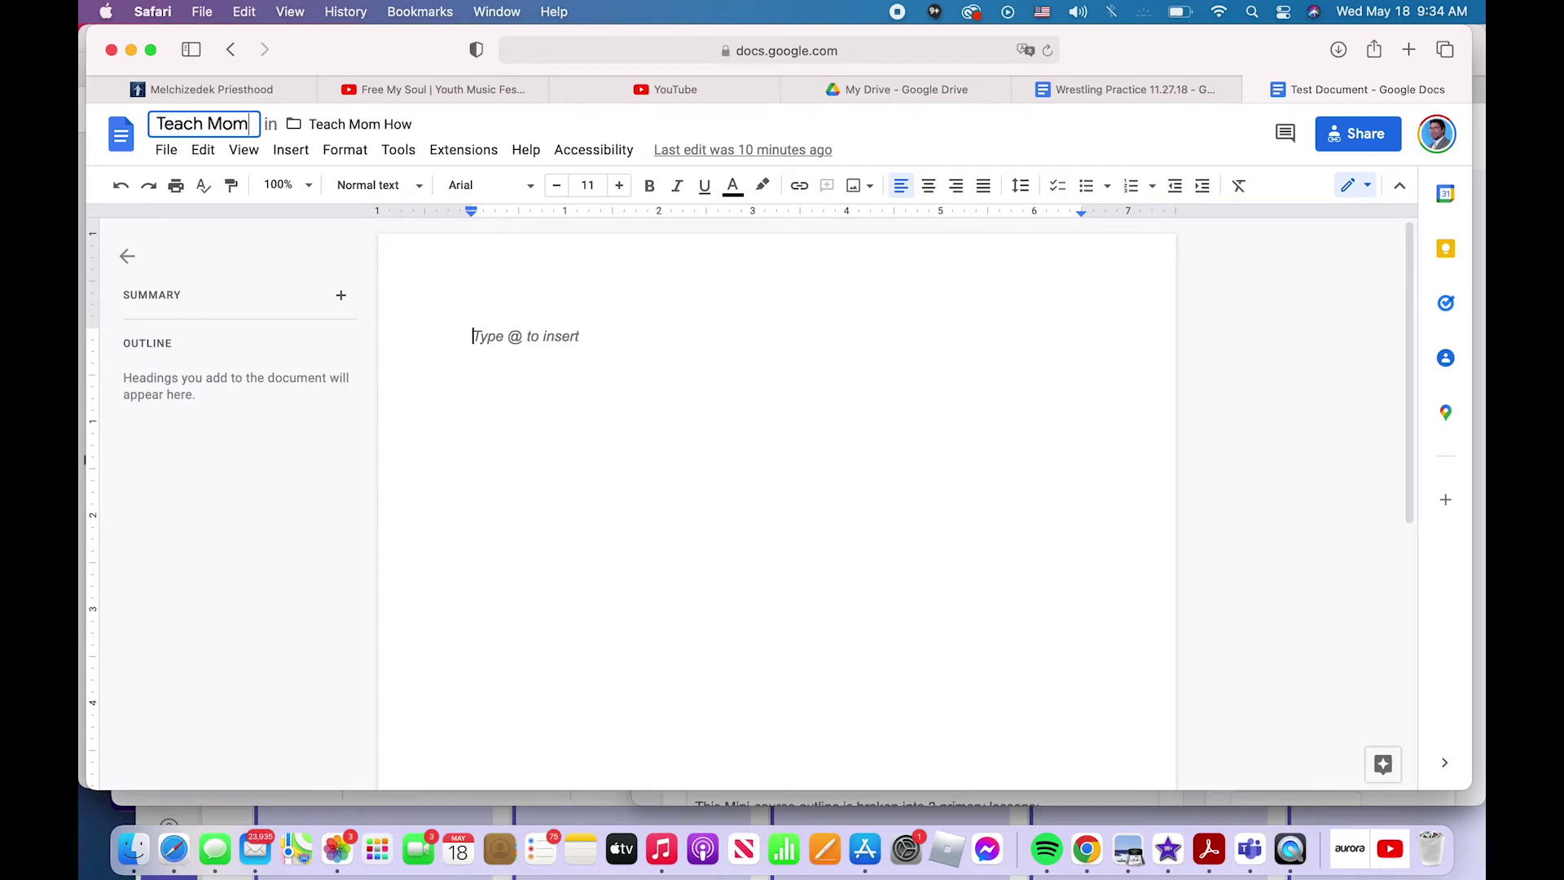
type(" How Doc")
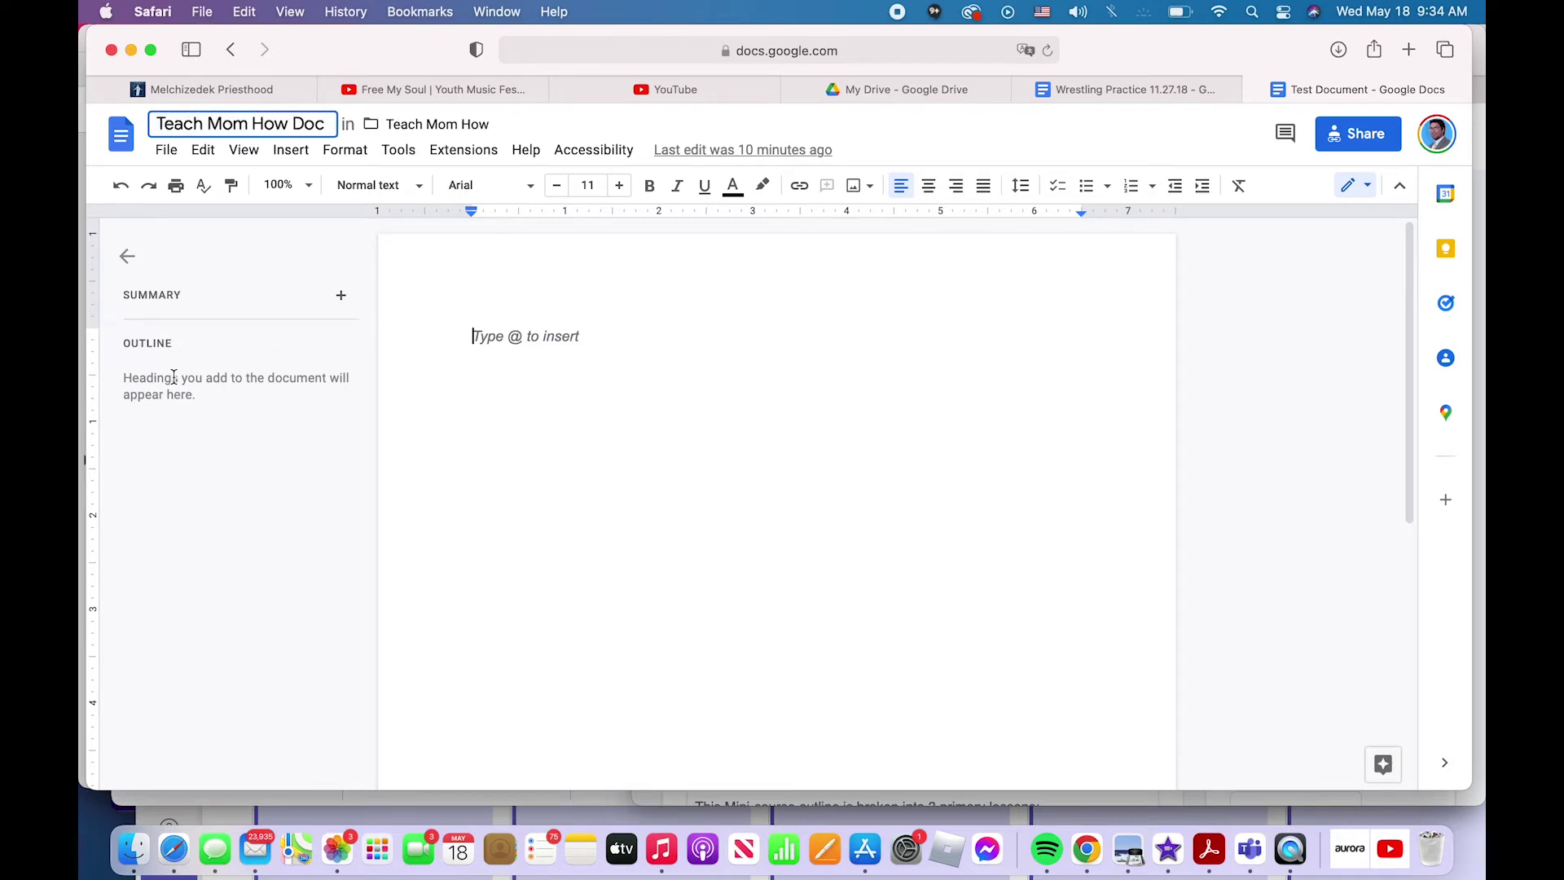
left_click(506, 294)
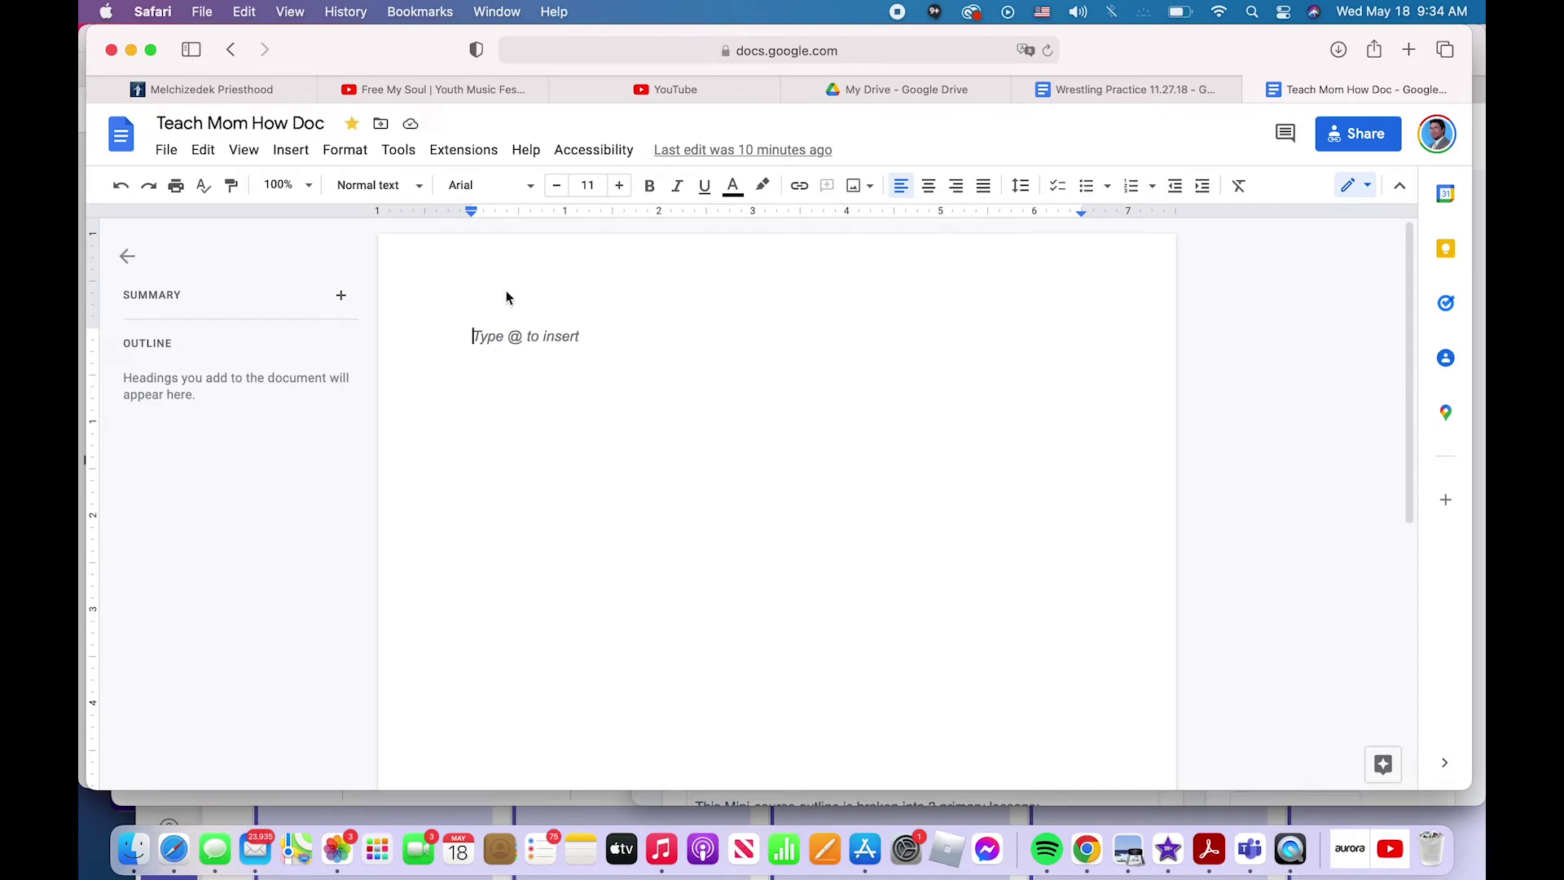
Select the whole title and start retyping it as 'Teach Mom H'.
left_click(268, 126)
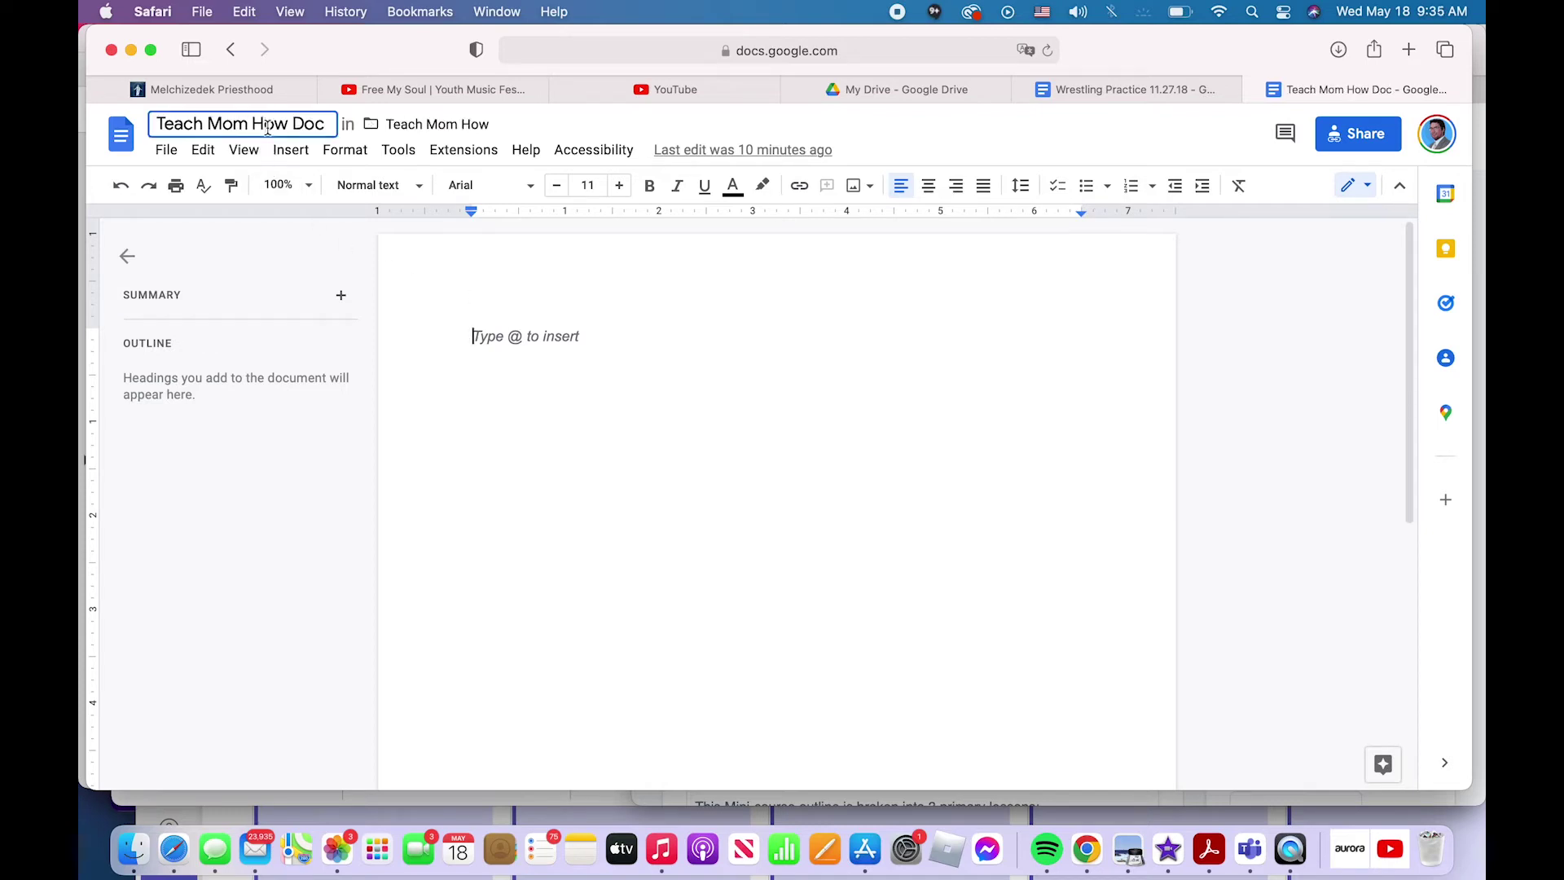
double_click(325, 127)
left_click_drag(326, 127, 140, 123)
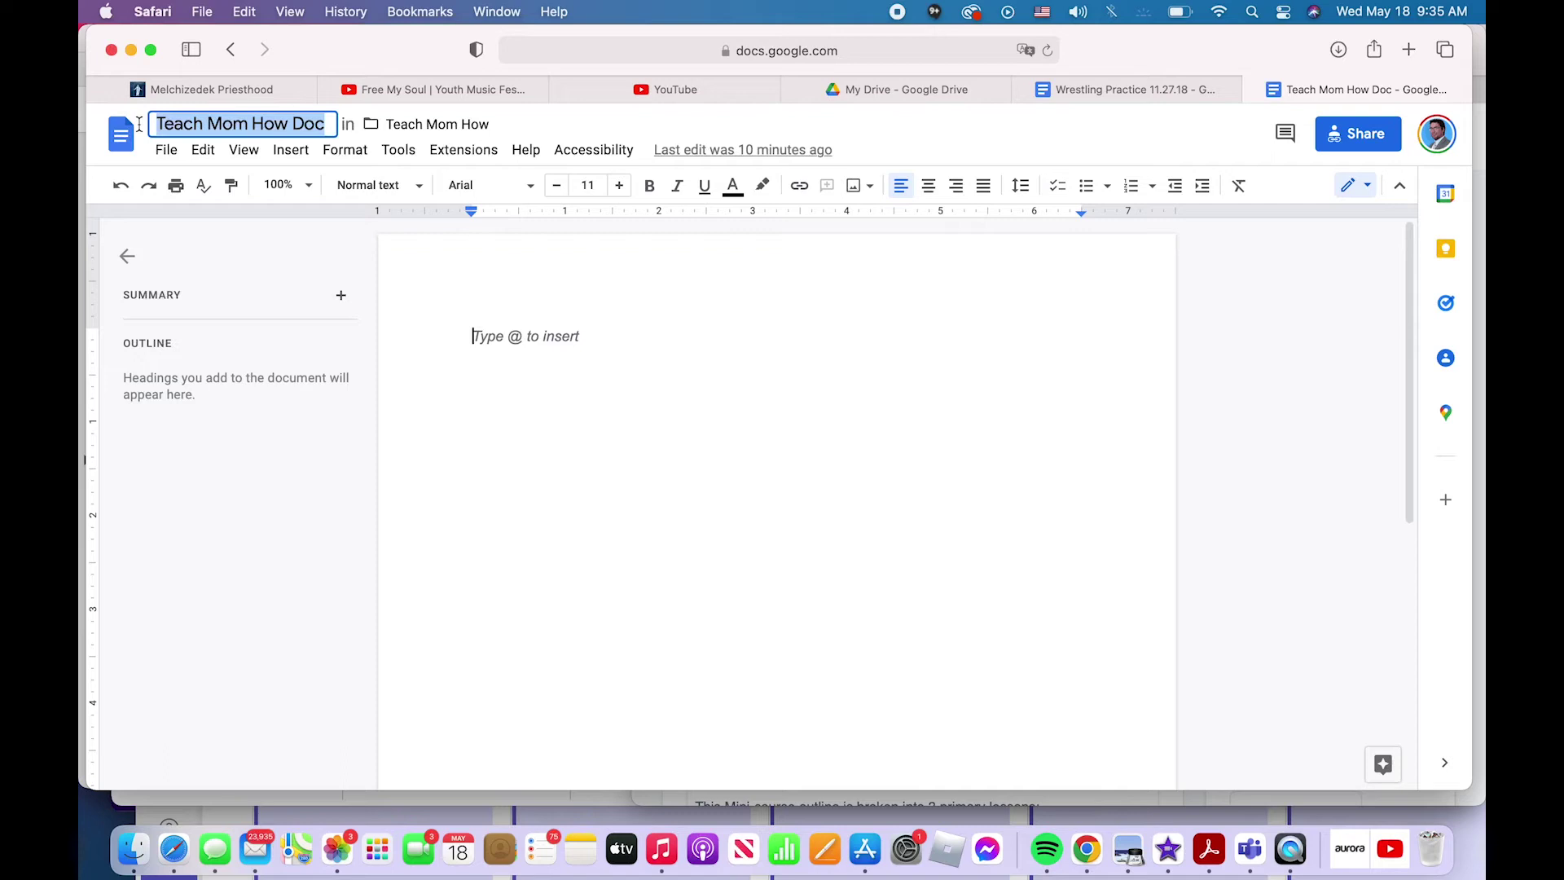
type("Teach Mom ")
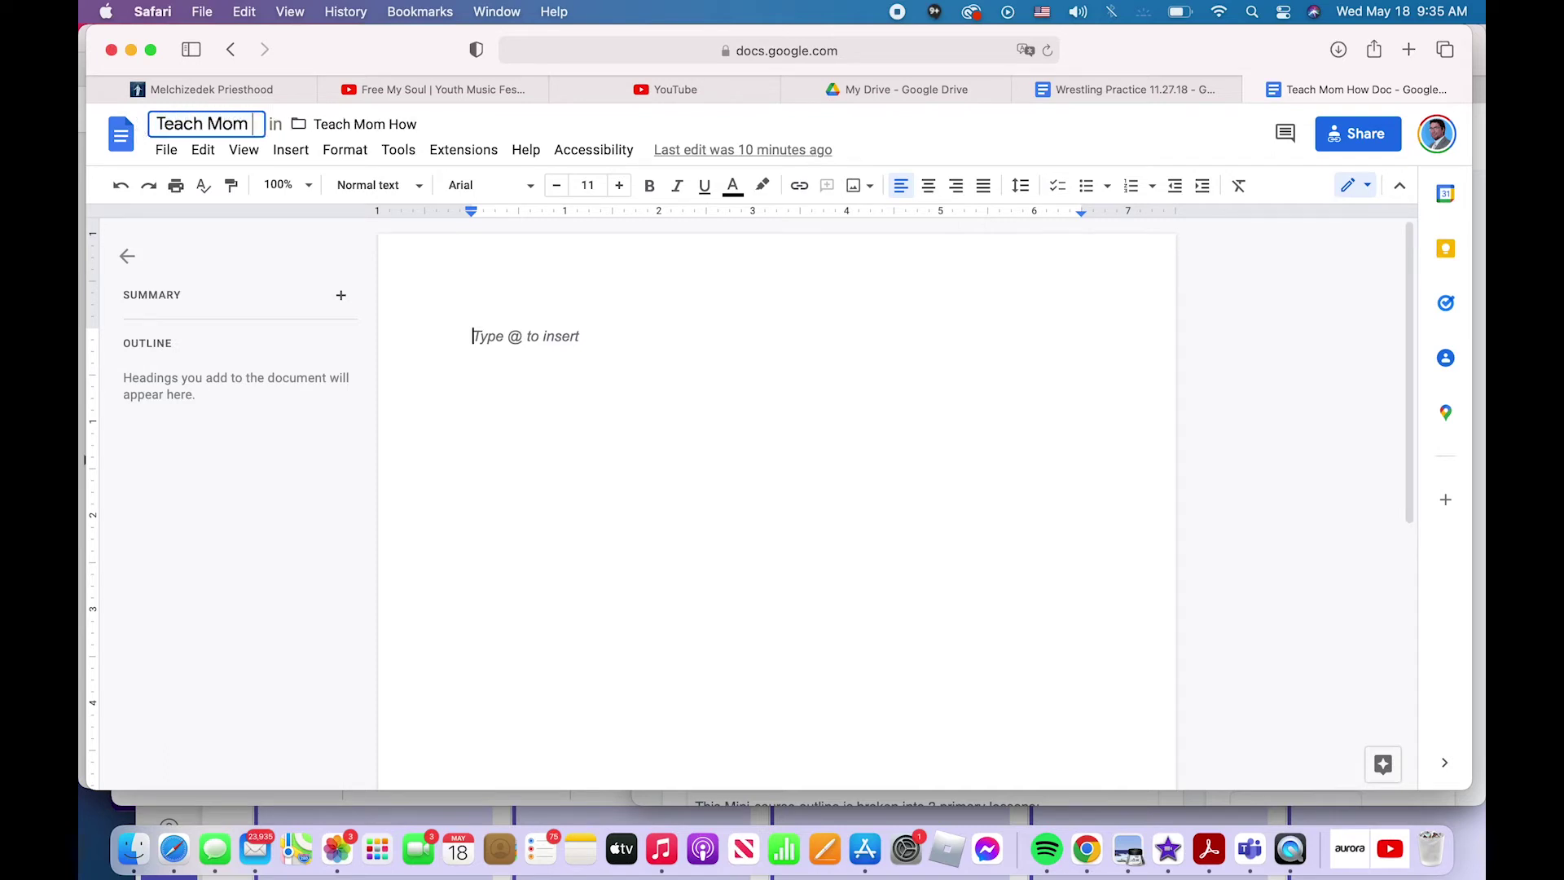
type("how")
key("BackSpace")
key("BackSpace")
key("BackSpace")
Complete the title as 'Teach Mom How' and find the numbered csv file in My Drive.
type("H")
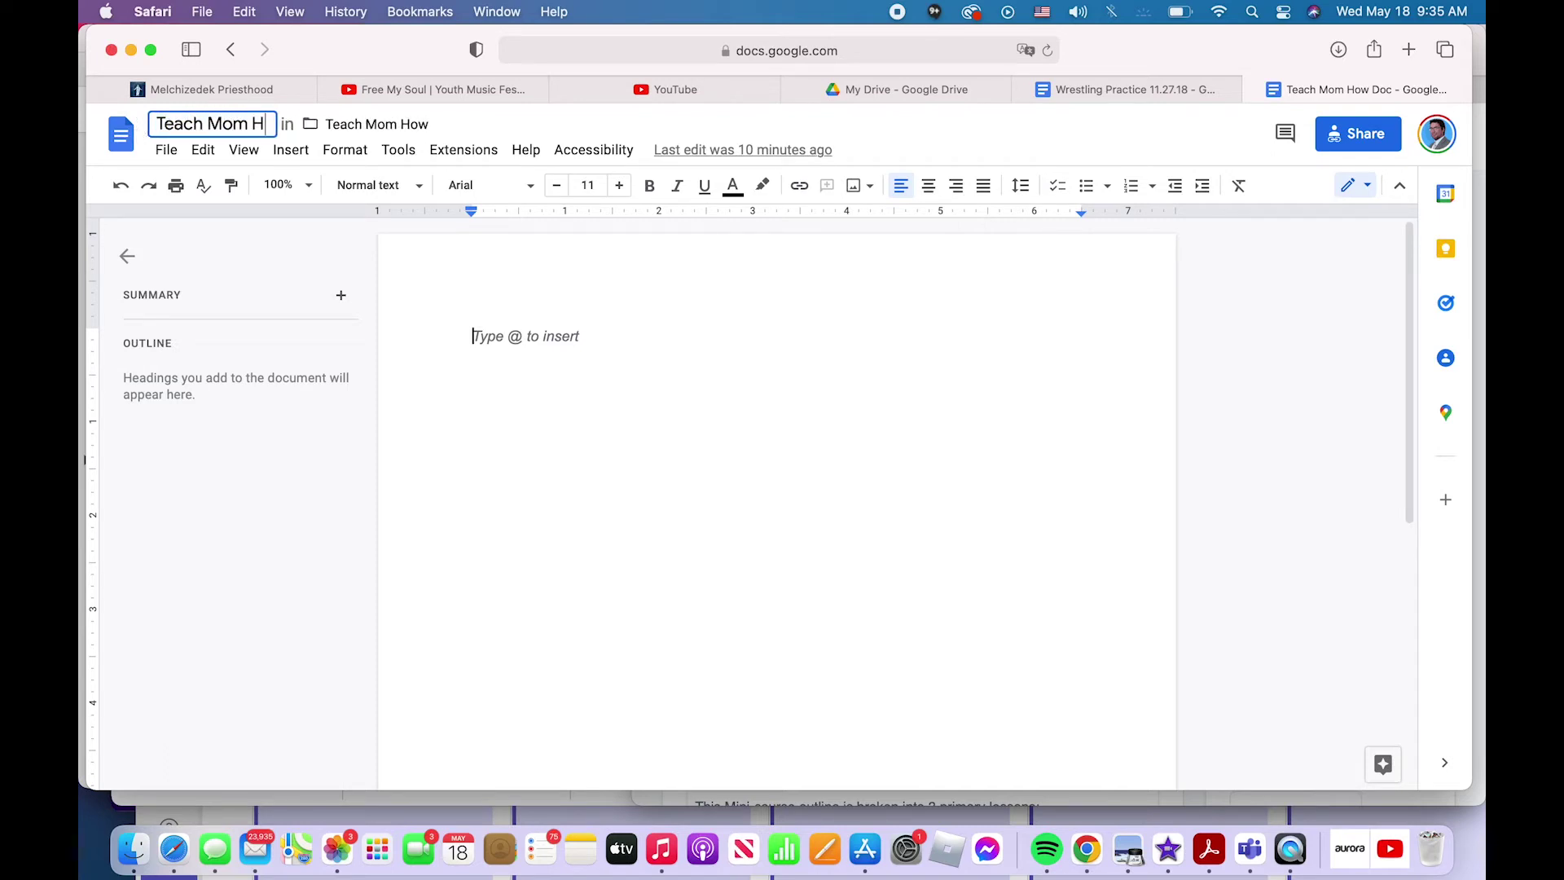
type("ow")
key("ctrl+shift+Tab")
key("ctrl+shift+Tab")
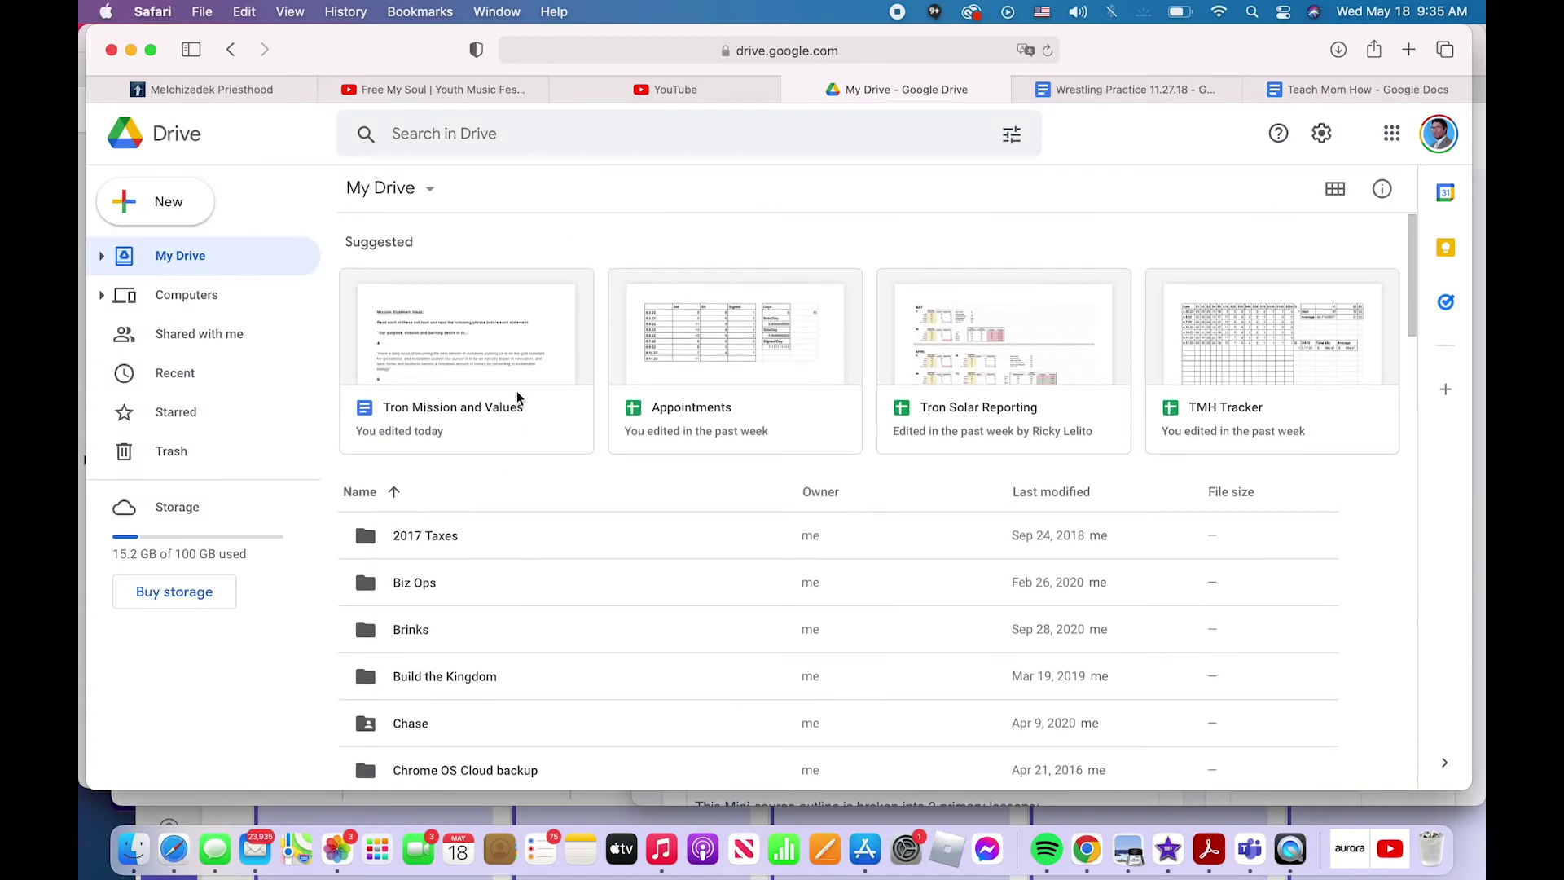
scroll(516, 391, "down", 20)
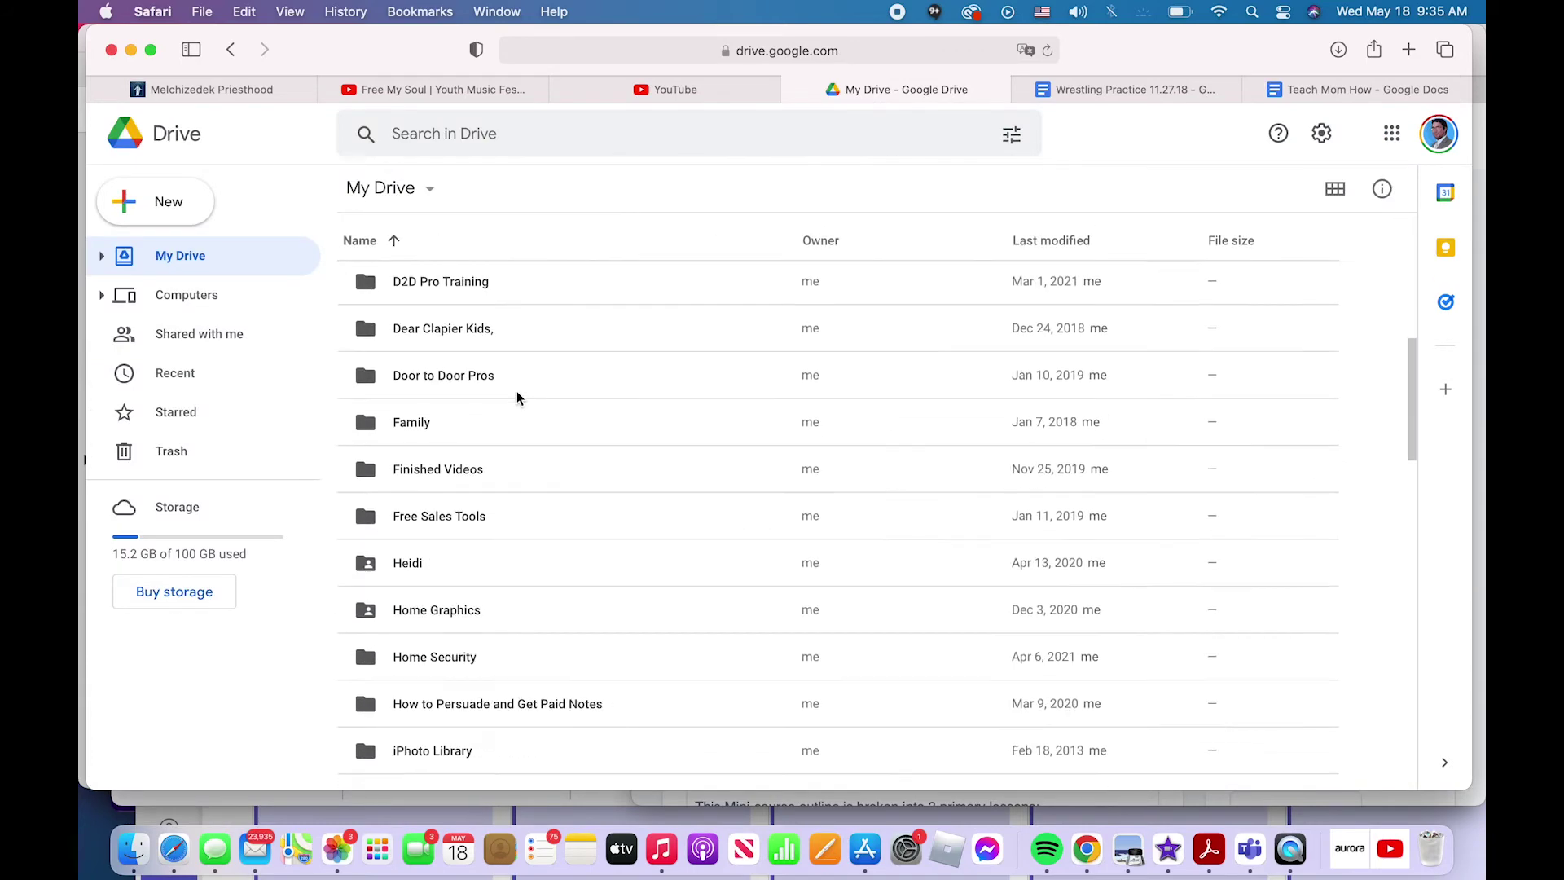
scroll(517, 391, "down", 5)
scroll(517, 391, "up", 3)
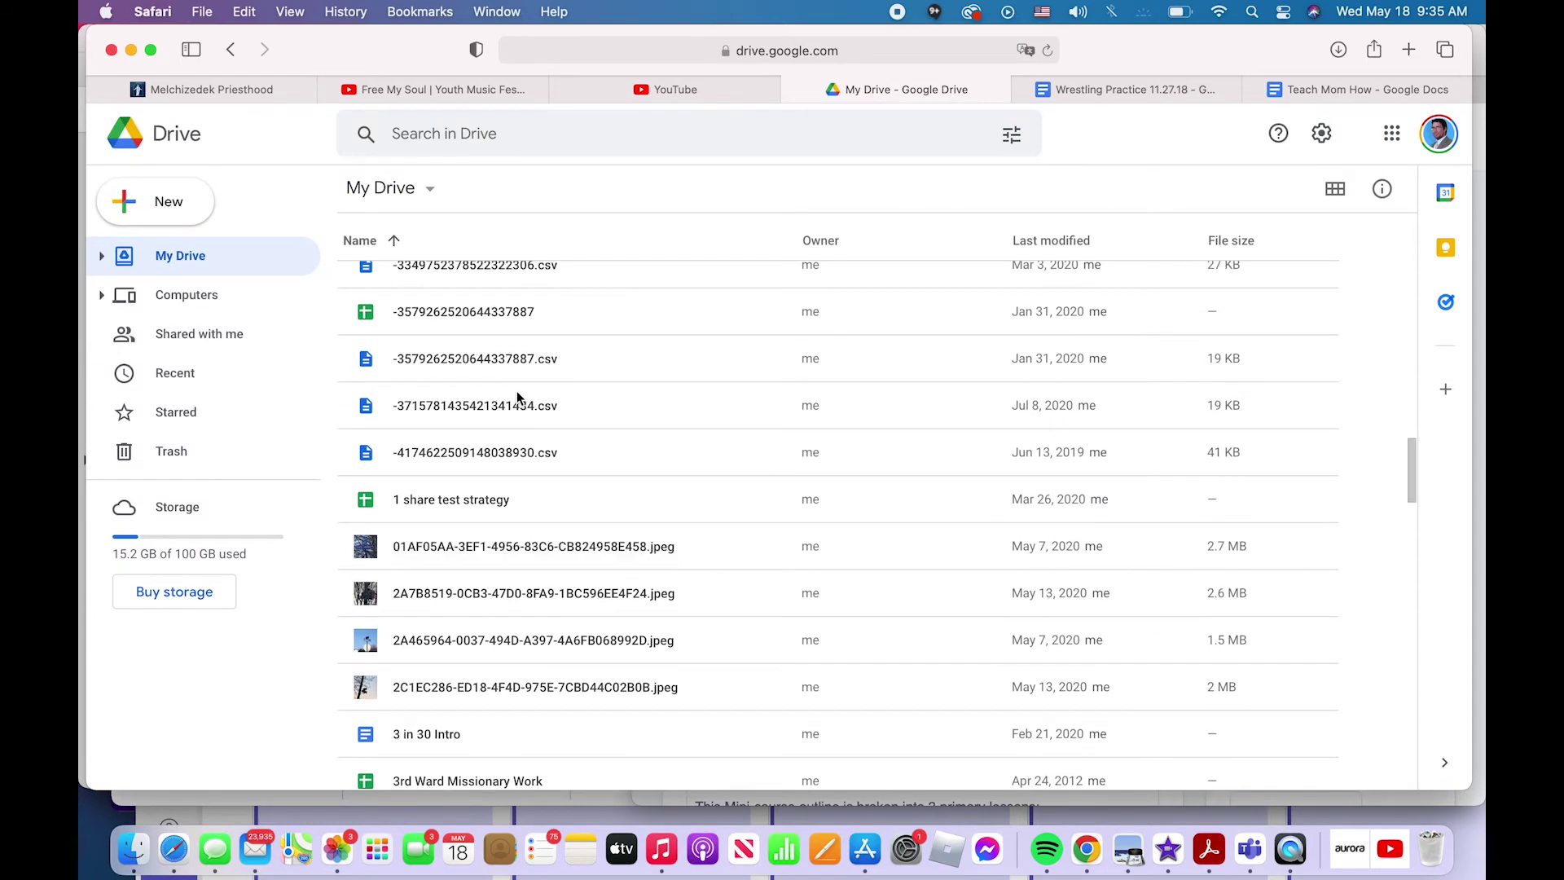
scroll(516, 391, "up", 2)
scroll(516, 391, "up", 10)
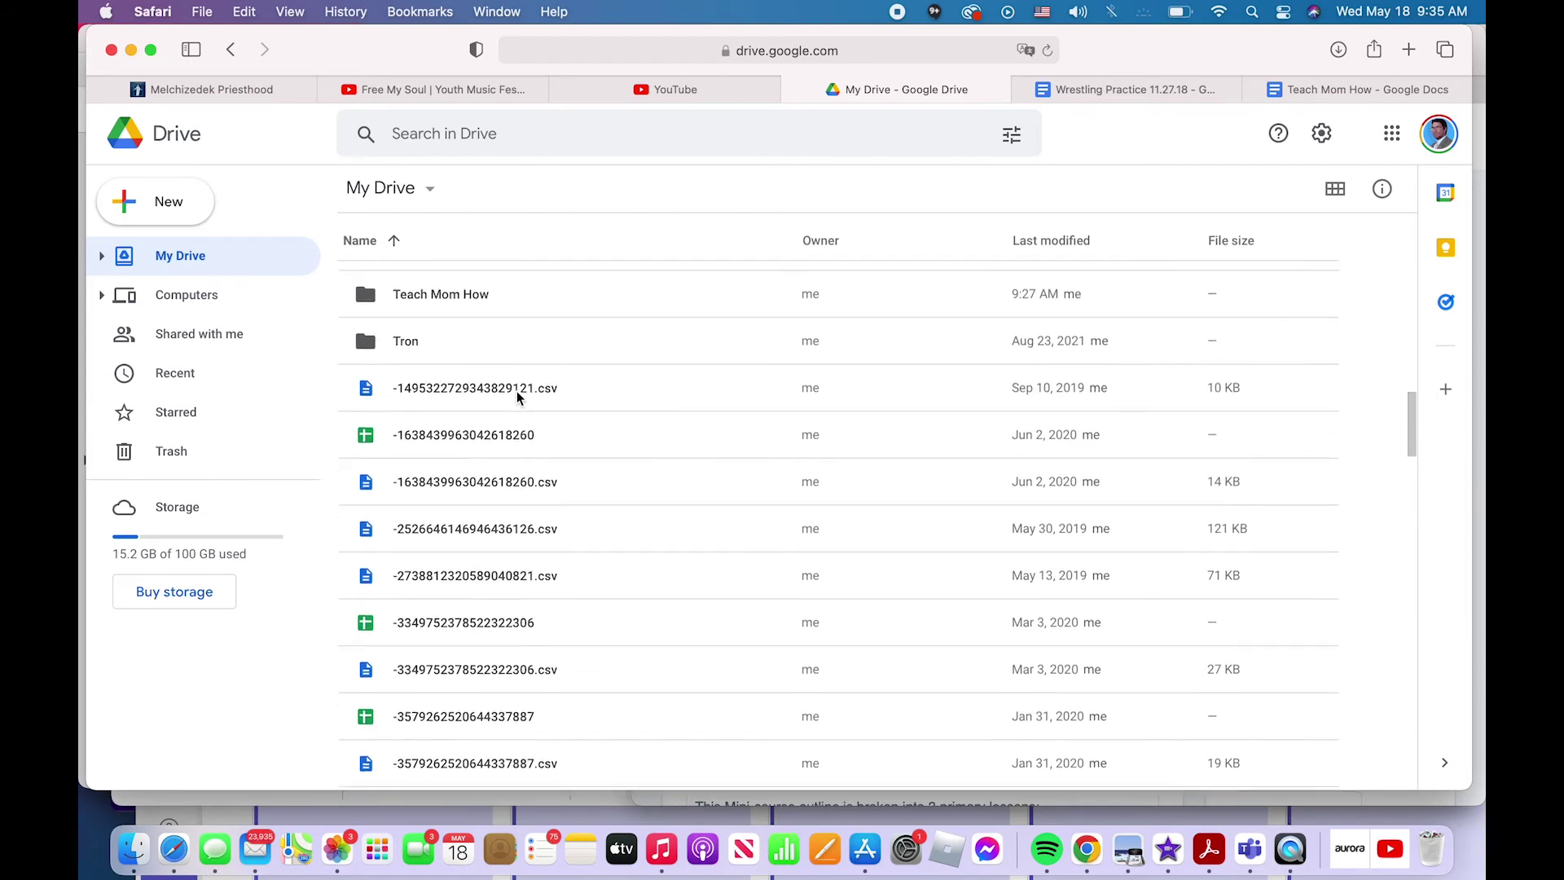
scroll(516, 398, "down", 1)
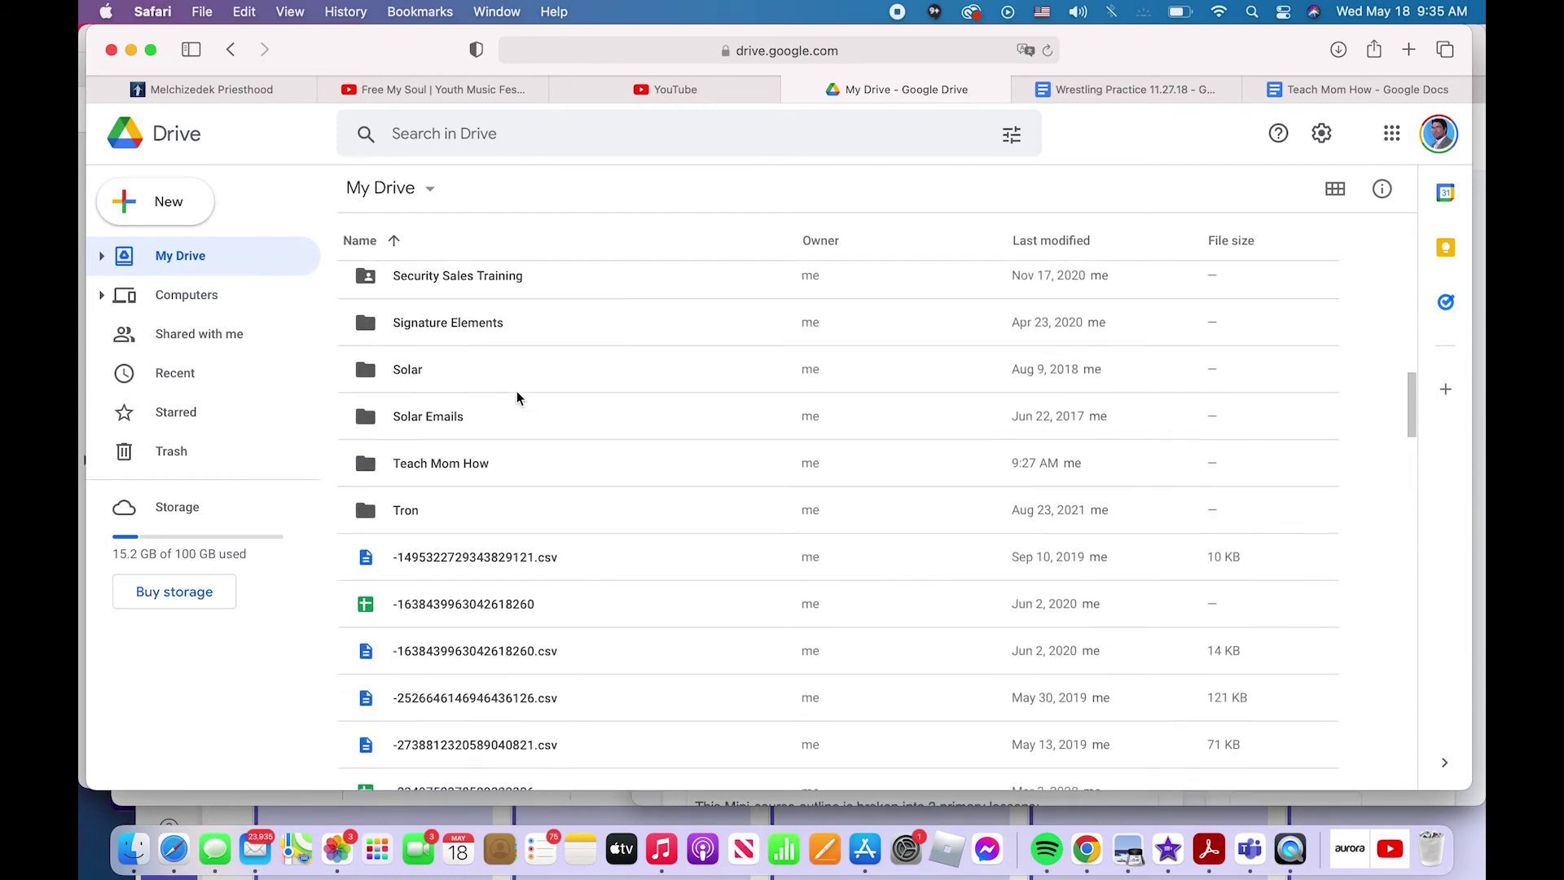
Rename -1495322729343829121.csv to TEst.csv.
right_click(473, 564)
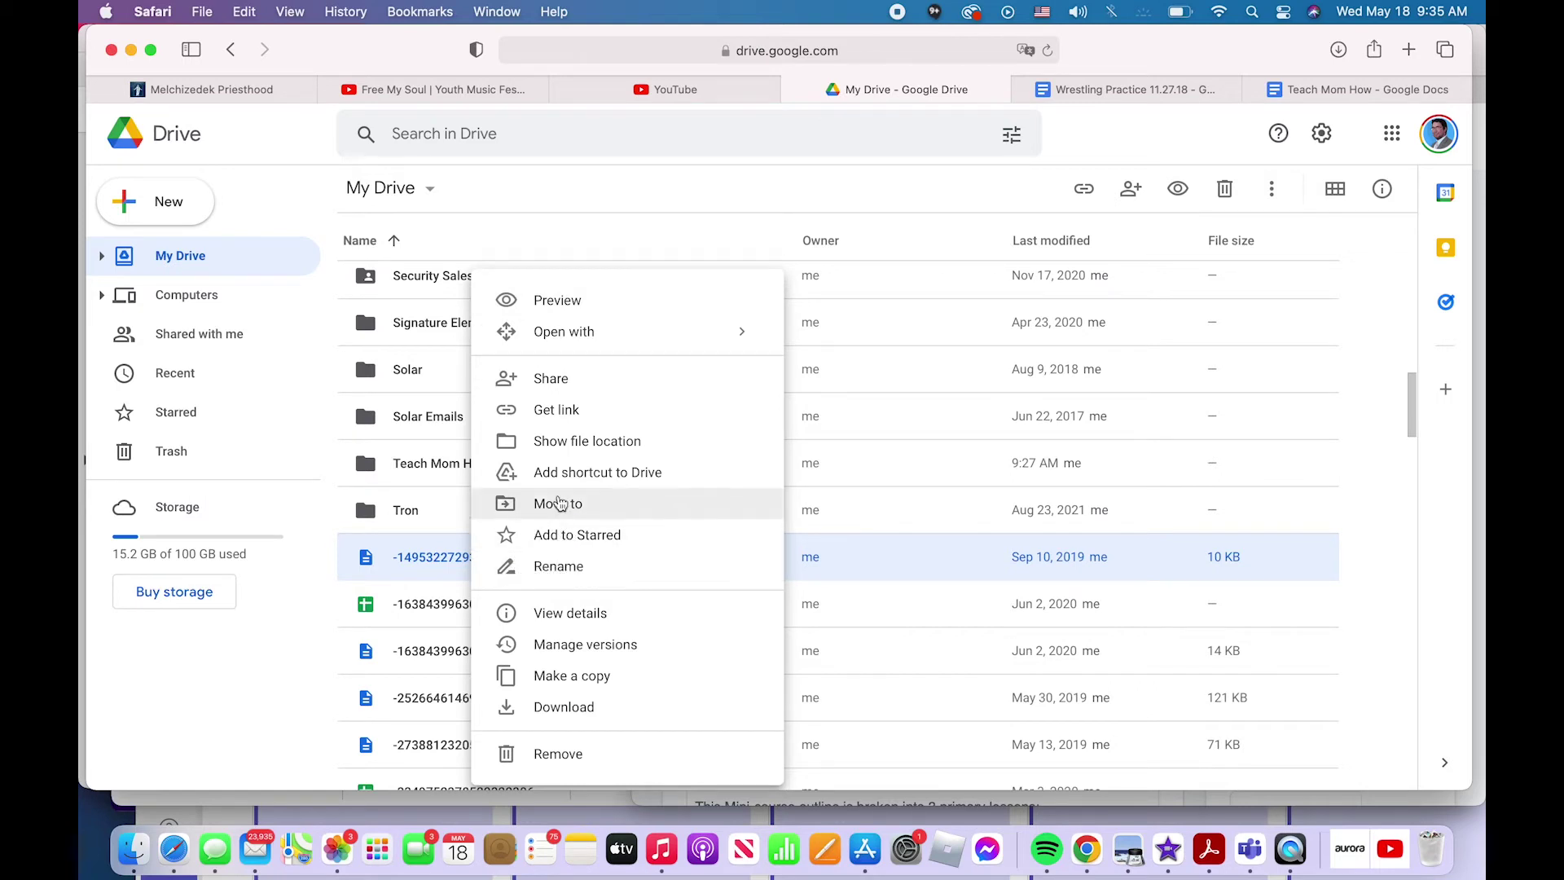
right_click(582, 570)
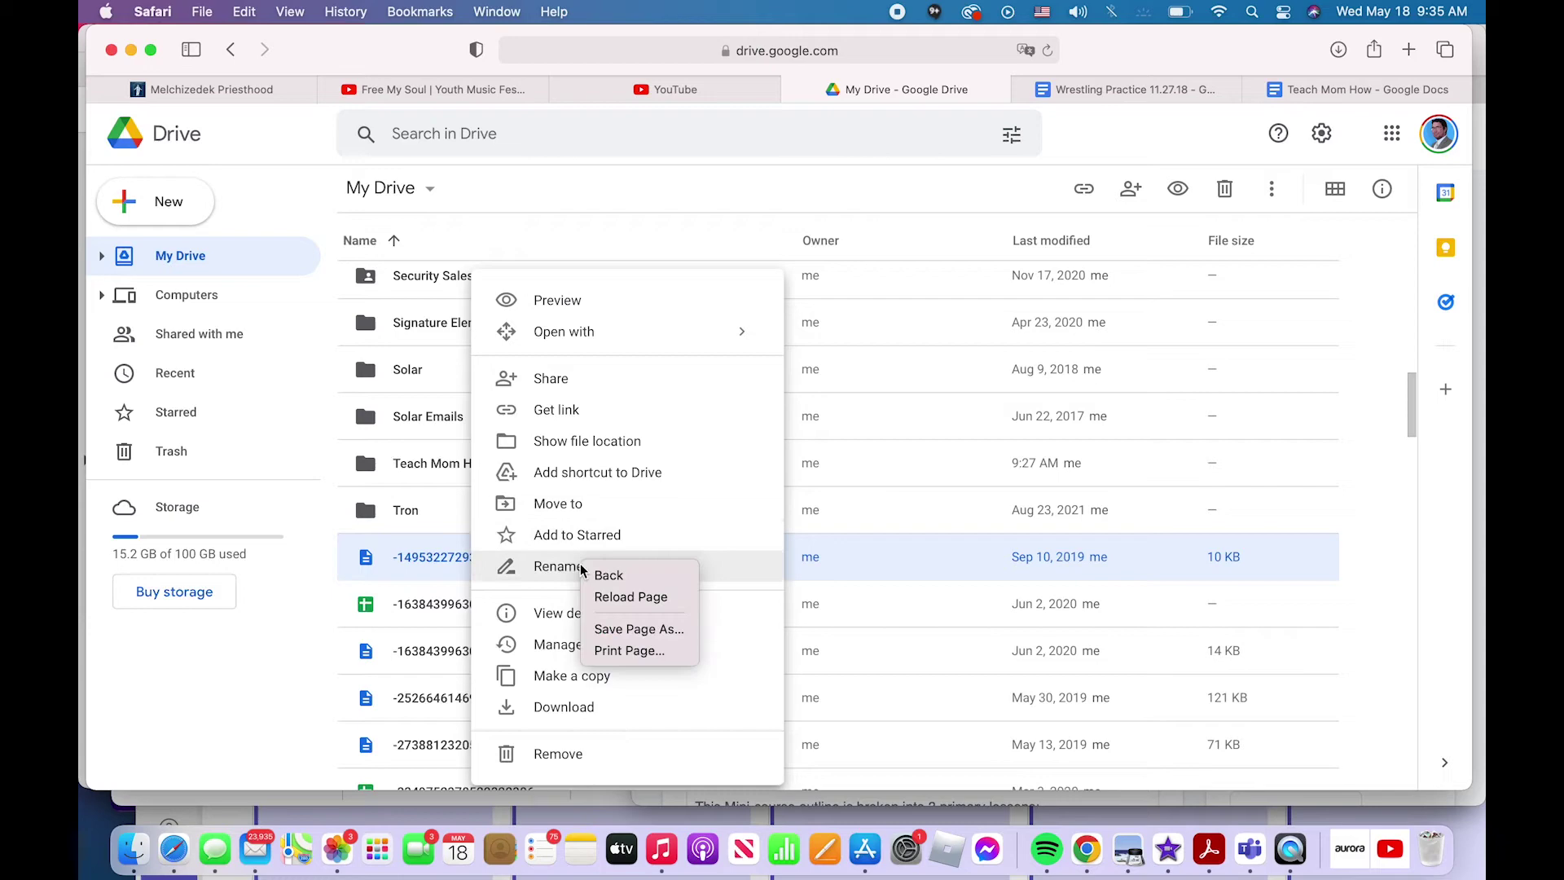
left_click(571, 568)
left_click(562, 568)
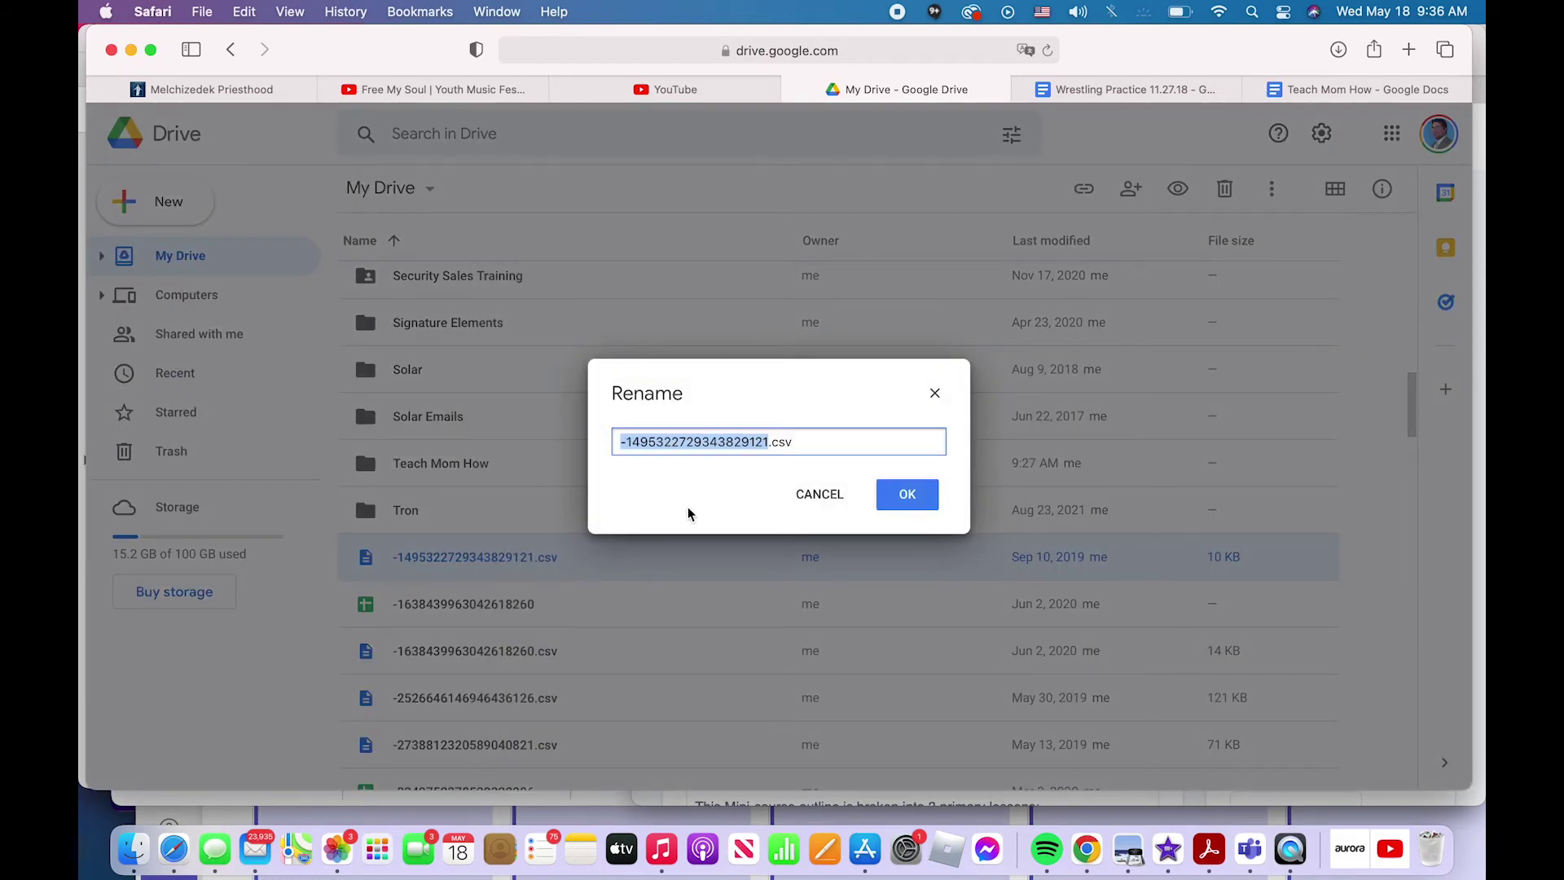
type("TEst")
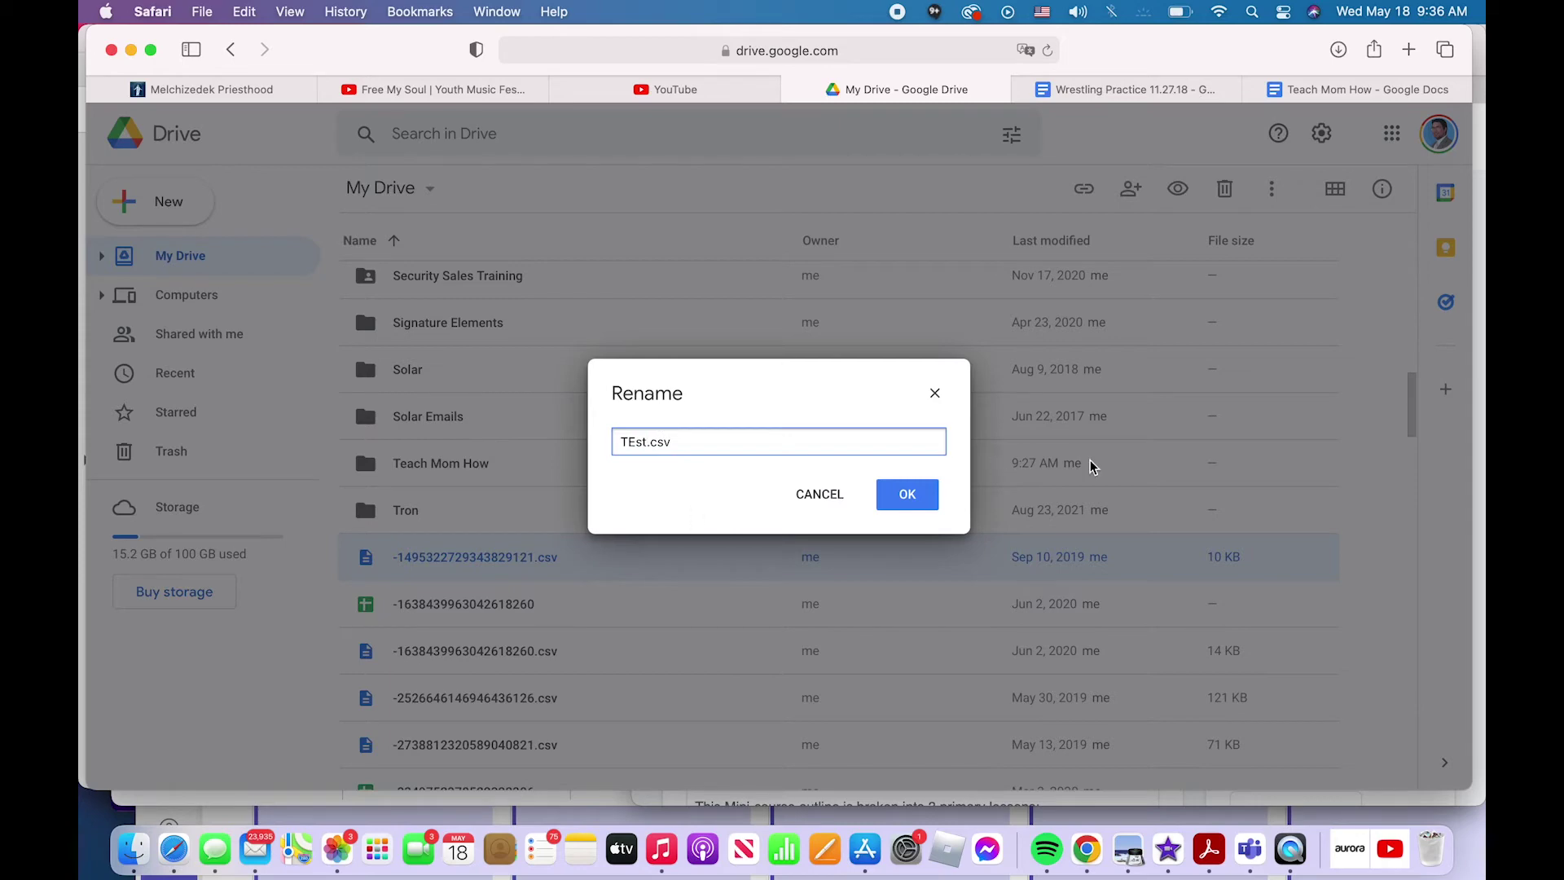
left_click(906, 495)
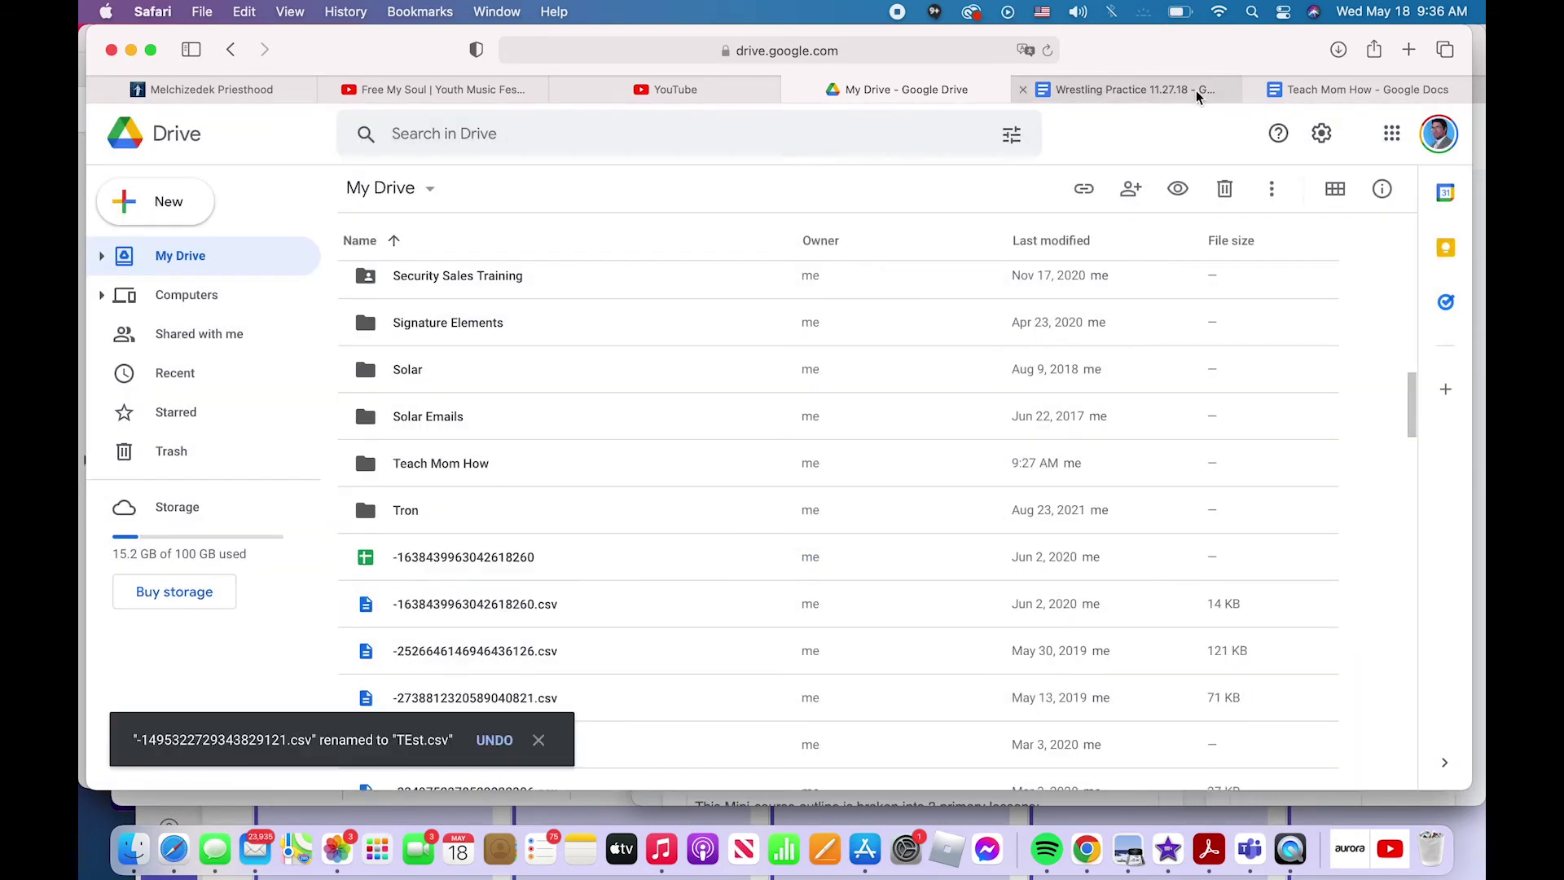
Move the Teach Mom How document into the Build the Kingdom folder.
left_click(1287, 91)
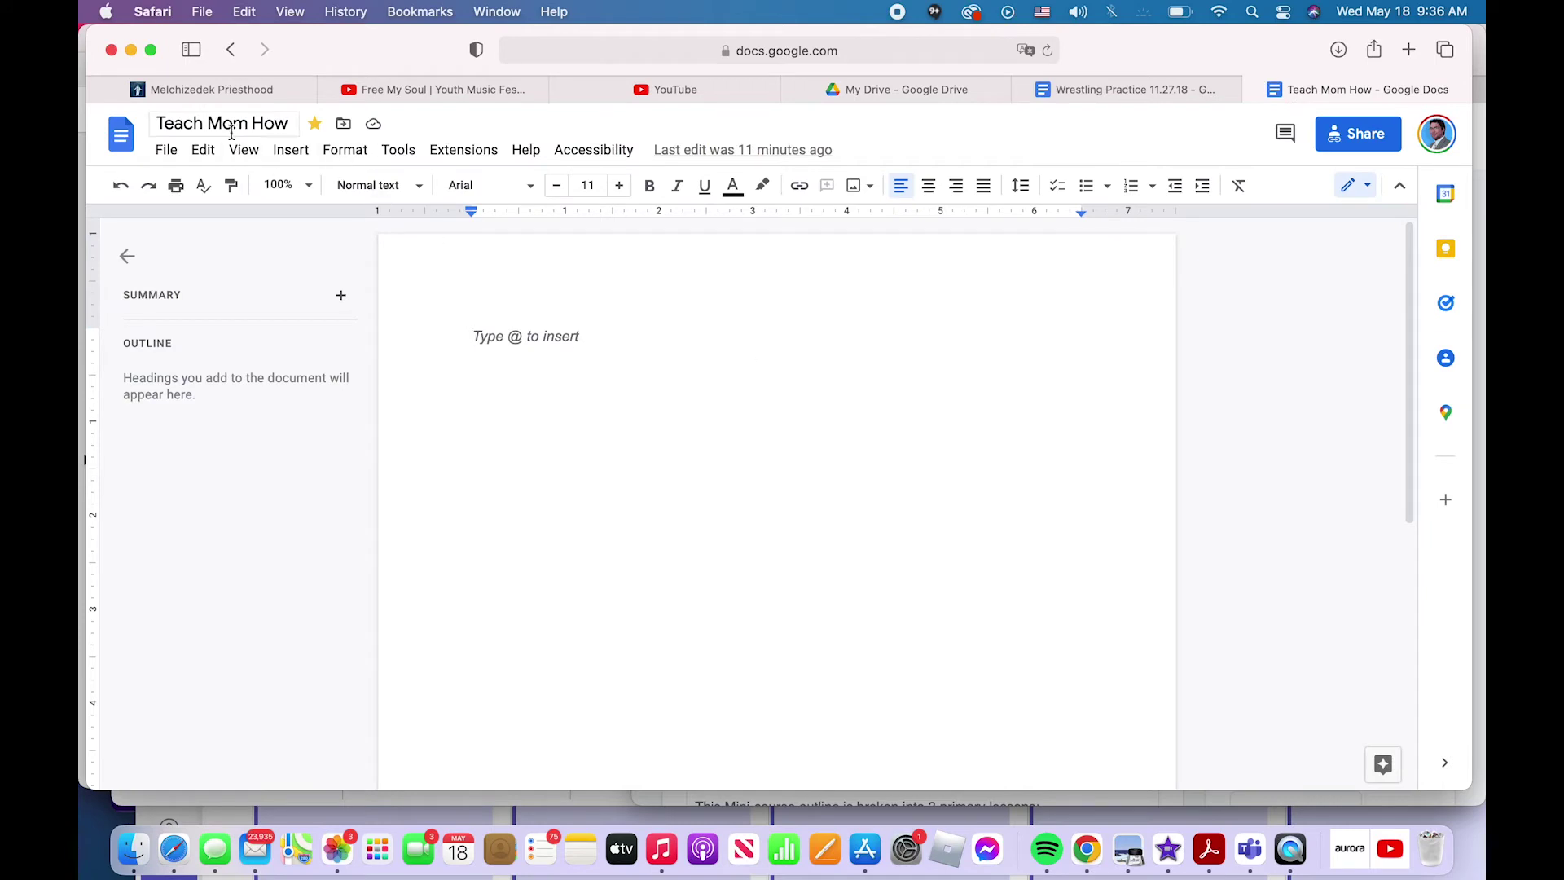
left_click(167, 152)
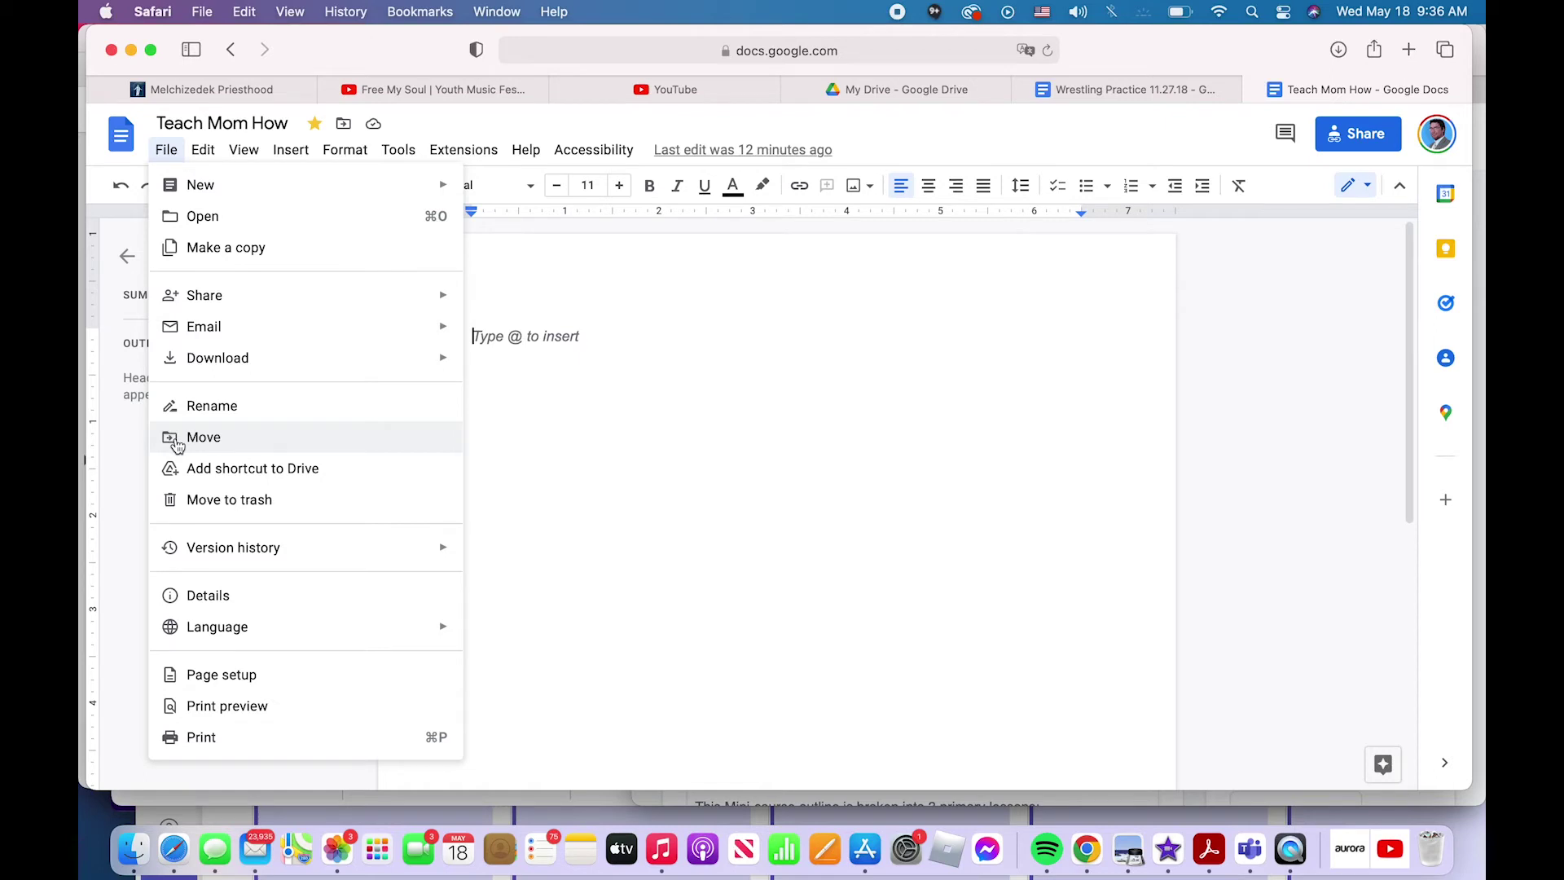
left_click(167, 154)
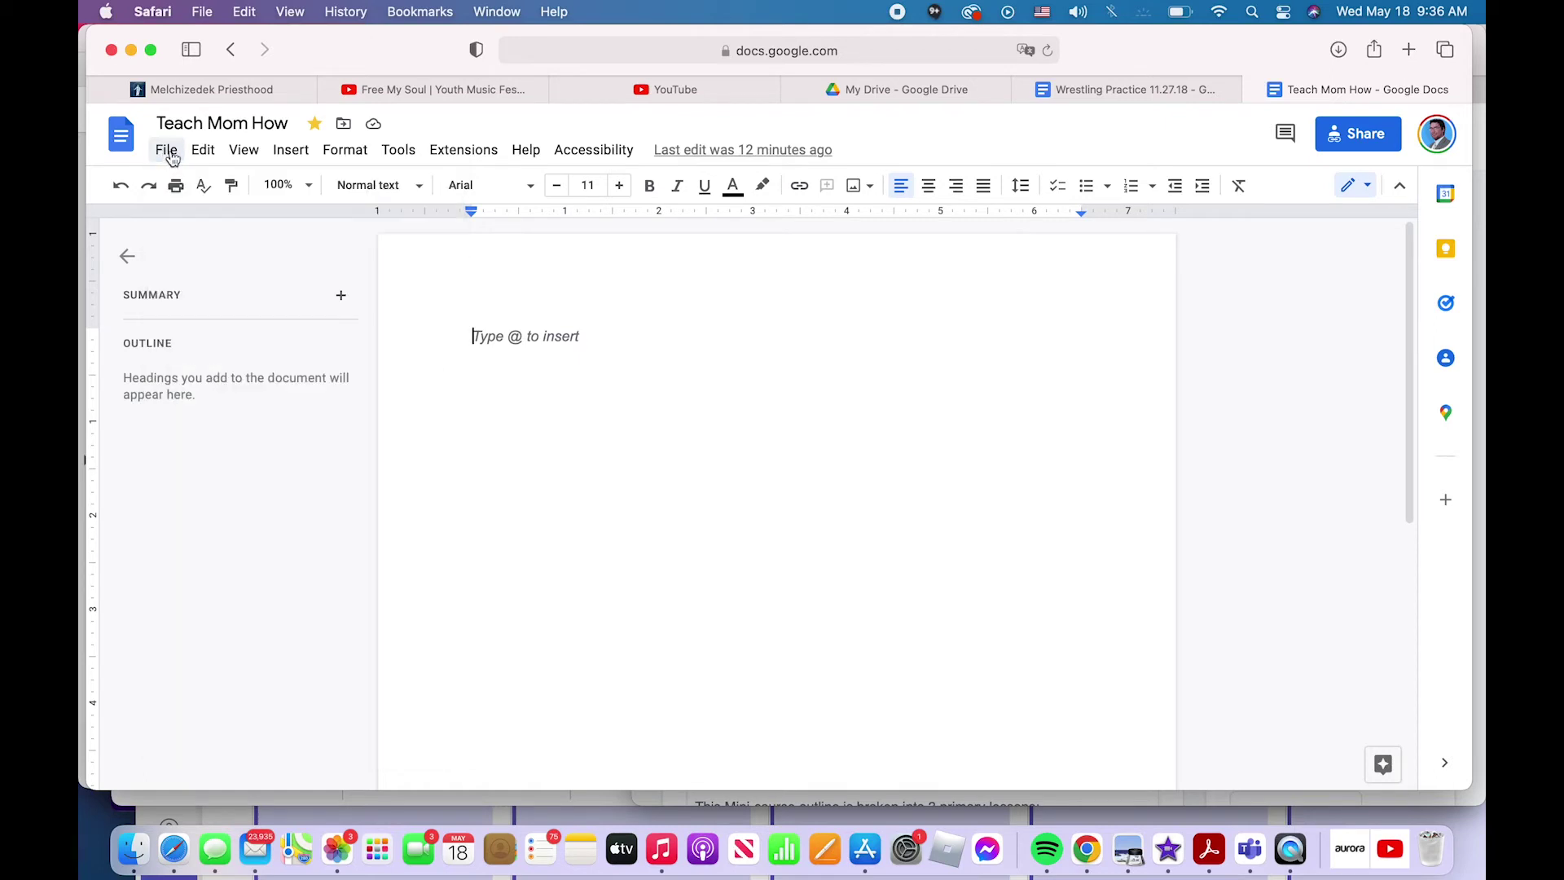
left_click(167, 151)
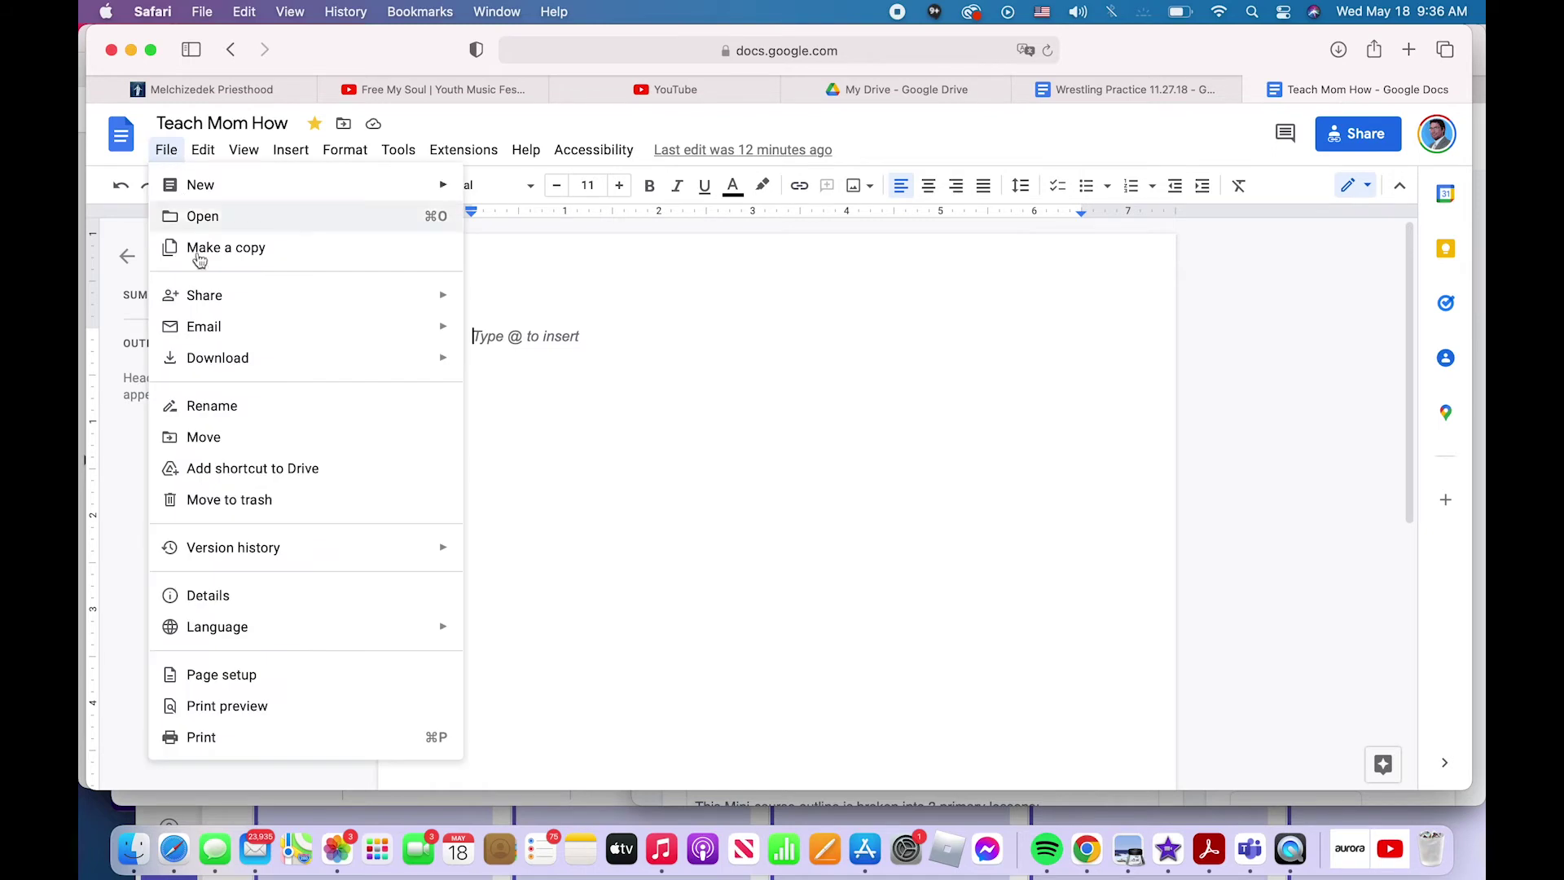
left_click(226, 438)
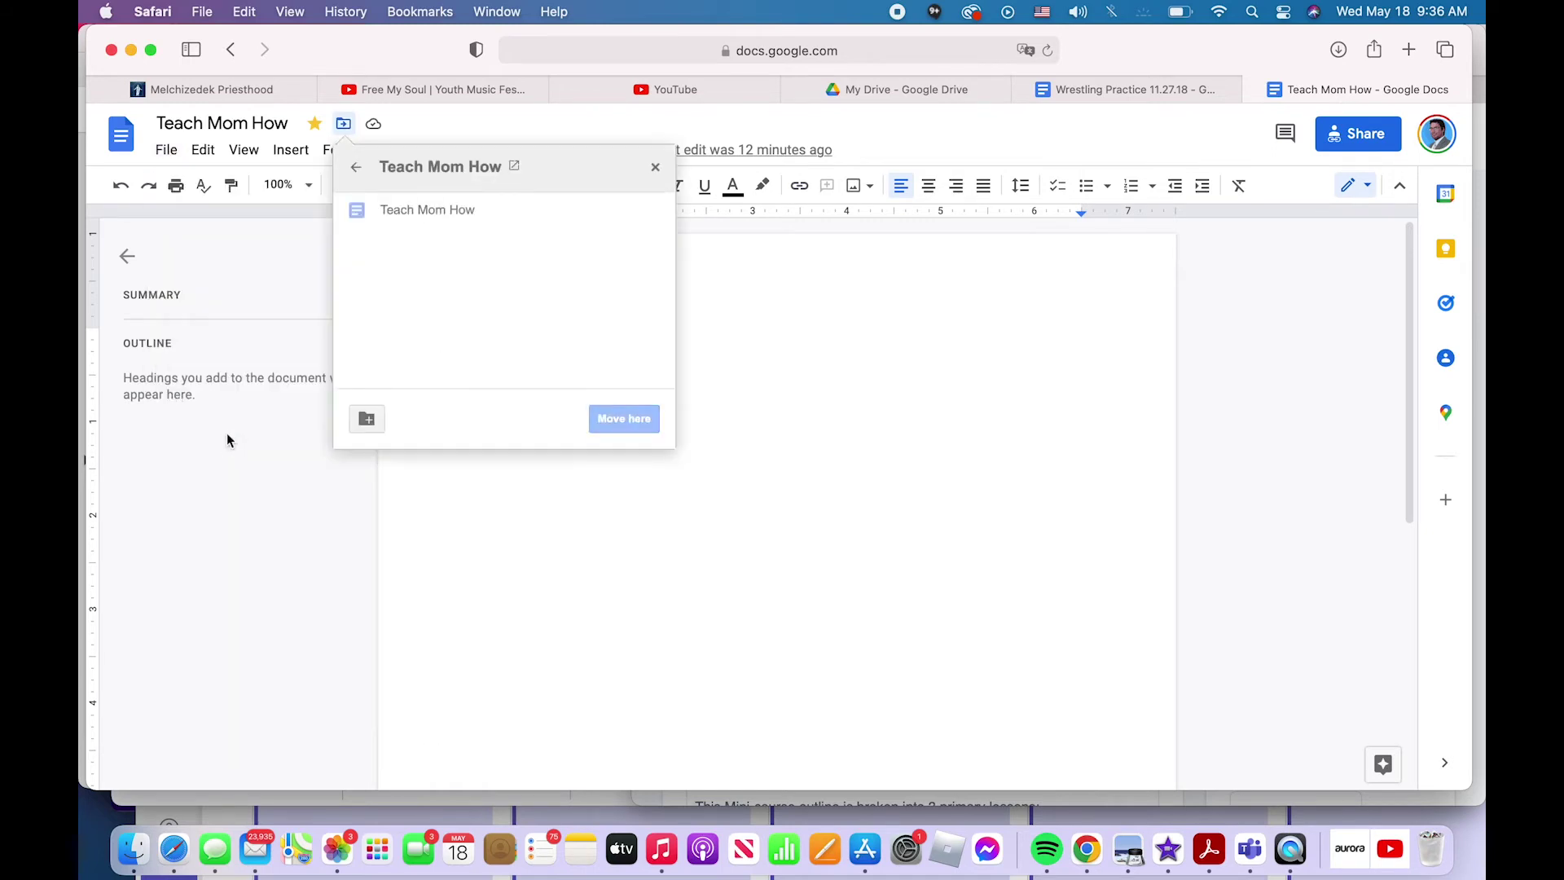
left_click(356, 167)
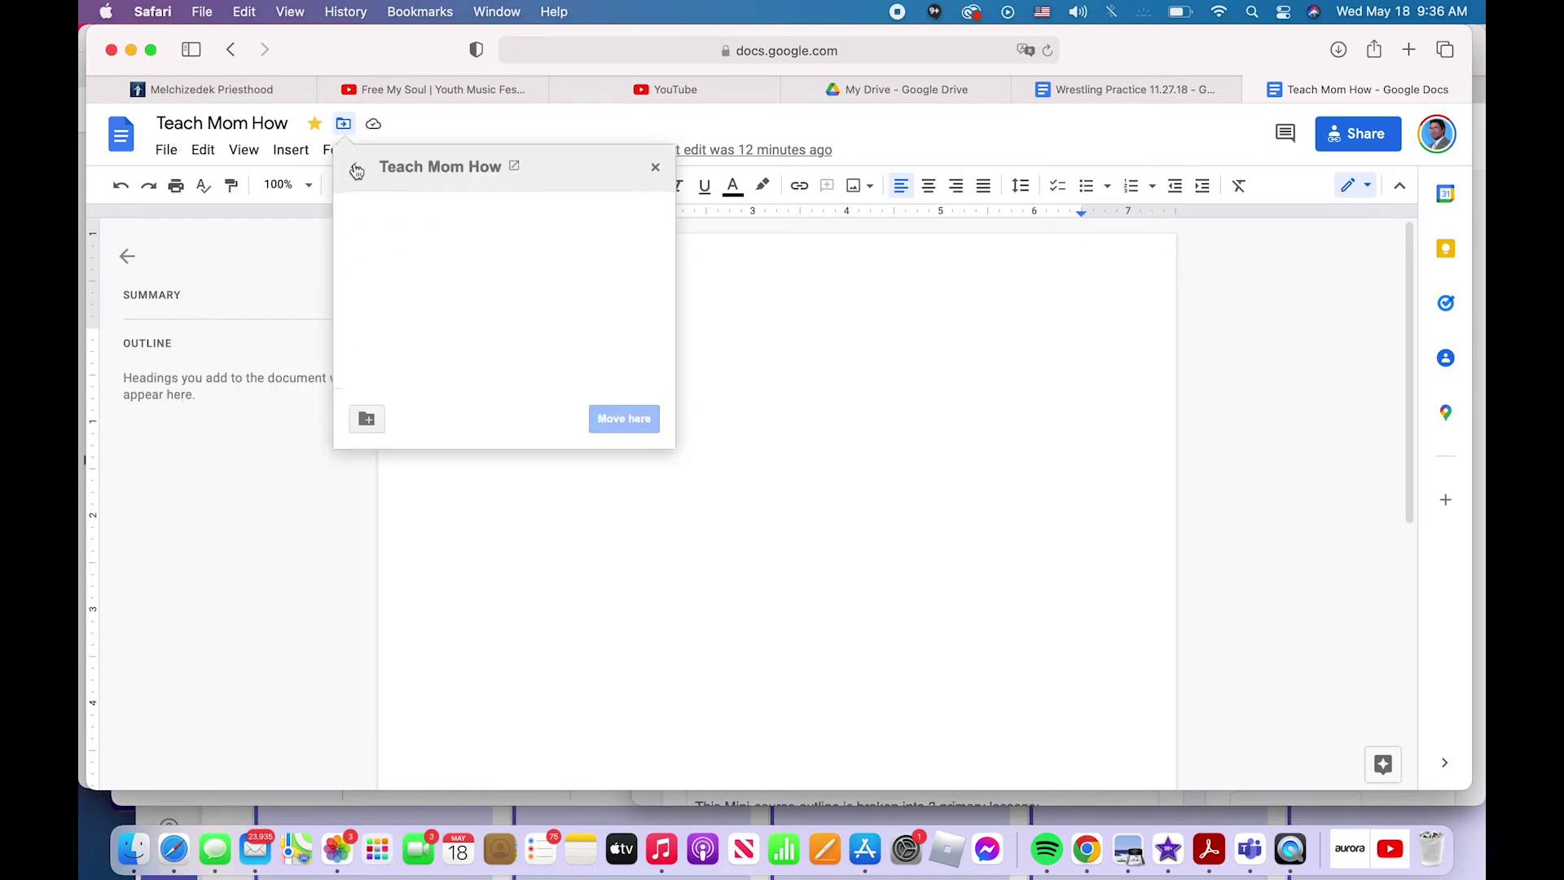
scroll(425, 353, "down", 2)
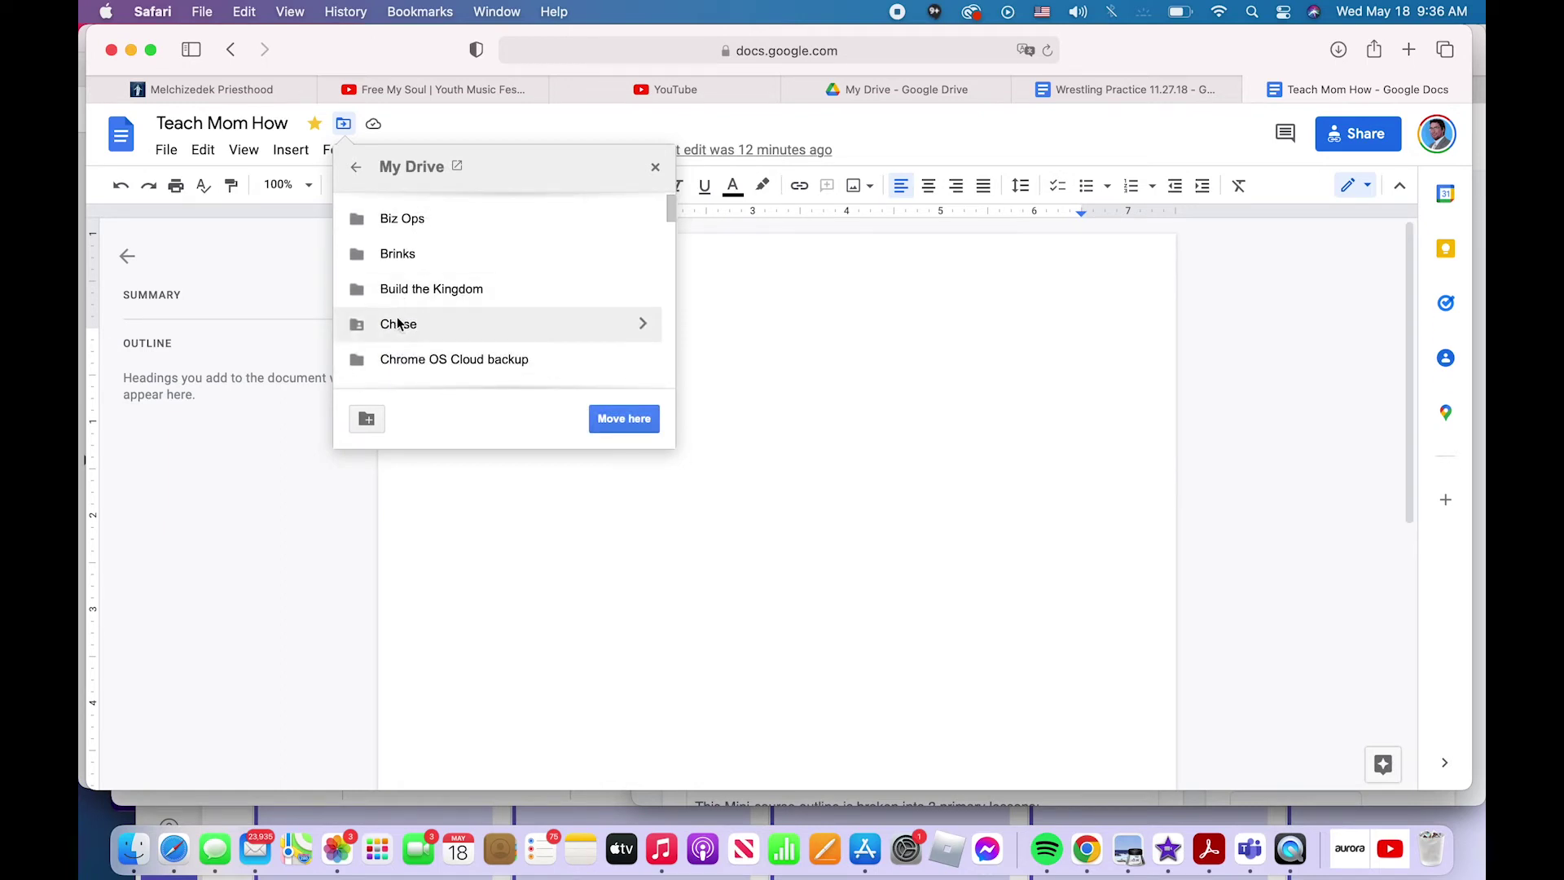
left_click(412, 288)
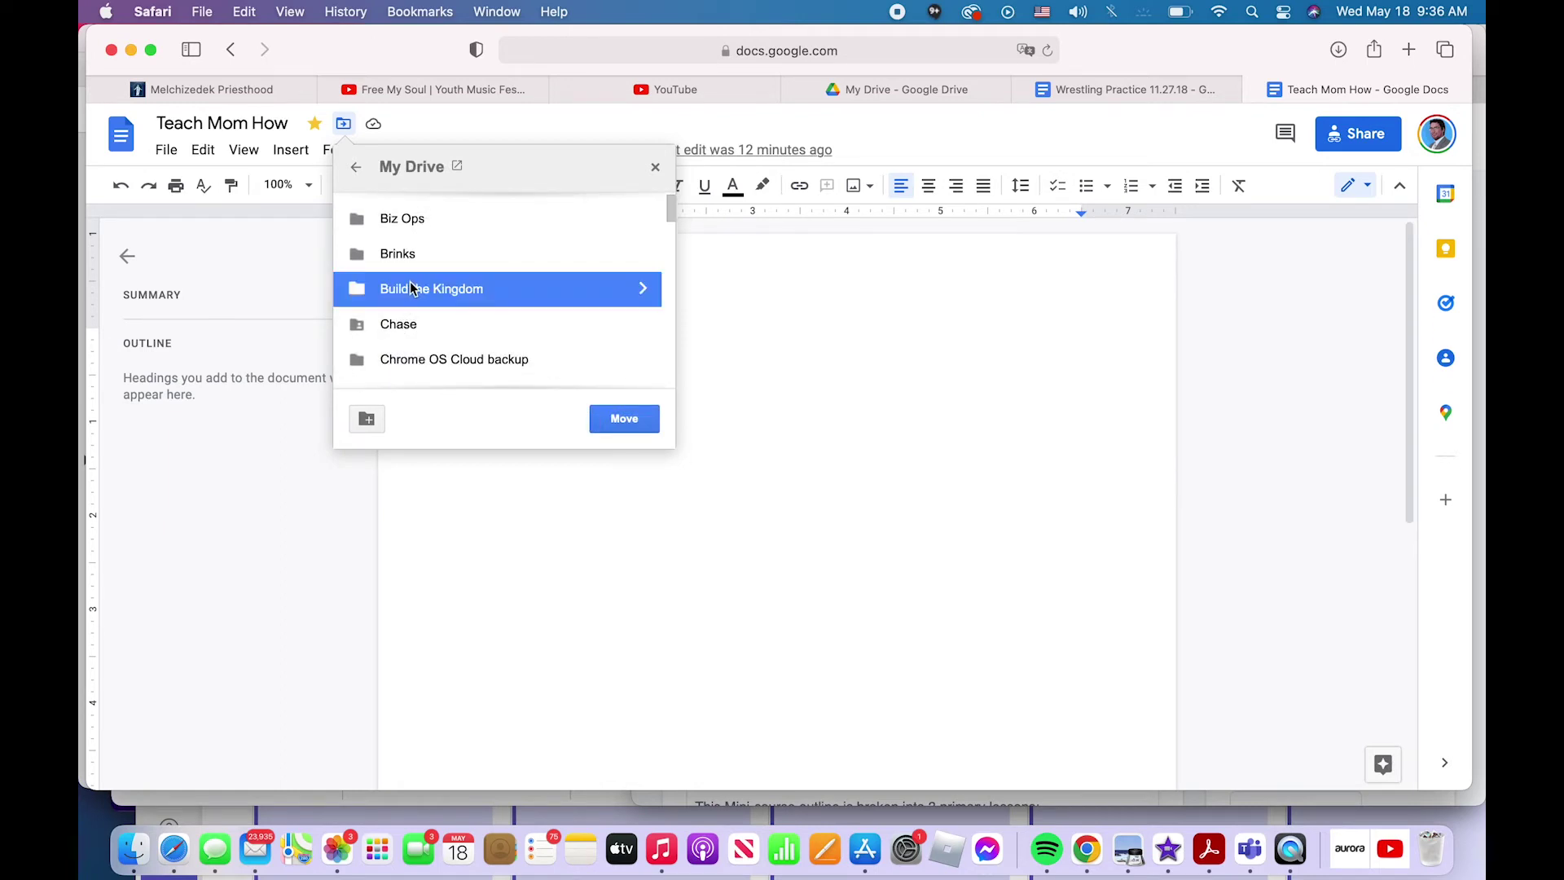
left_click(641, 419)
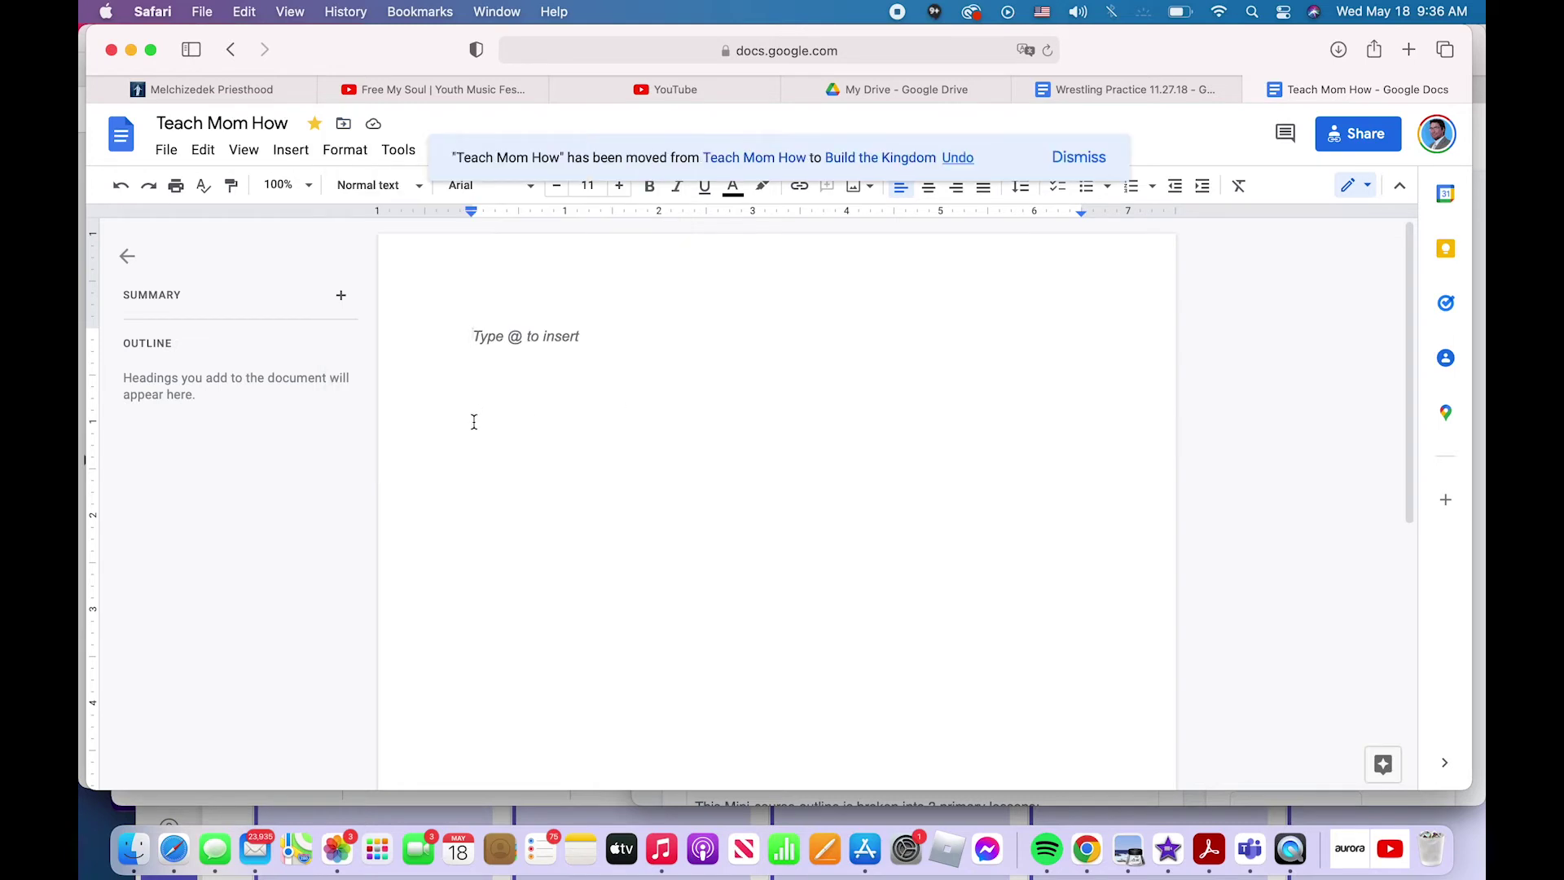
Move the document from Build the Kingdom into the Biz Ops folder.
left_click(344, 124)
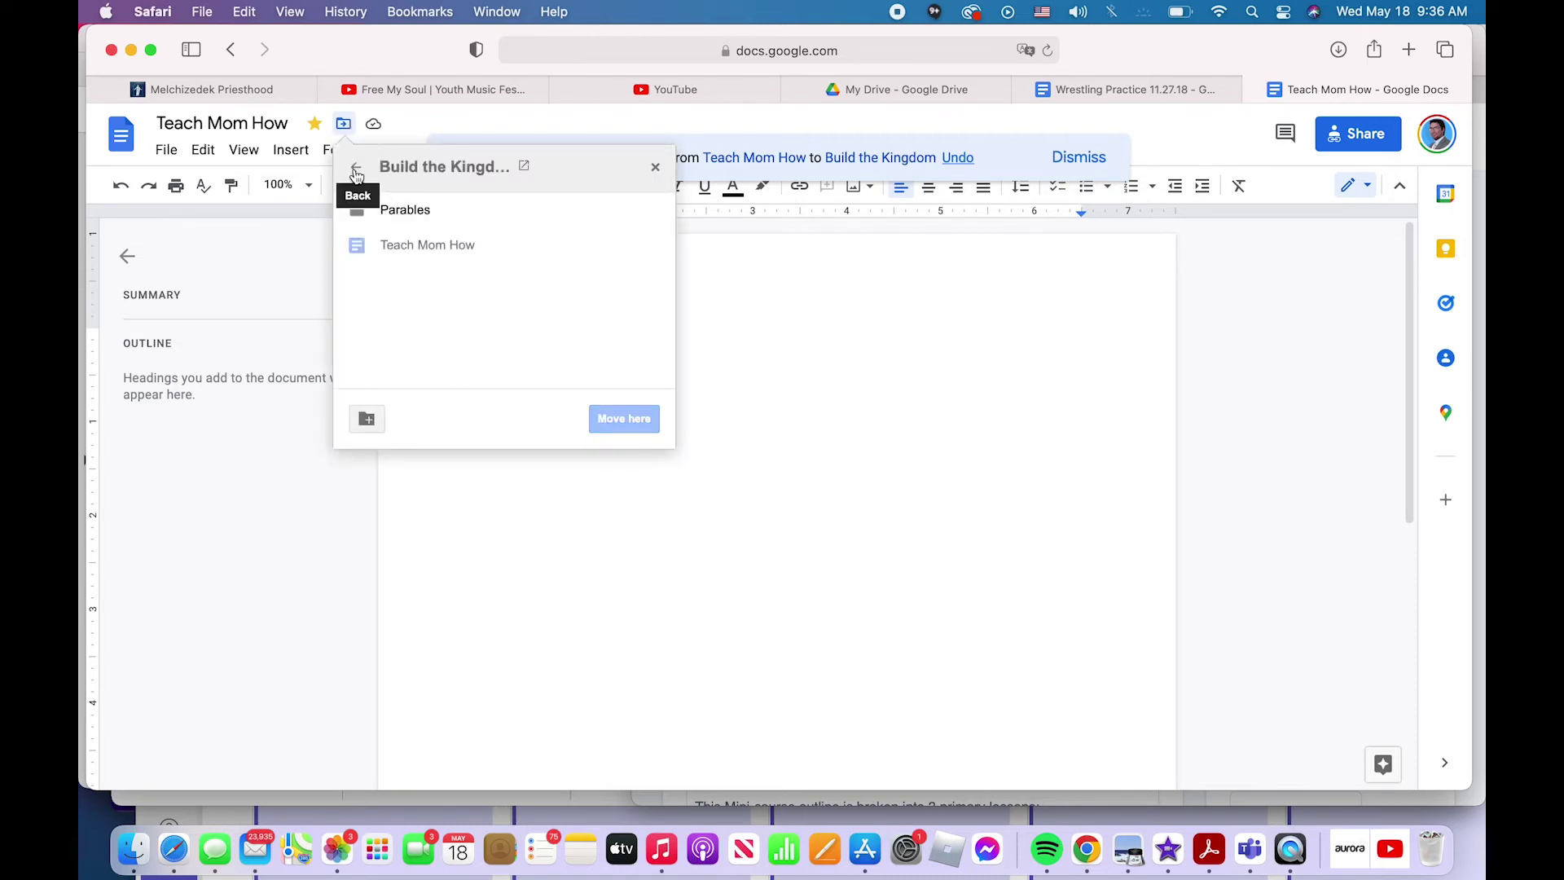
left_click(356, 169)
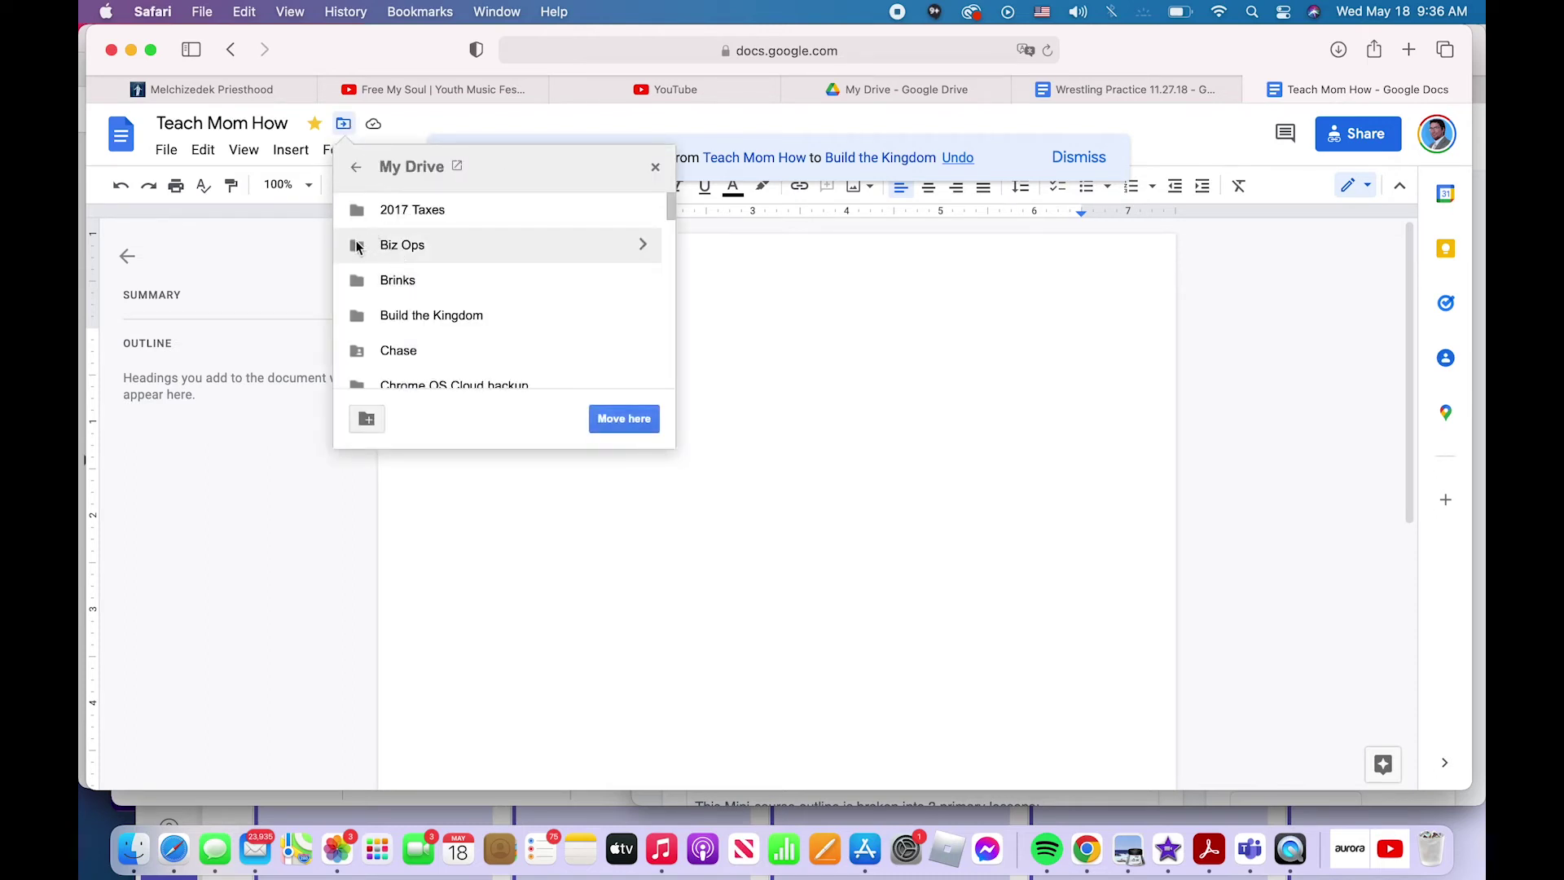
left_click(357, 245)
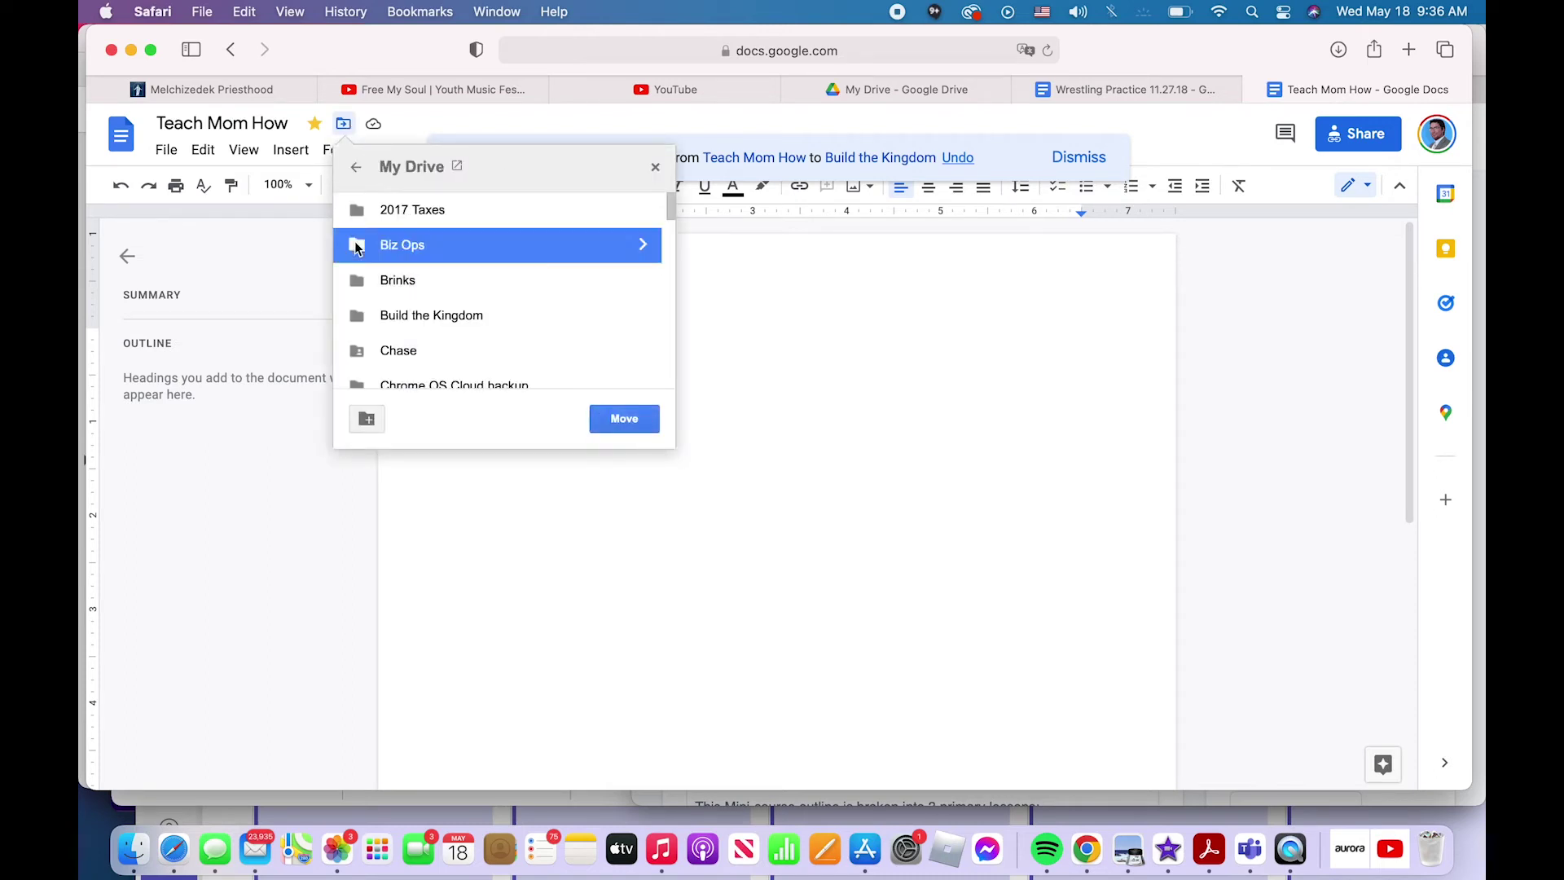
left_click(623, 419)
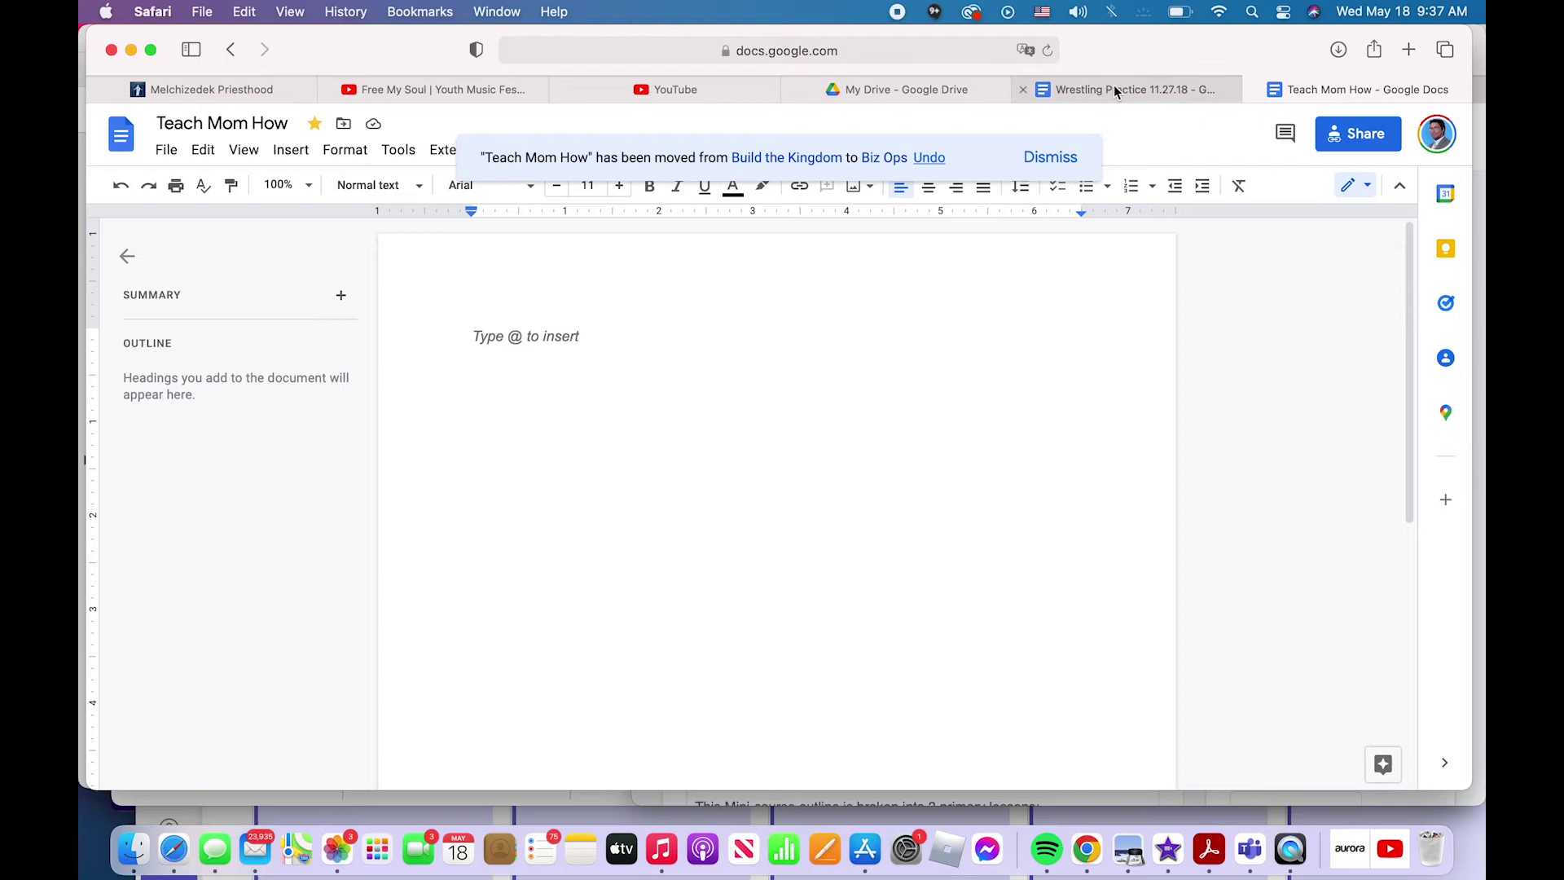
Drag -1638439963042618260.csv from My Drive into Tron, then return to Teach Mom How.
mouse_move(1115, 89)
left_click(968, 88)
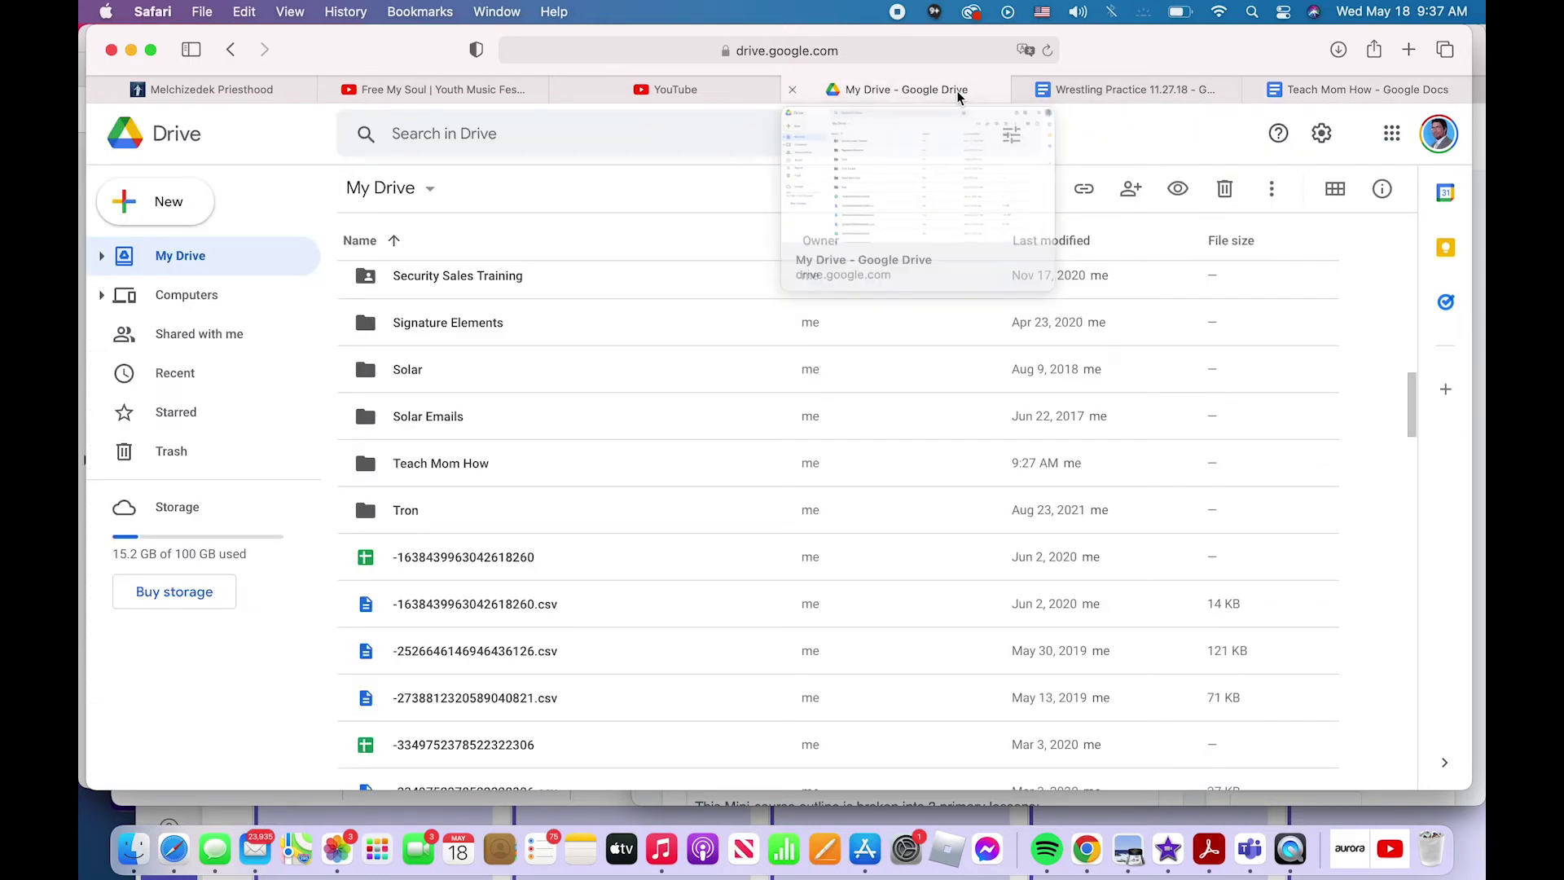
left_click(367, 611)
left_click_drag(367, 611, 368, 511)
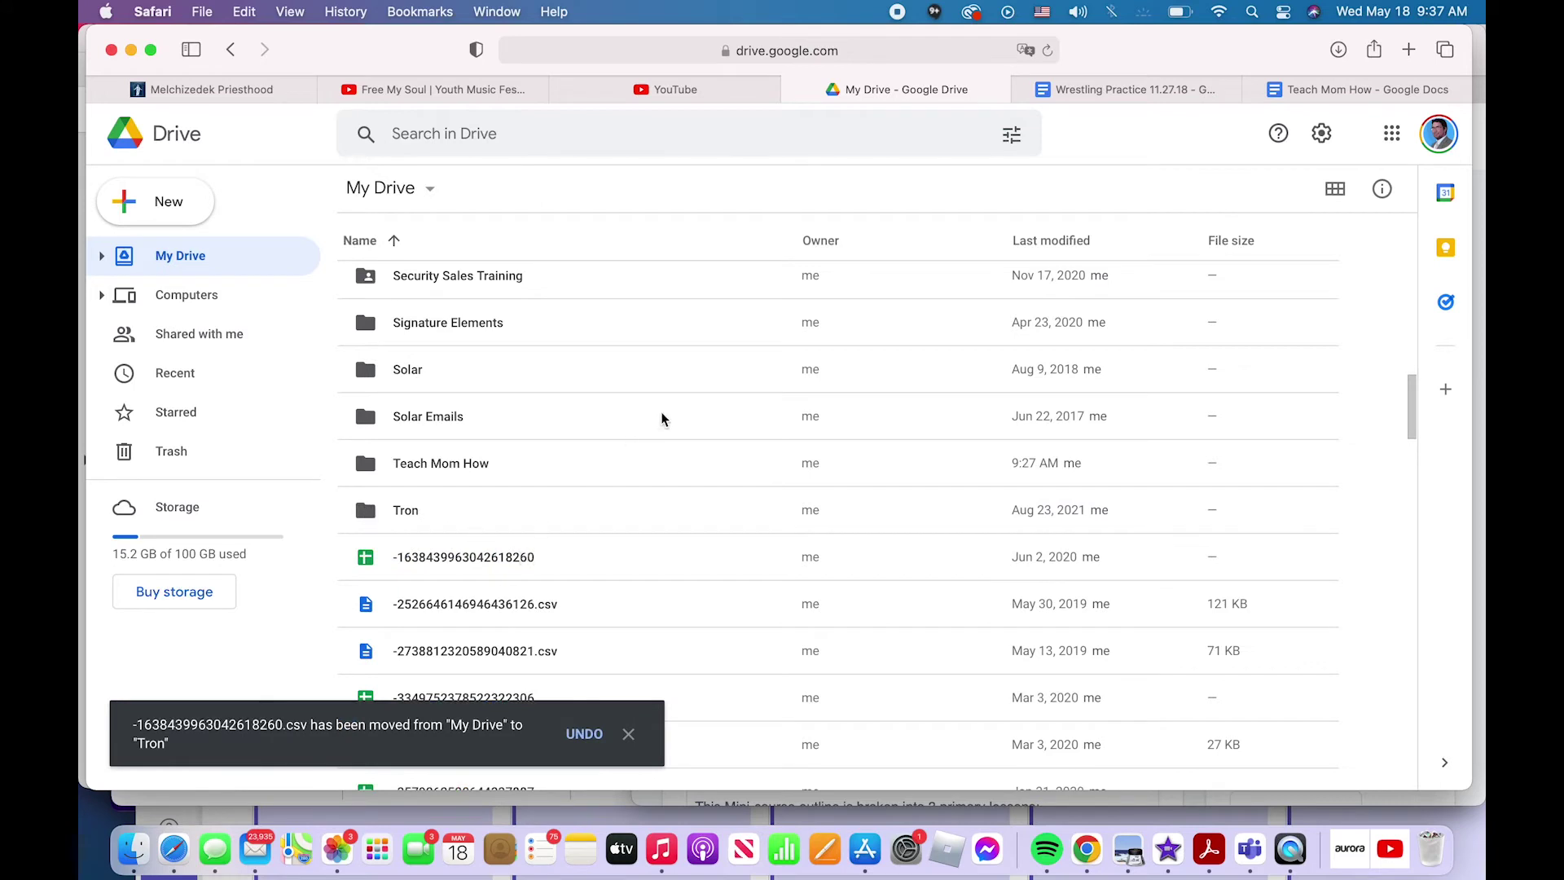
left_click(1288, 90)
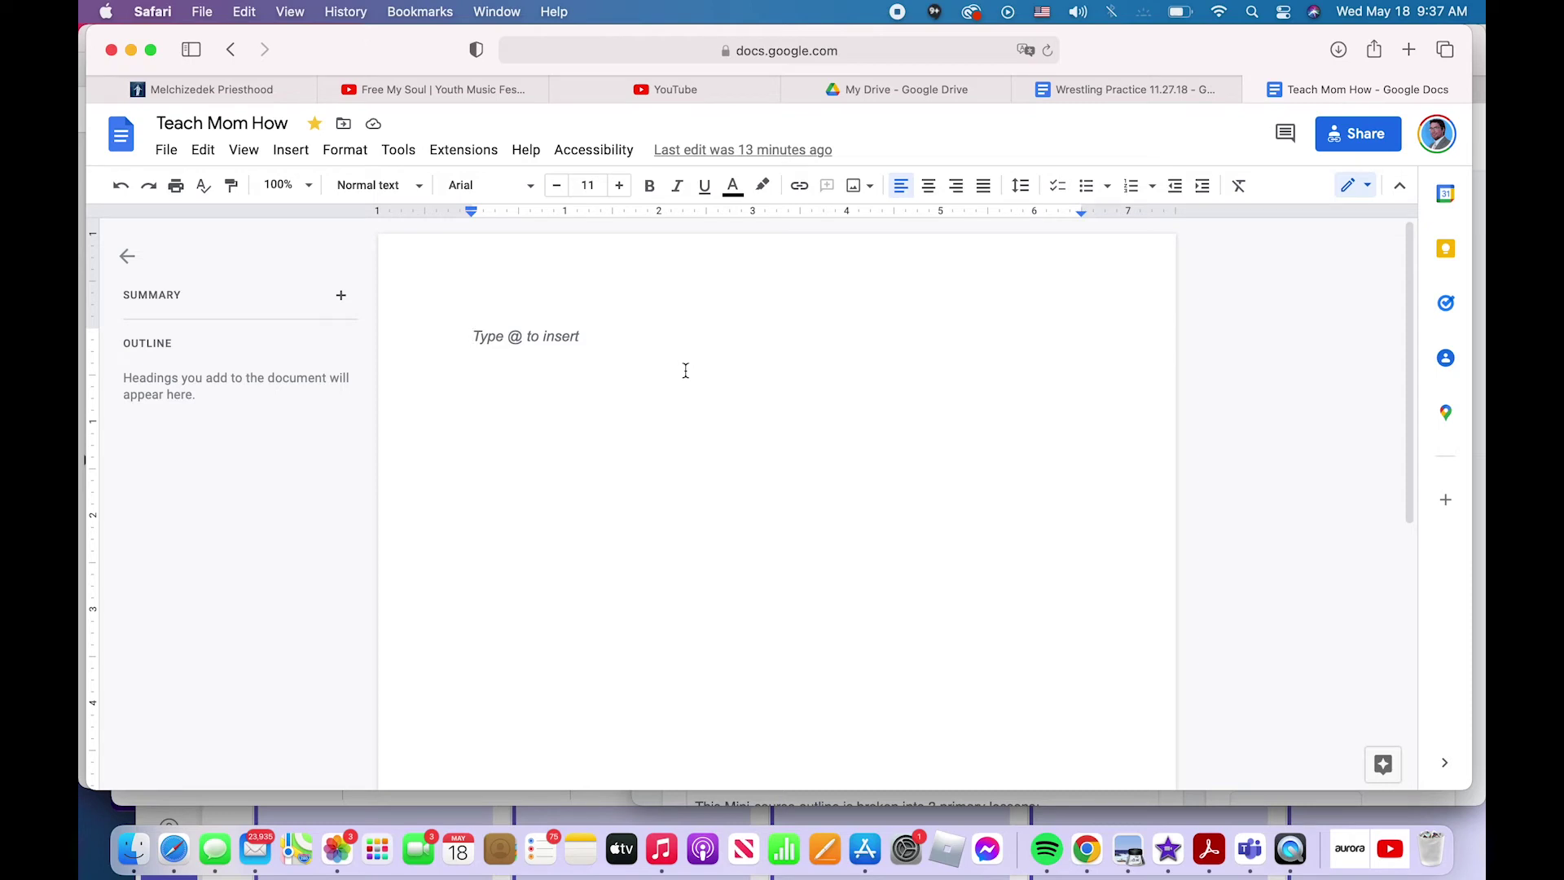
Add a Teach Mom How shortcut in My Drive, then view the My Drive list.
left_click(169, 154)
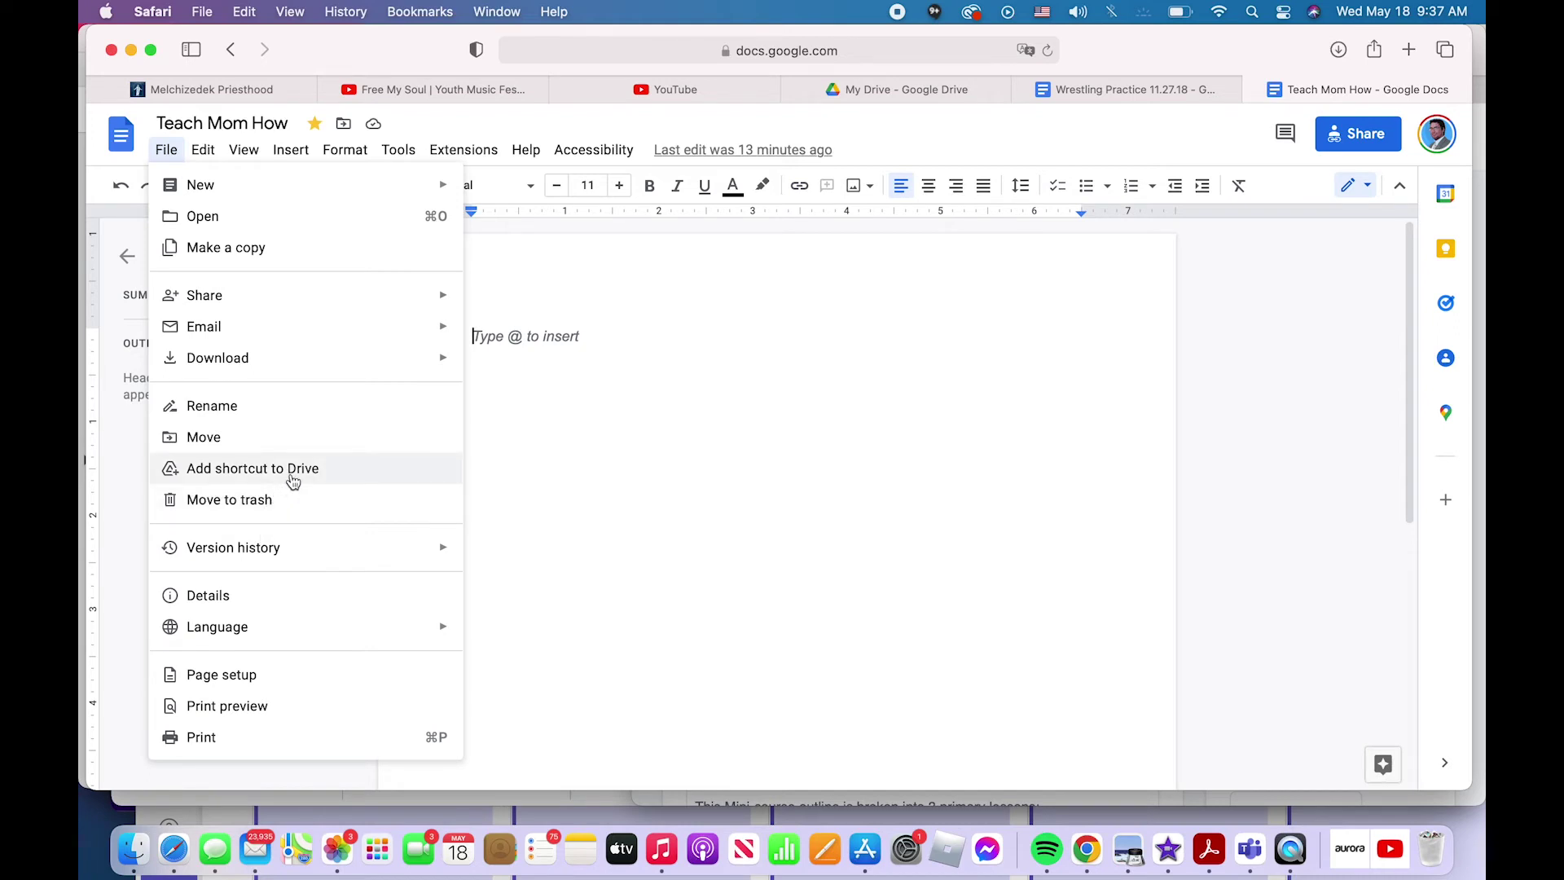
left_click(293, 477)
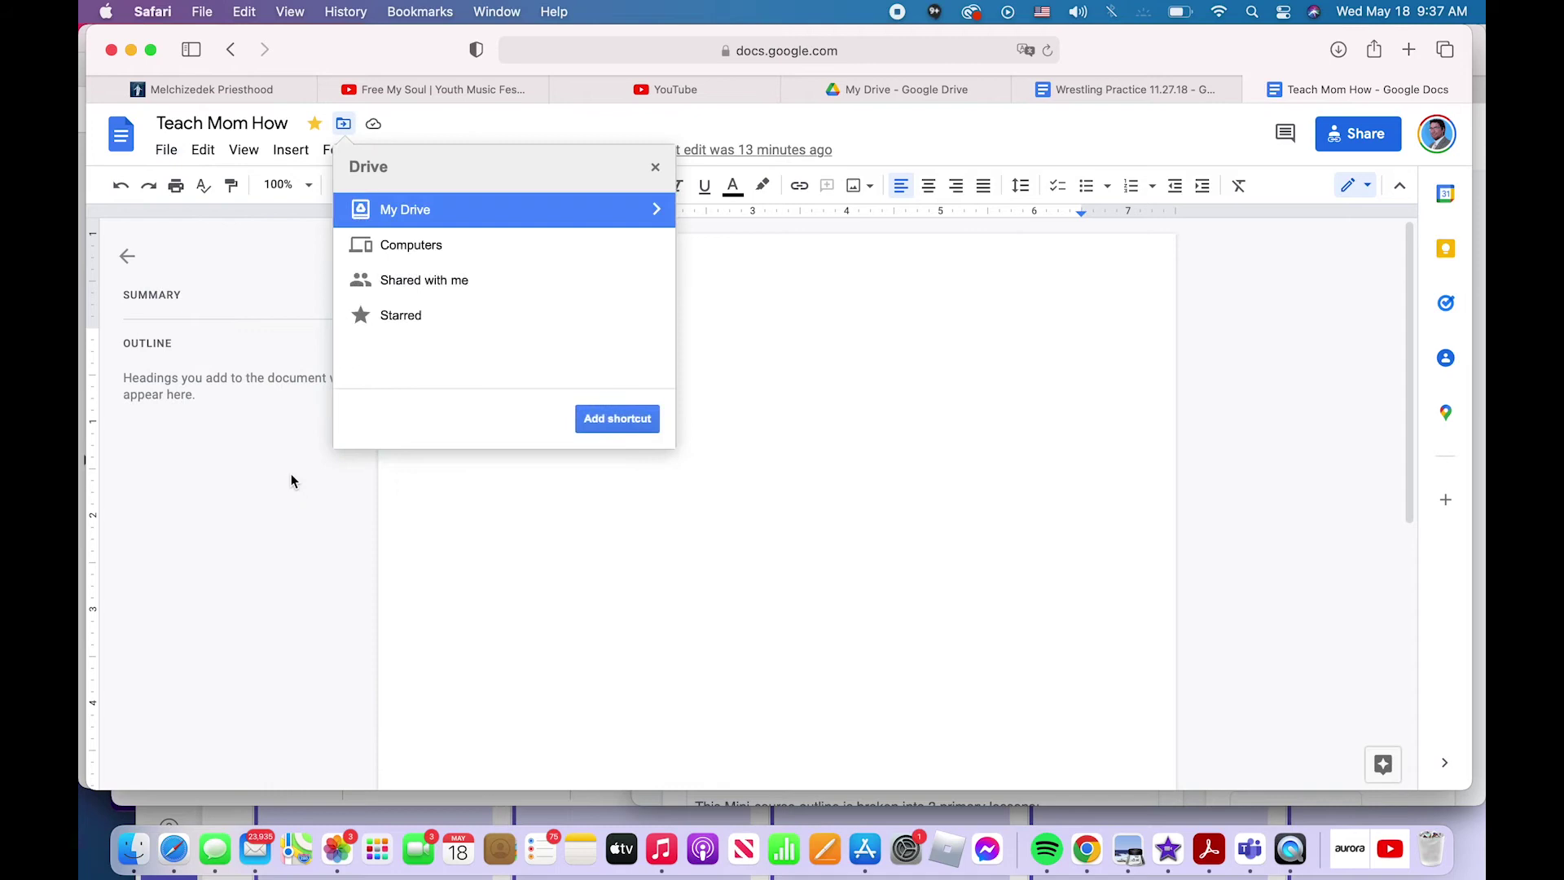
left_click(656, 210)
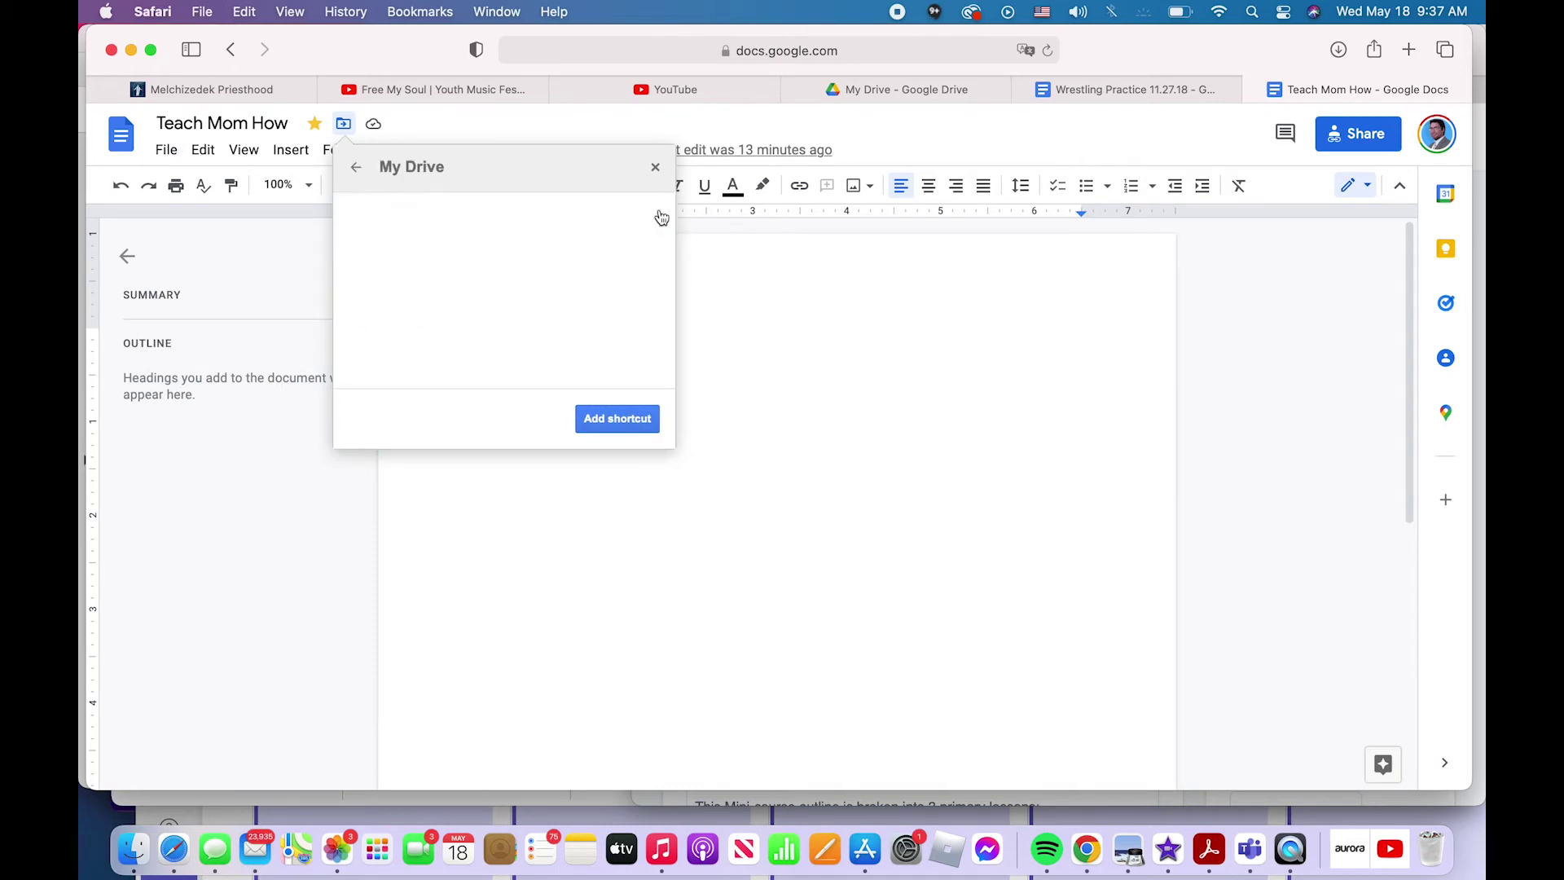
left_click(356, 167)
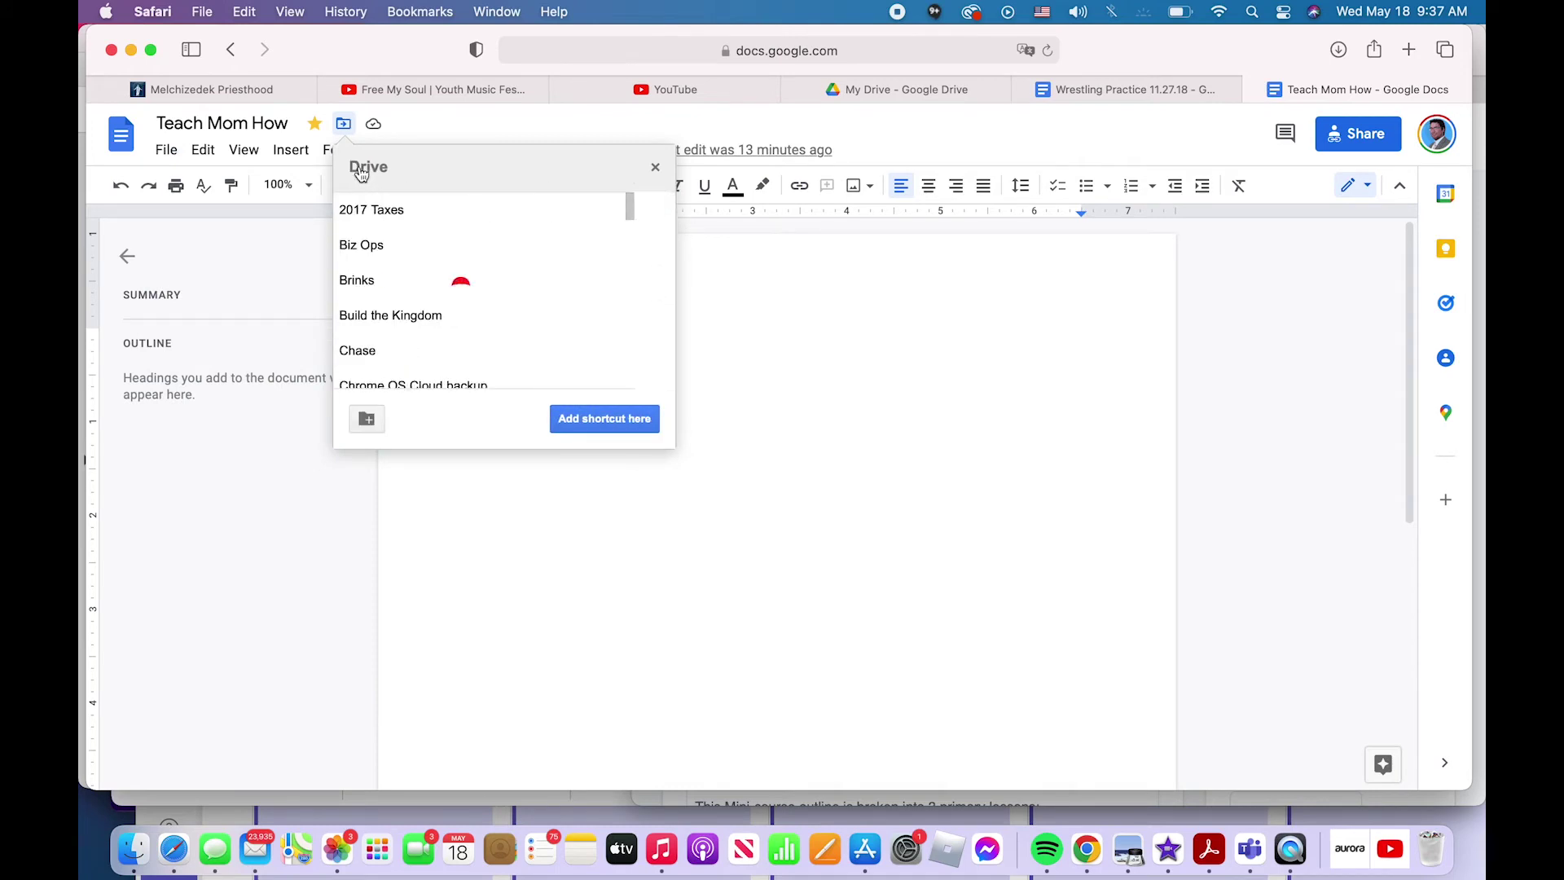
left_click(631, 422)
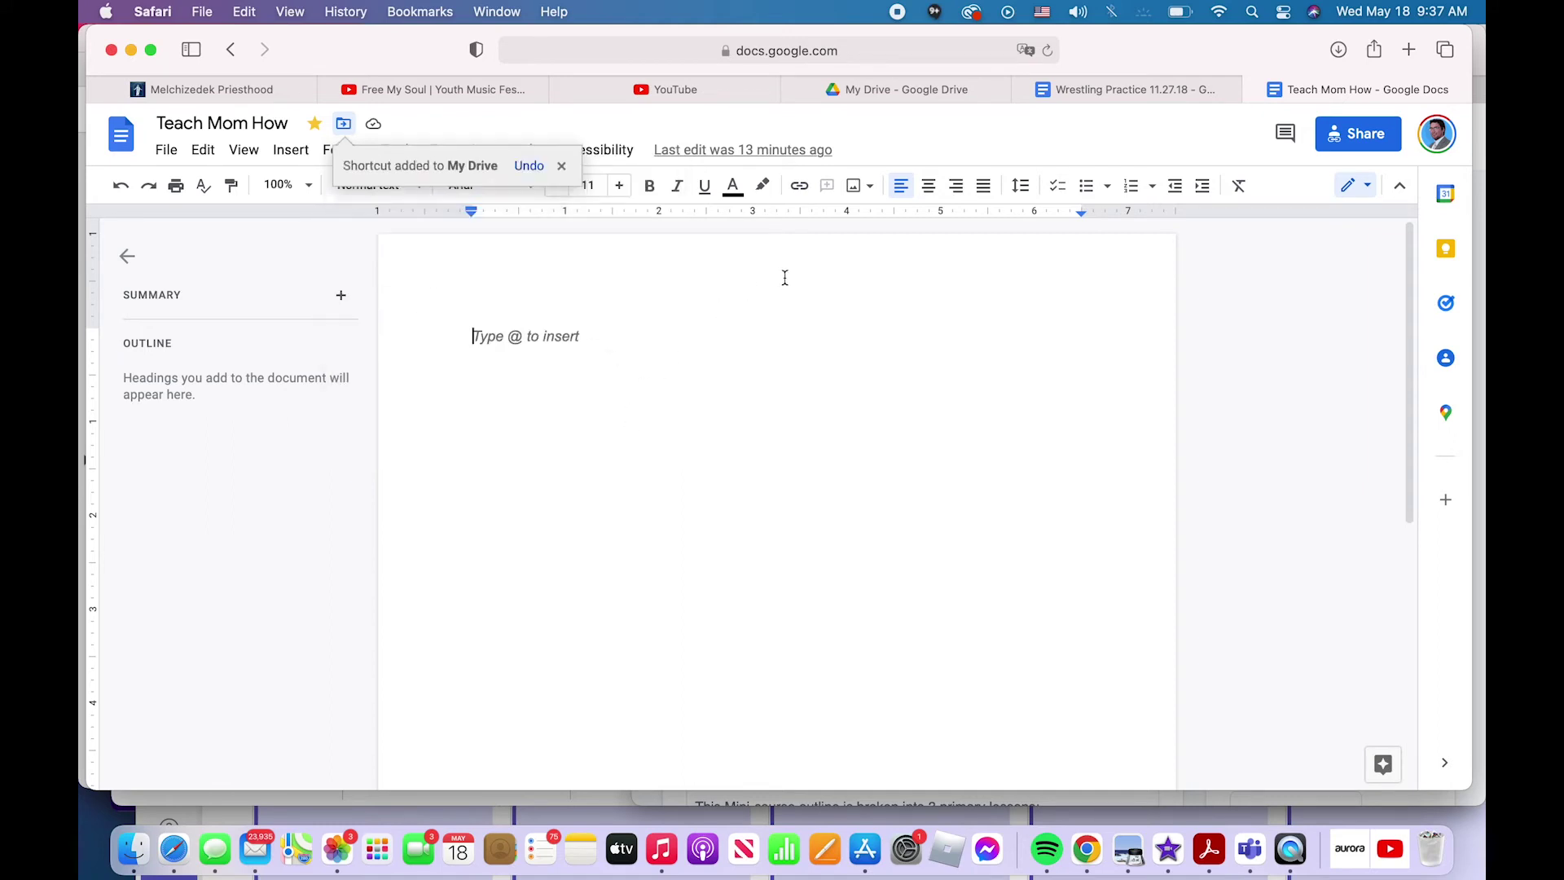
left_click(906, 89)
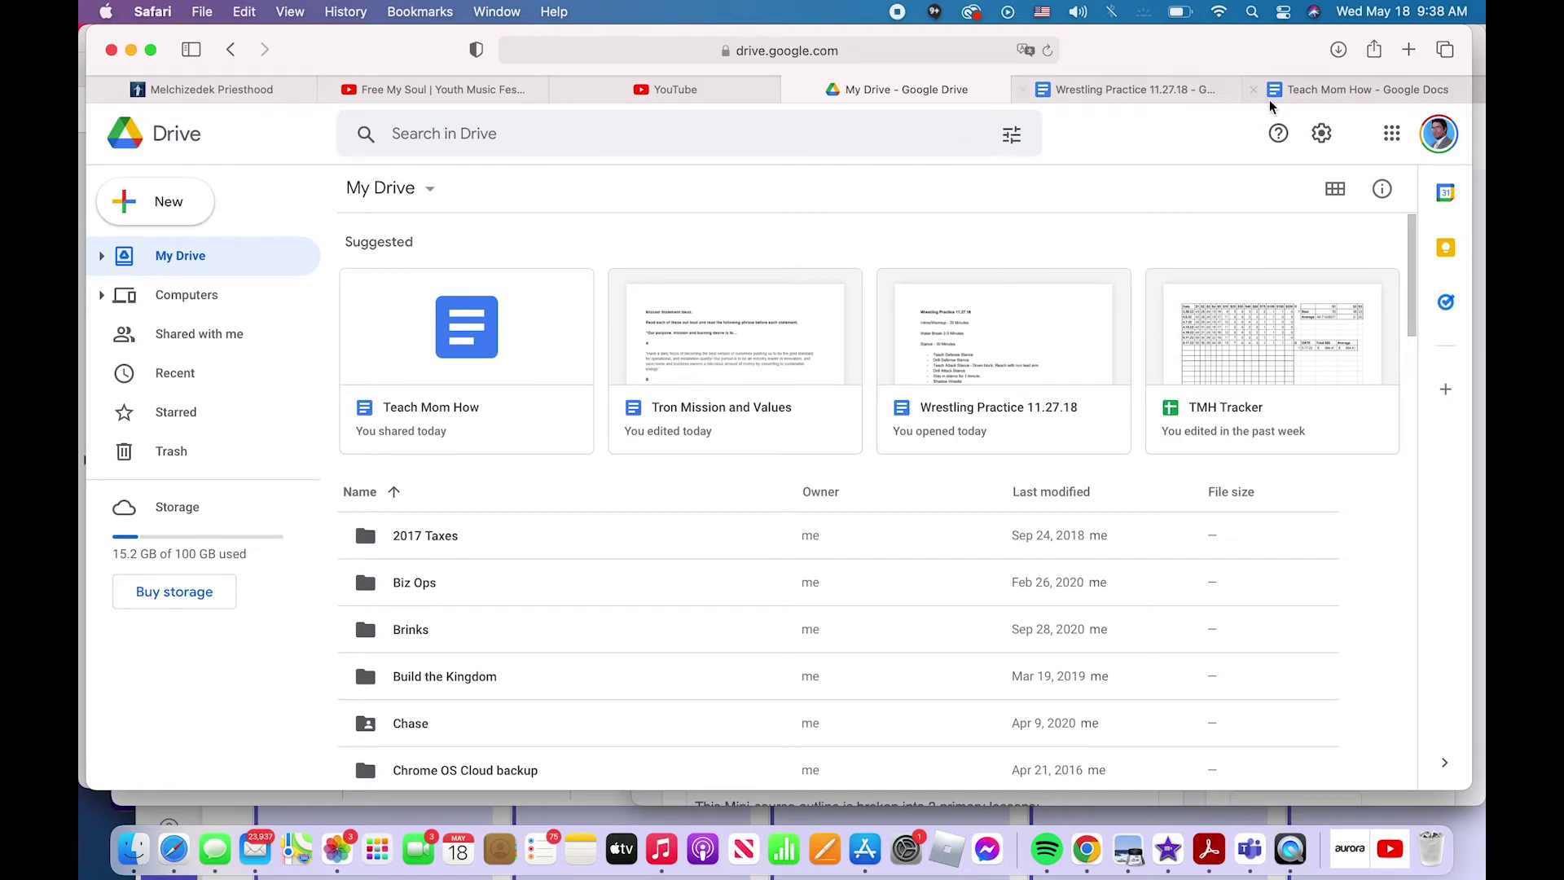
Switch back to the Teach Mom How document in Google Docs.
left_click(1246, 100)
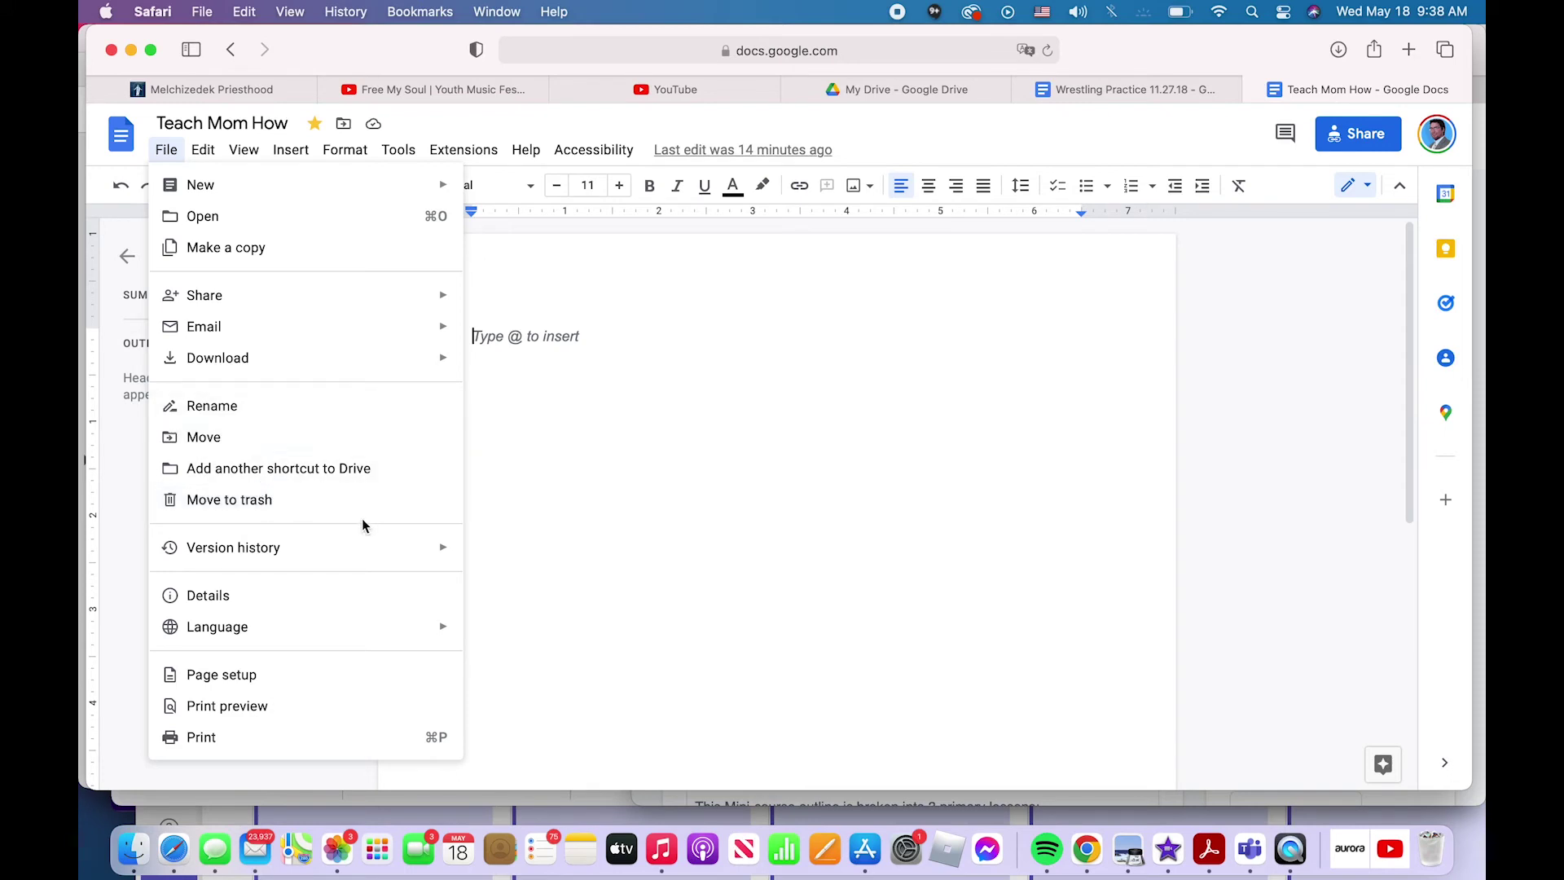
Show the Download formats, from Microsoft Word (.docx) to EPUB Publication (.epub).
left_click(588, 572)
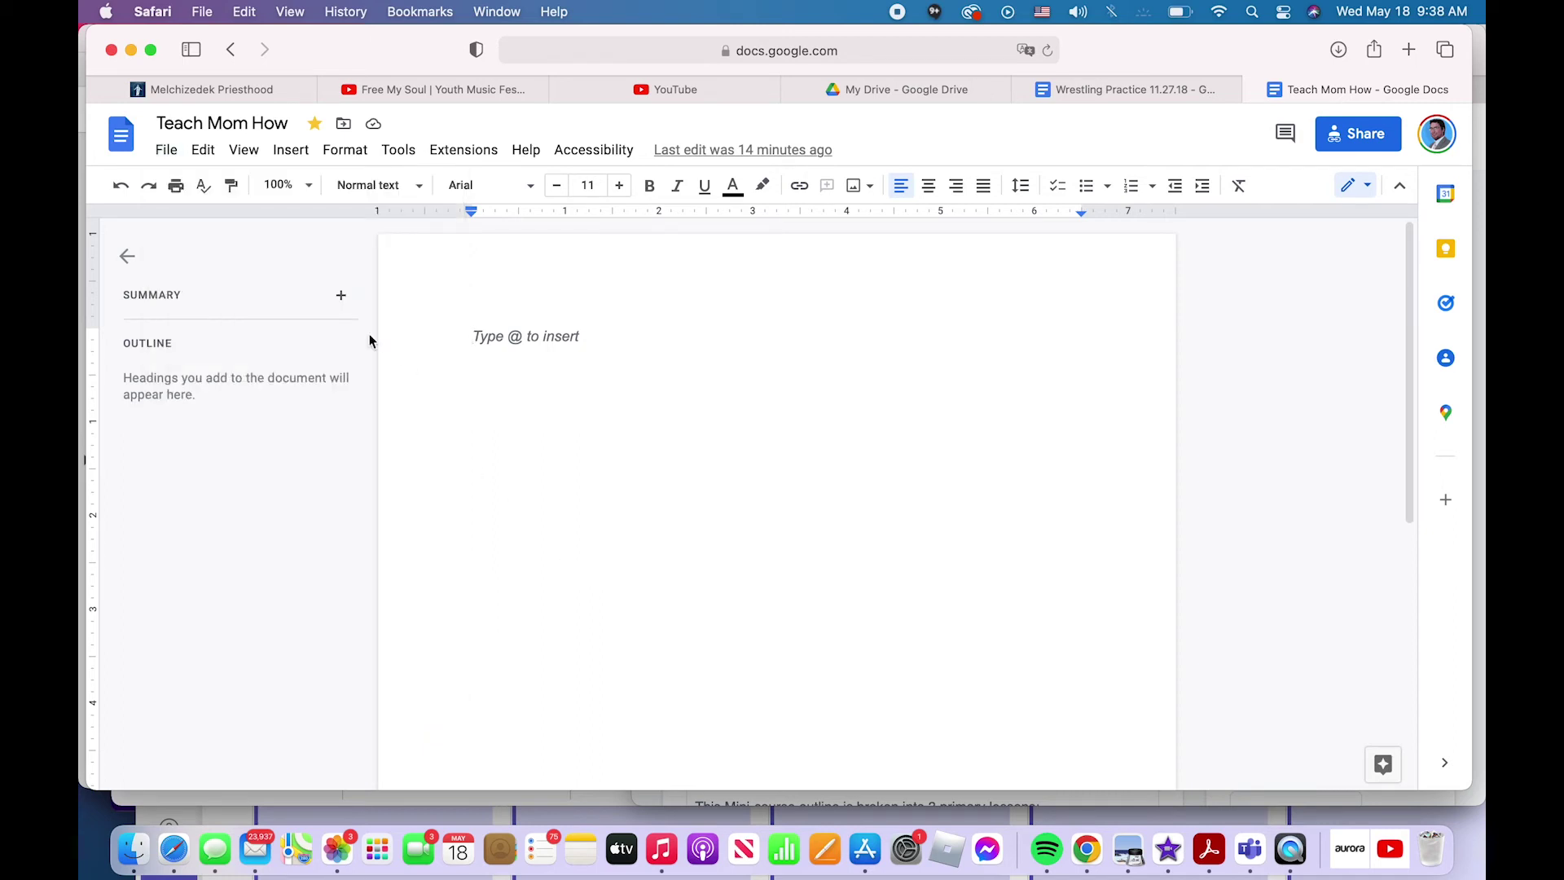
left_click(168, 151)
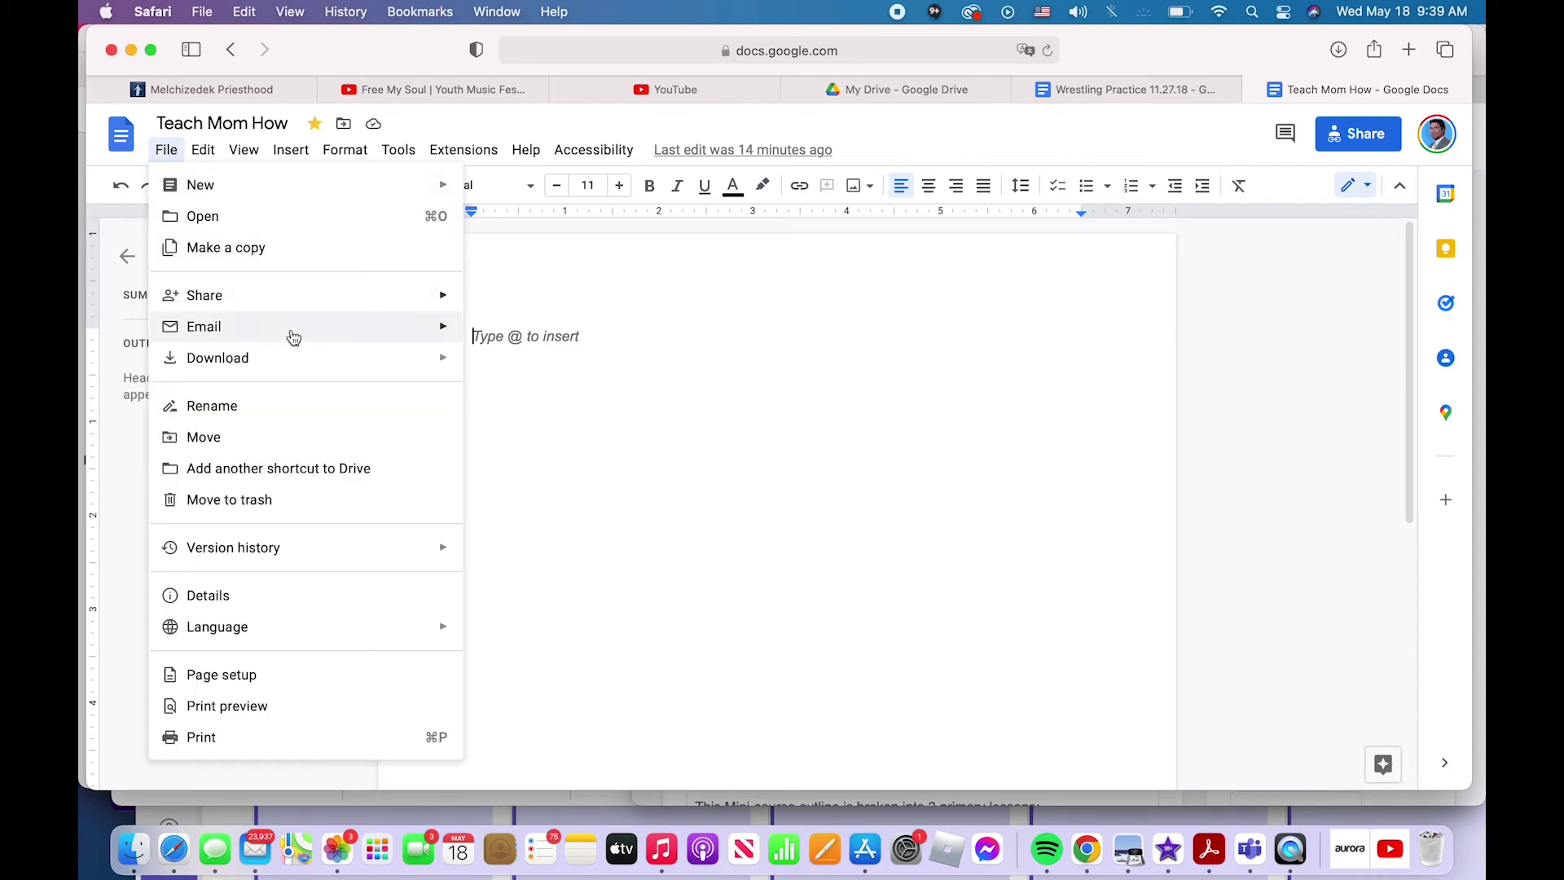
mouse_move(383, 359)
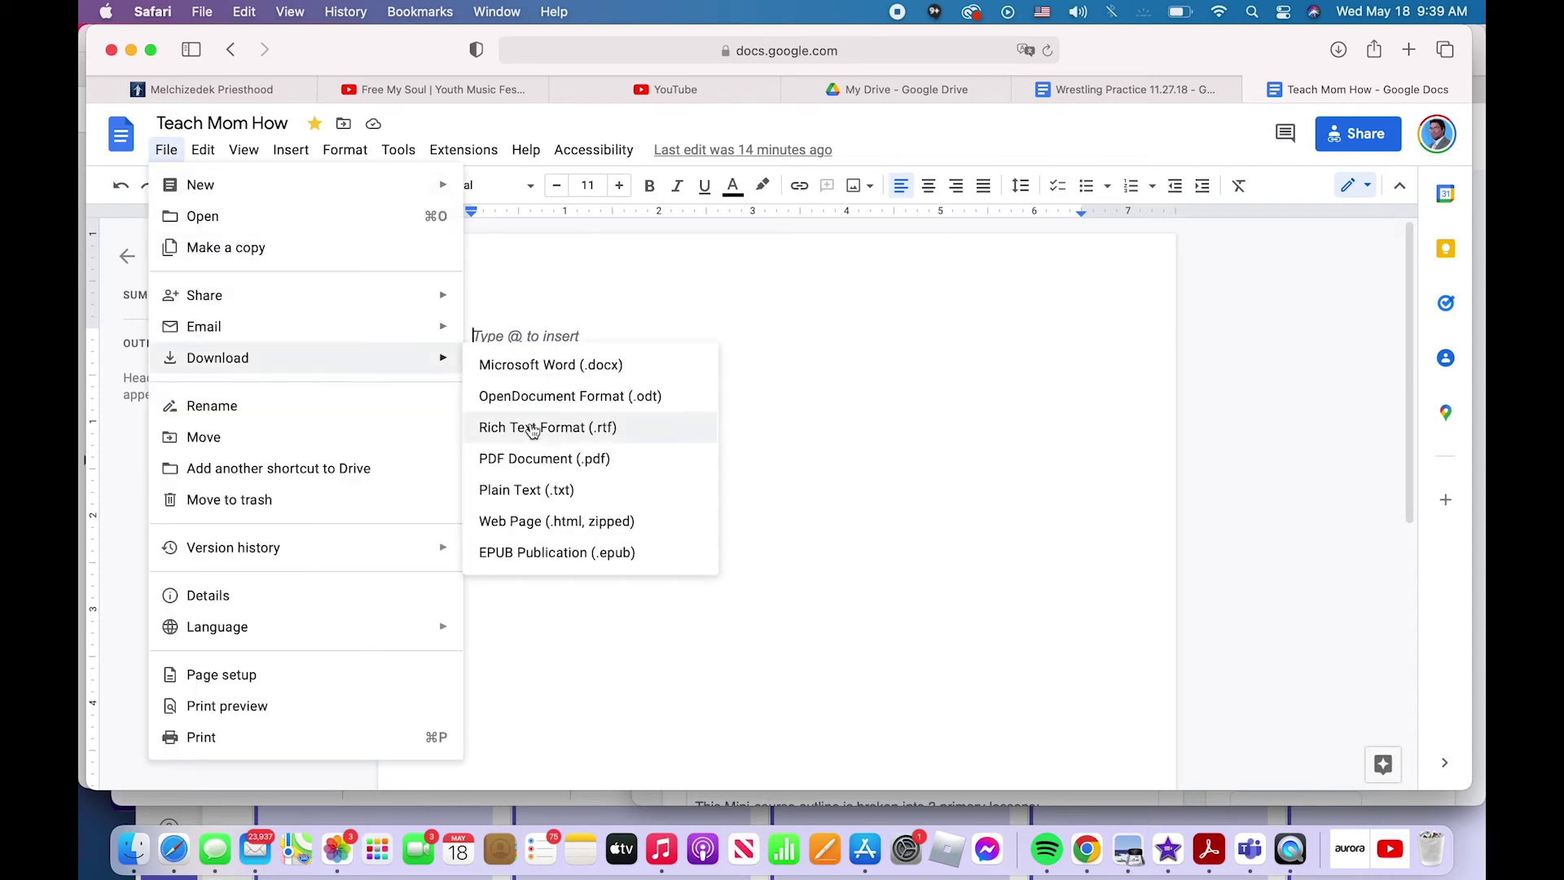
View the version history with its single May 18, 9:24 AM version, then resume editing.
left_click(629, 299)
left_click(166, 150)
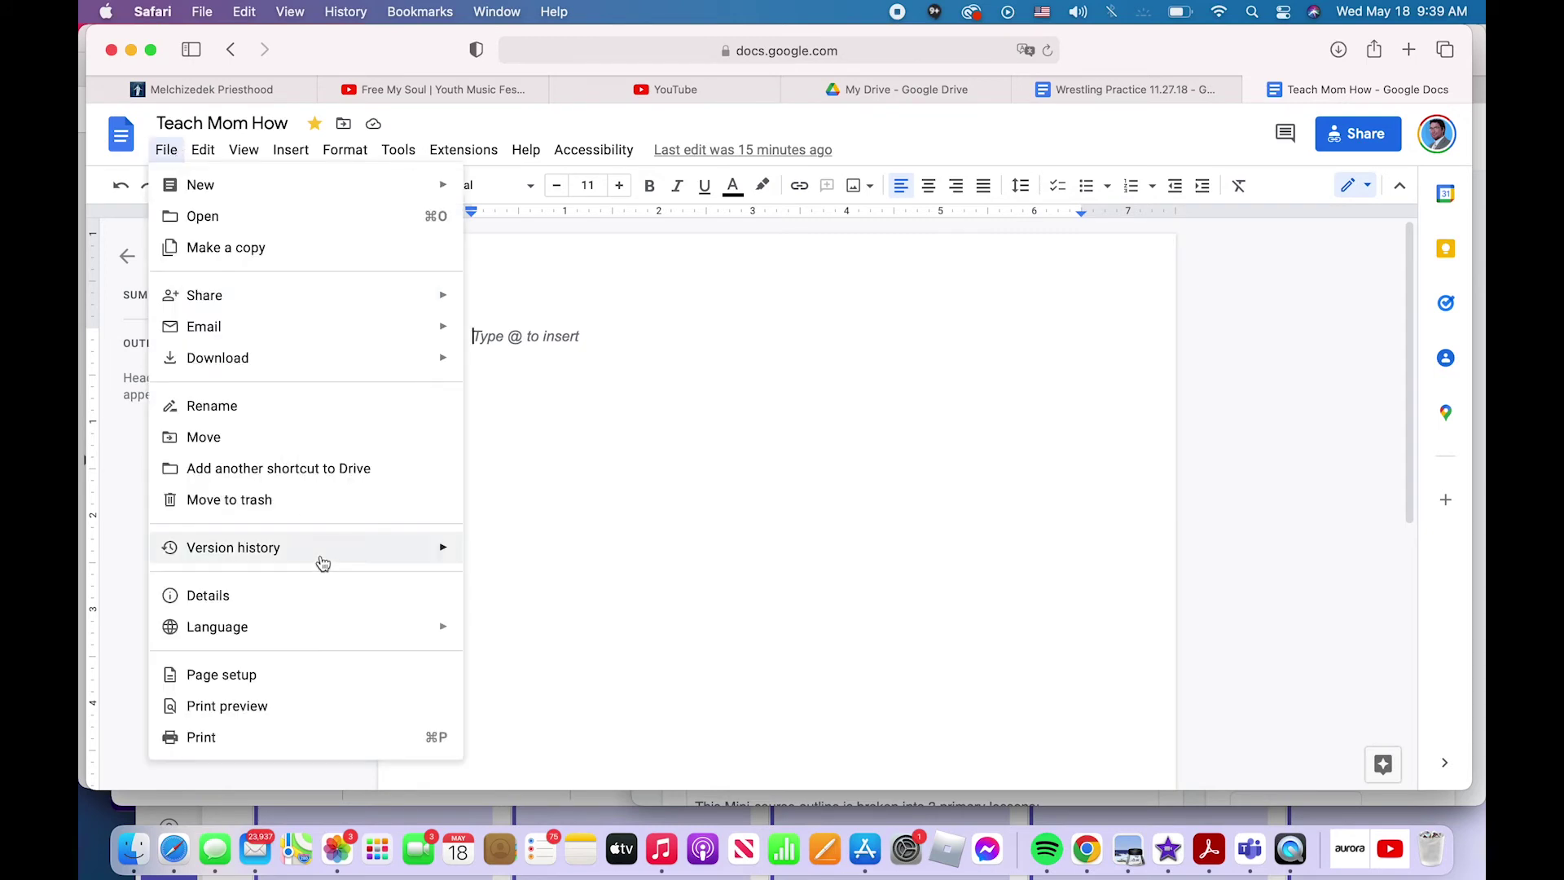
mouse_move(339, 564)
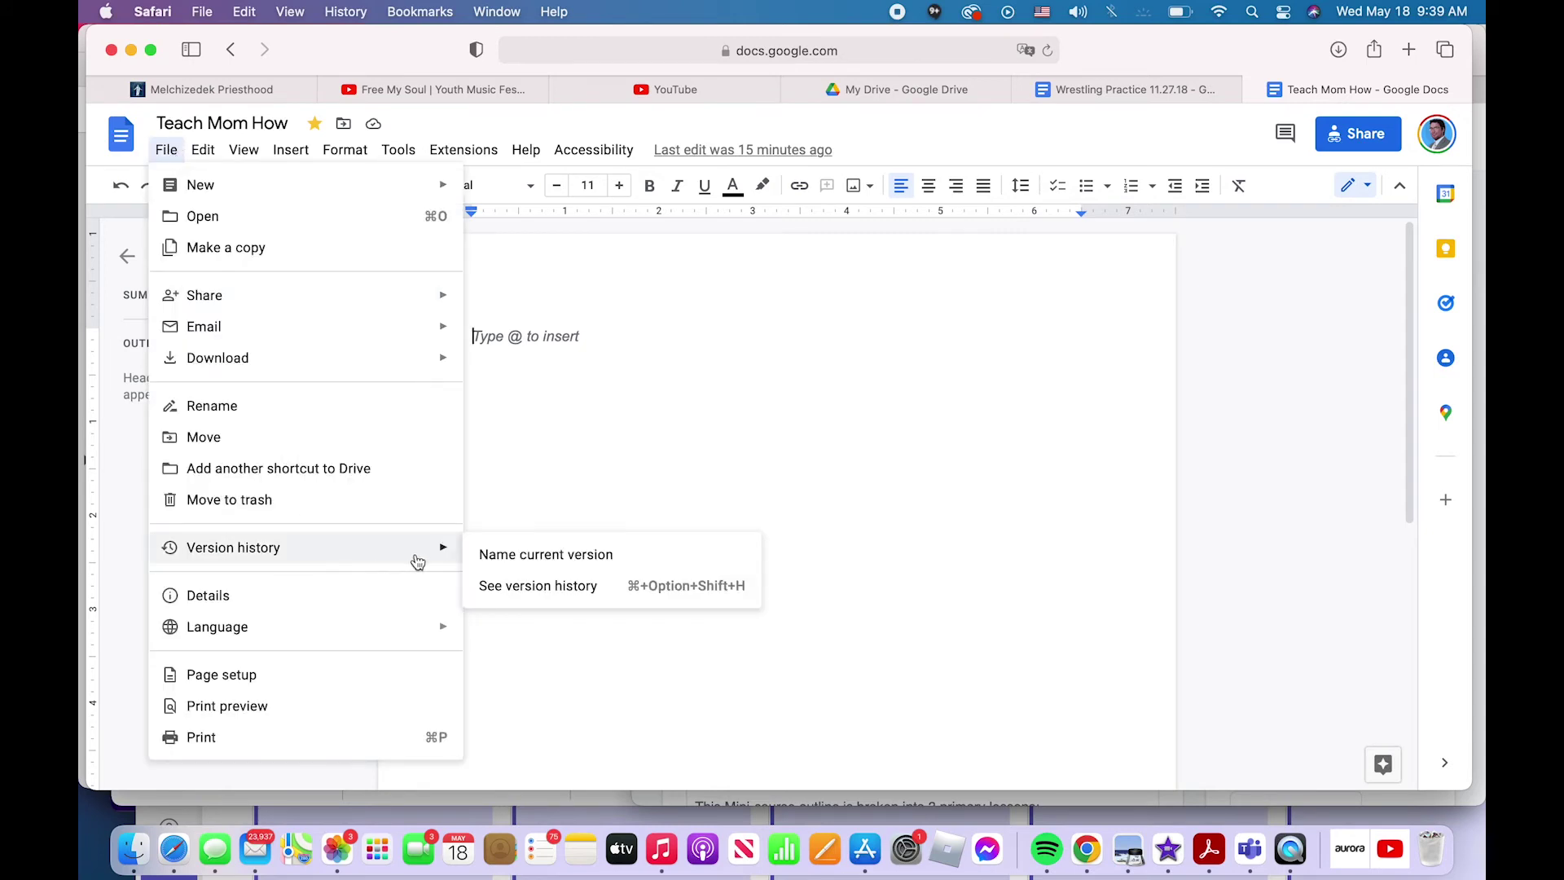
left_click(508, 590)
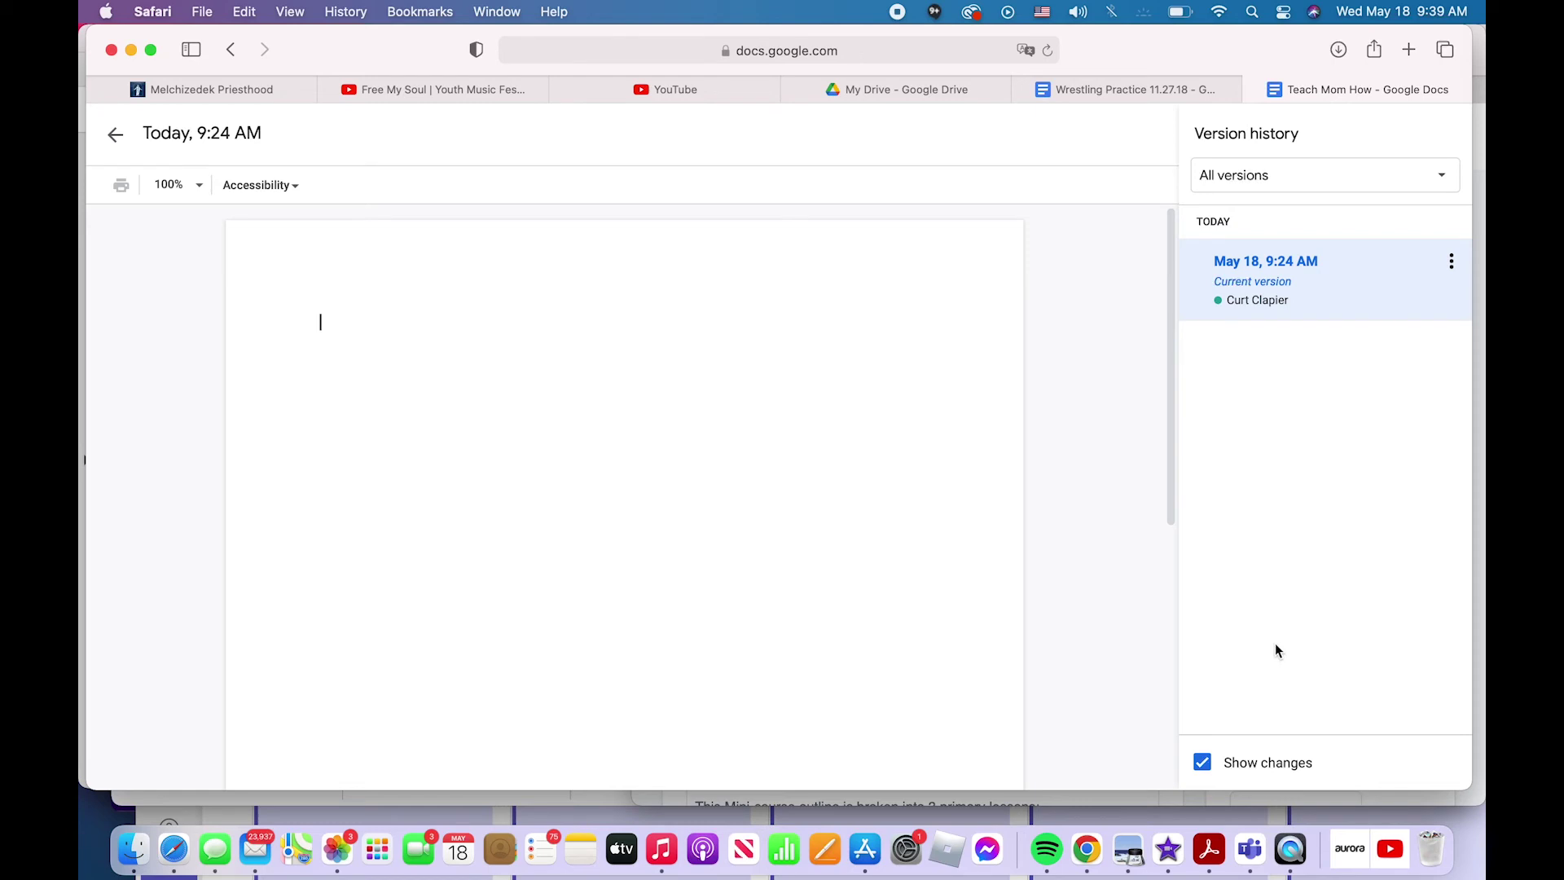
left_click(121, 139)
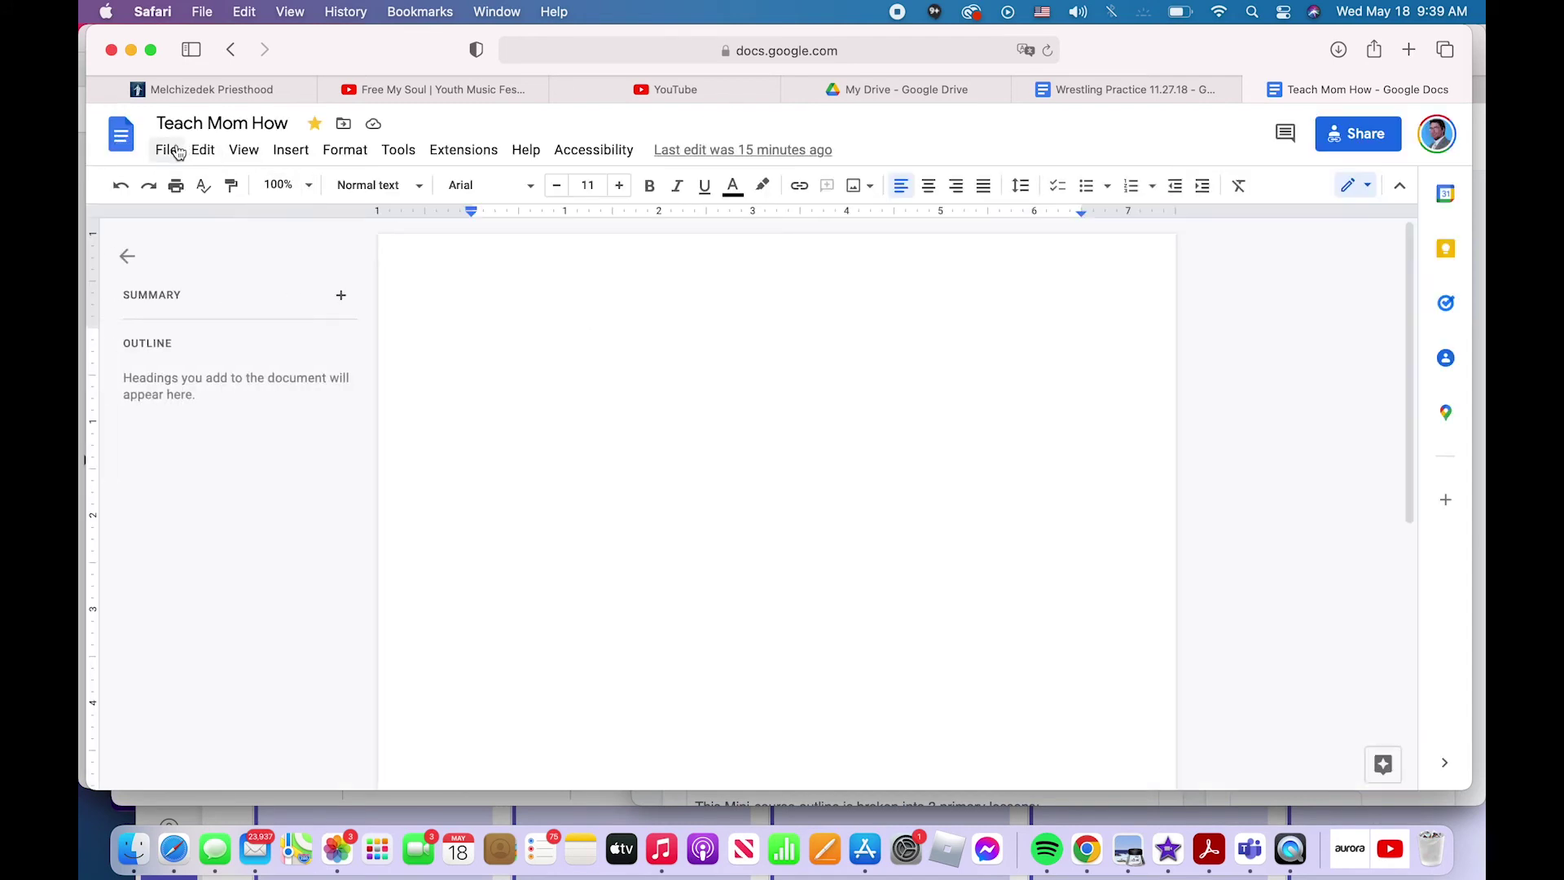
View the document's details, its location and dates, then close them.
left_click(168, 150)
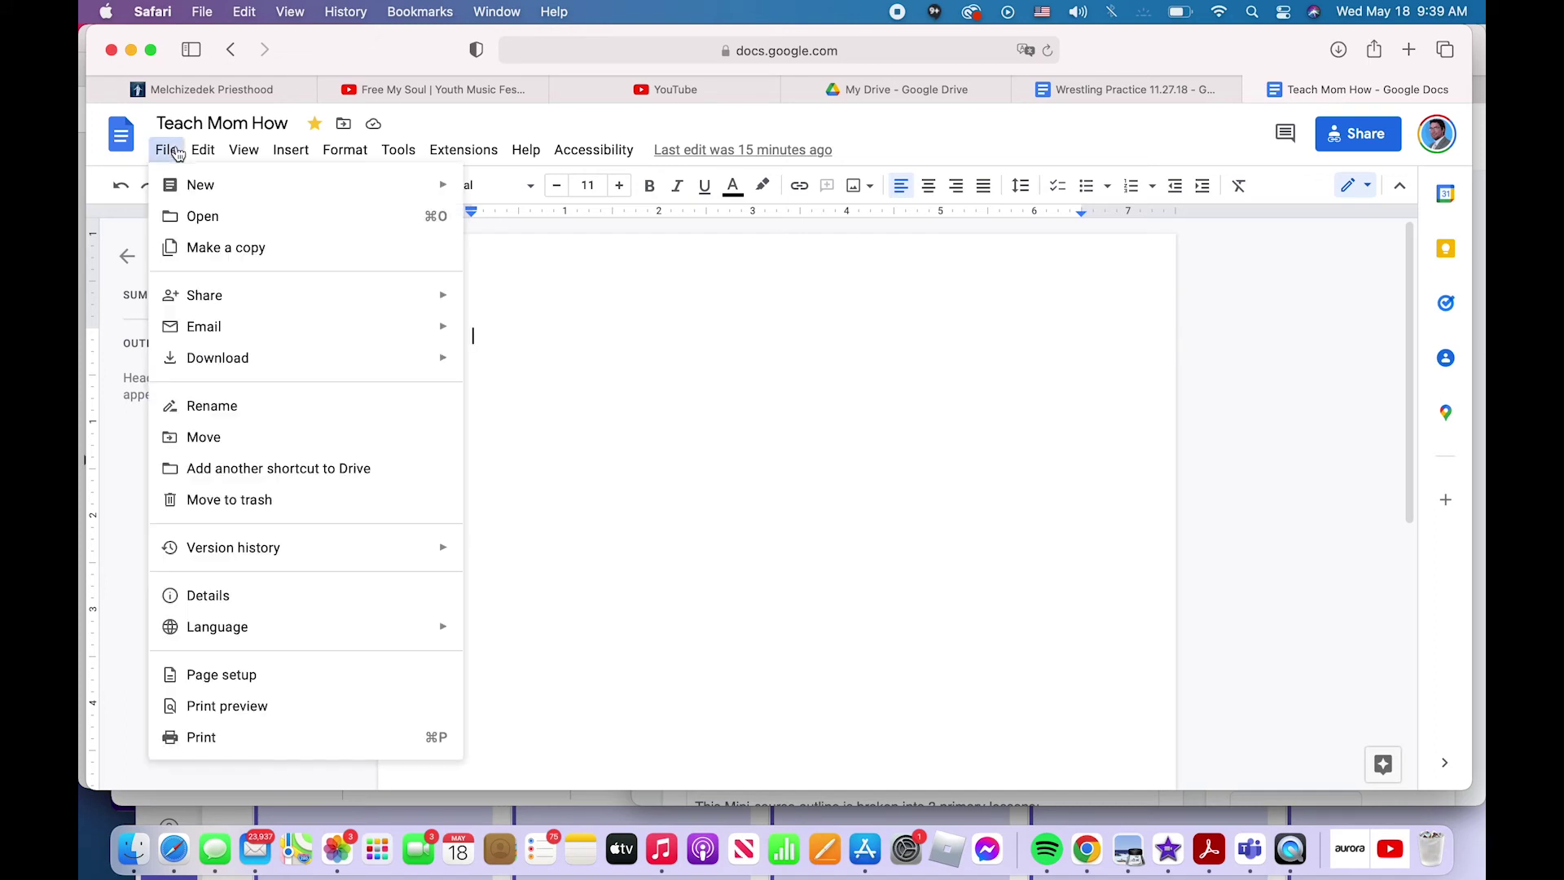
mouse_move(203, 150)
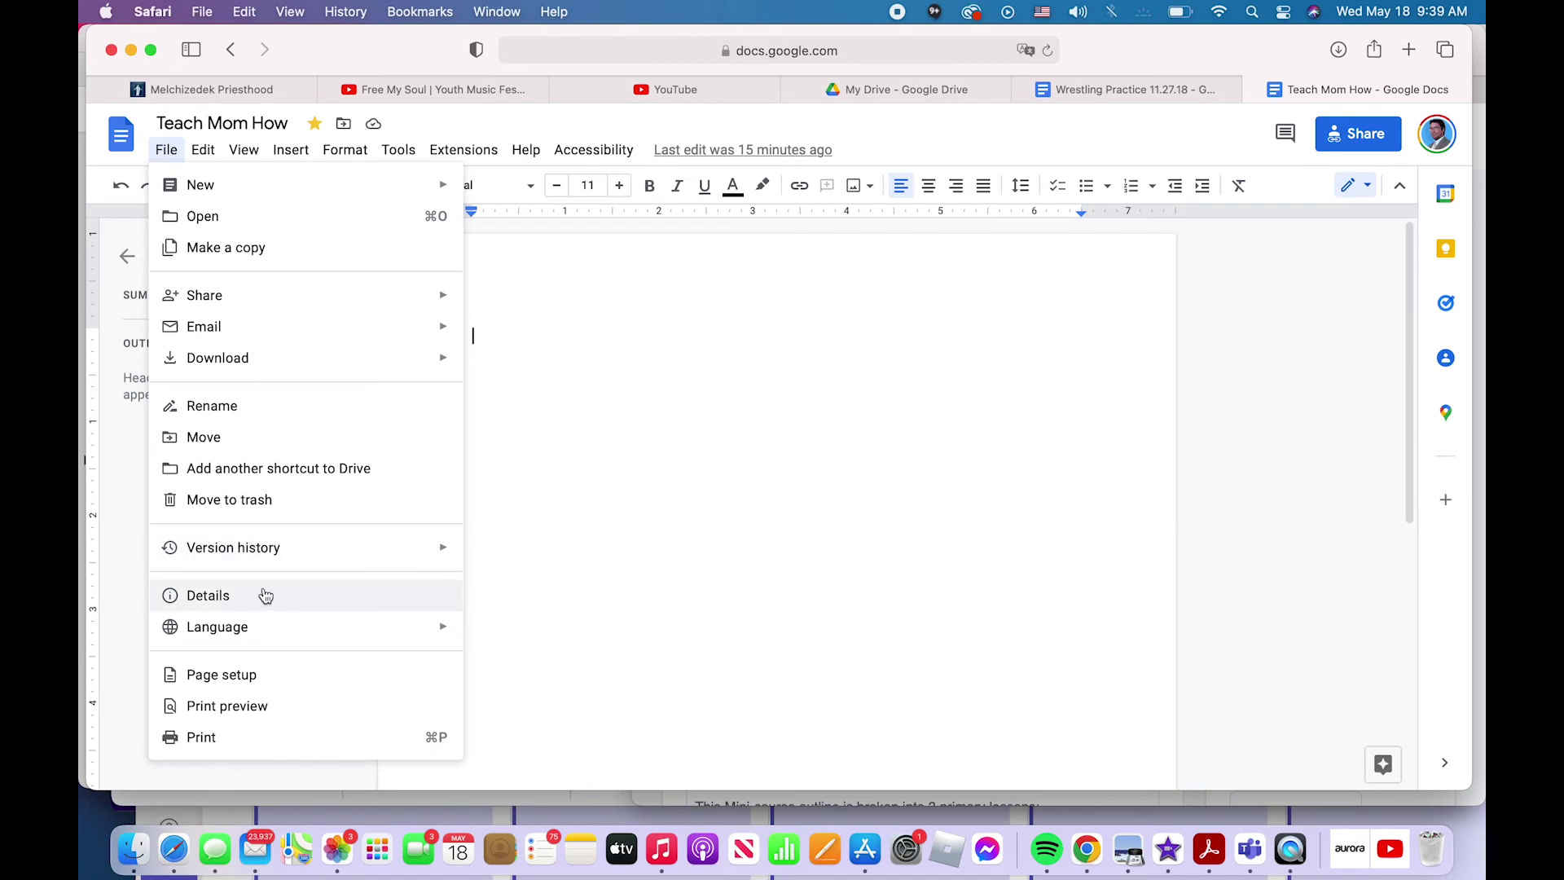
left_click(213, 596)
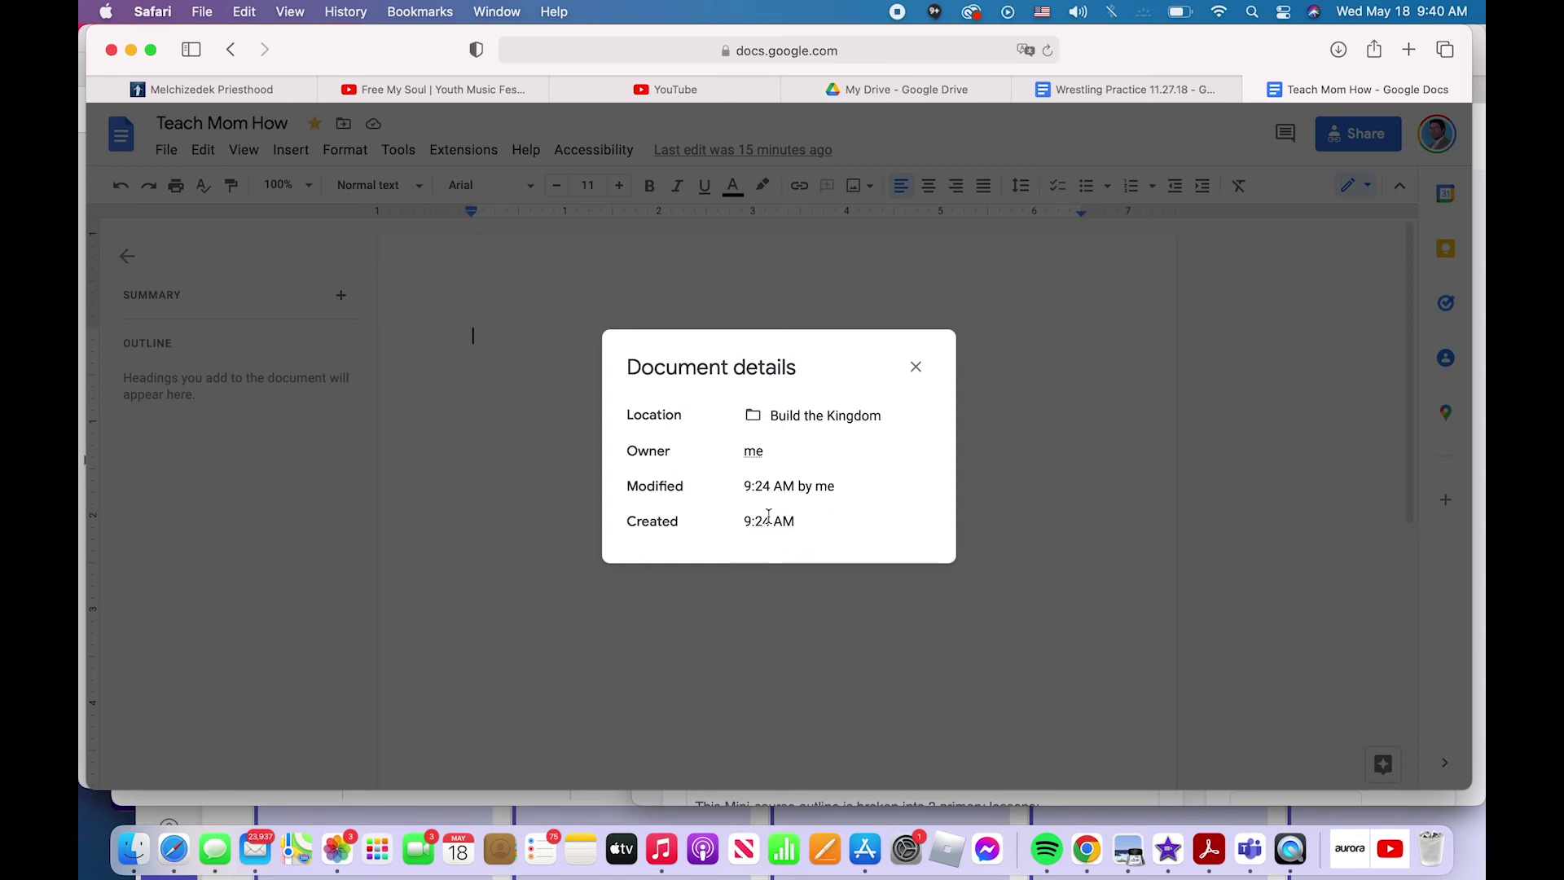
left_click(918, 367)
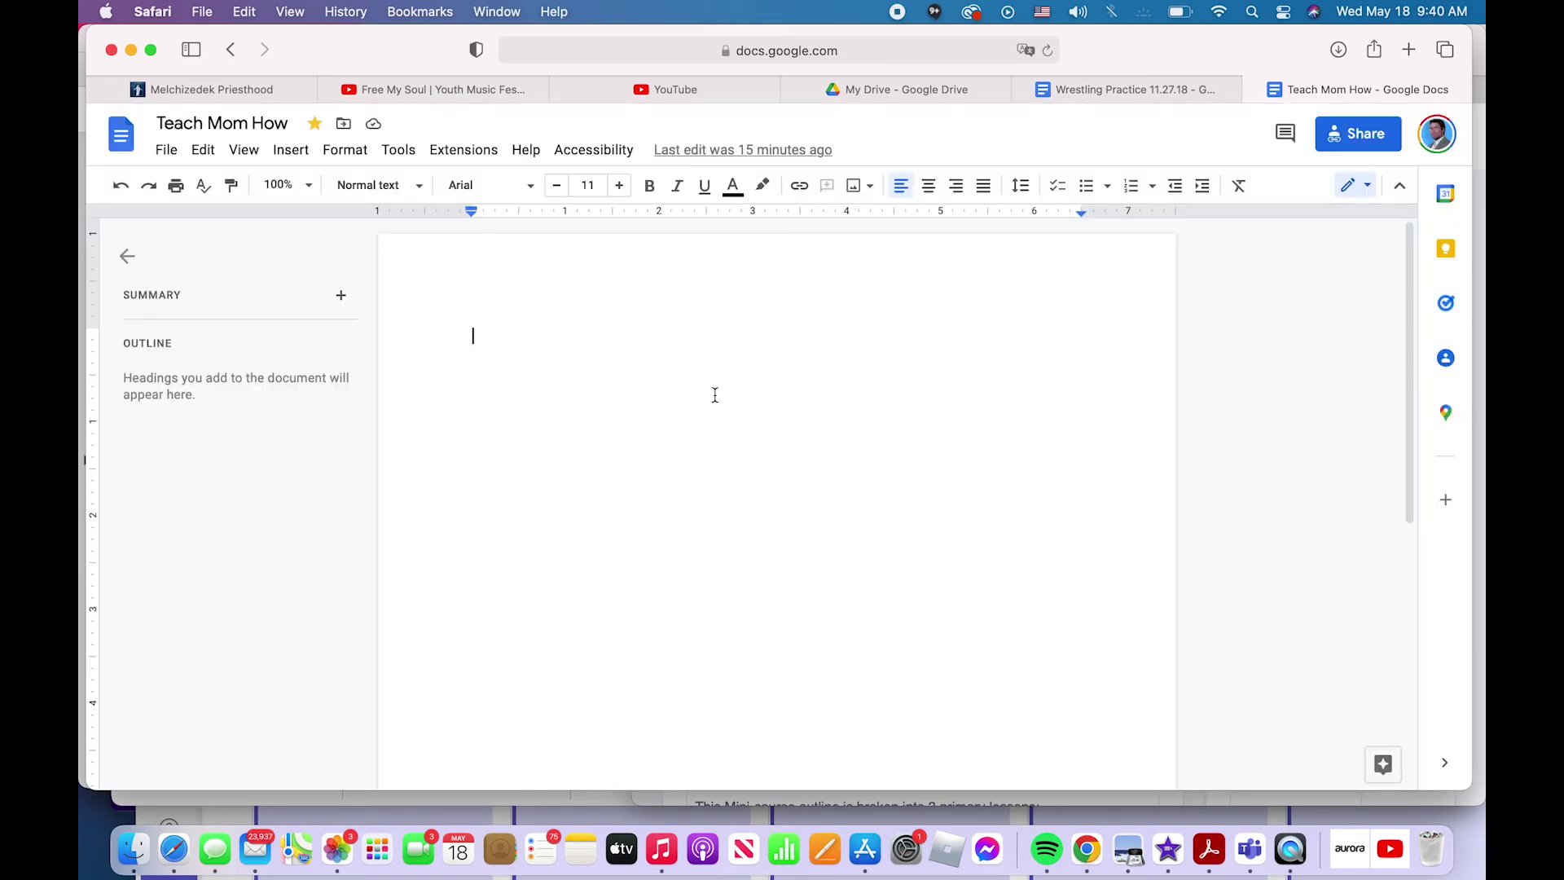
Choose Español from the File menu's Language list.
left_click(170, 150)
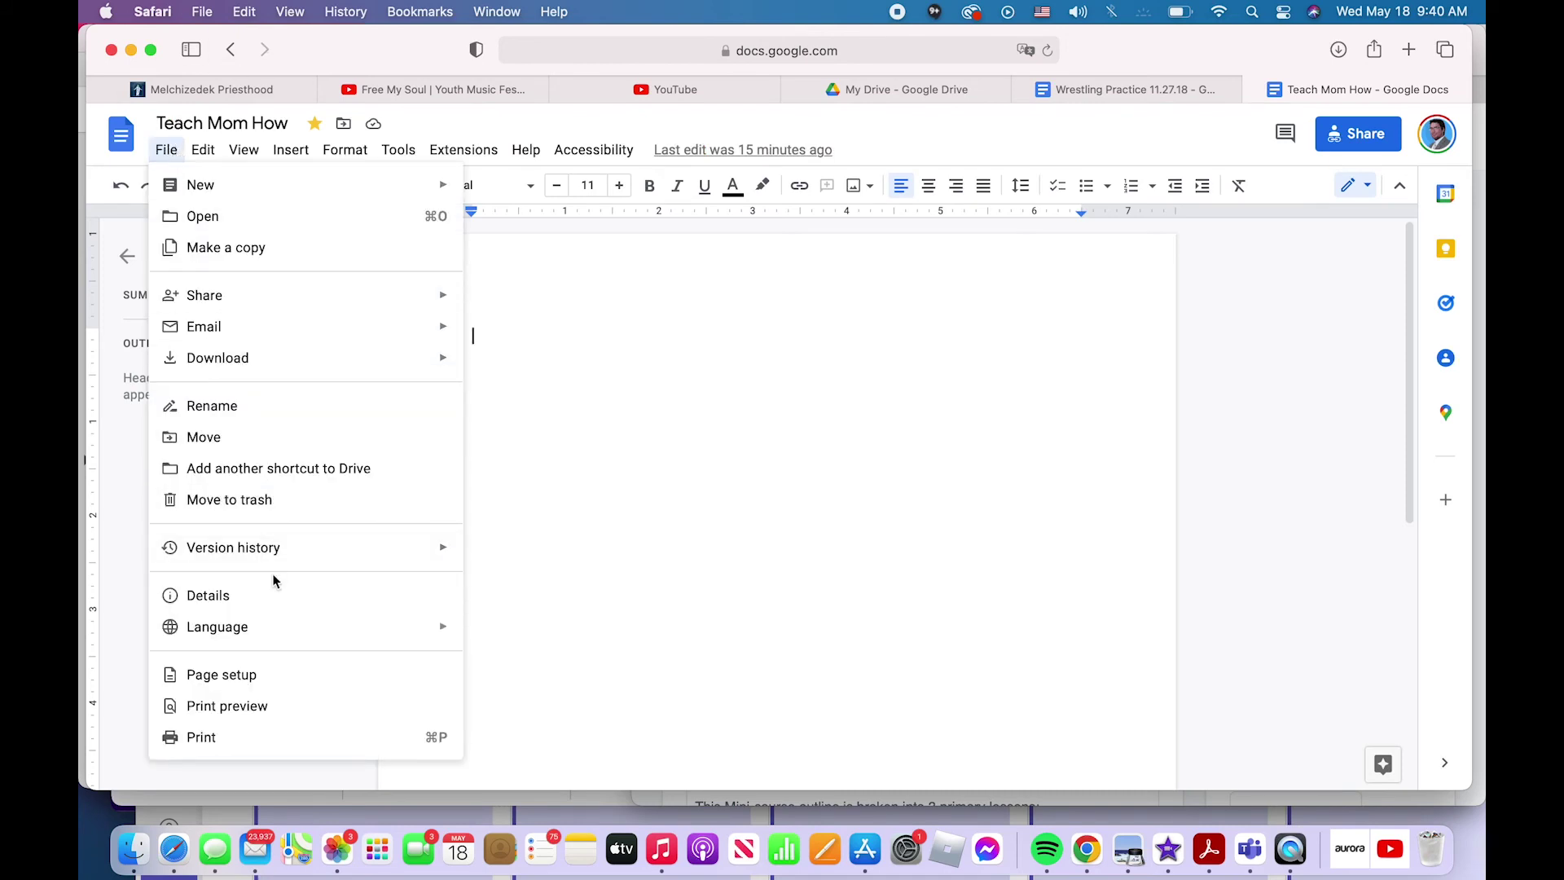
mouse_move(276, 637)
key("super+shift+backslash")
left_click(522, 463)
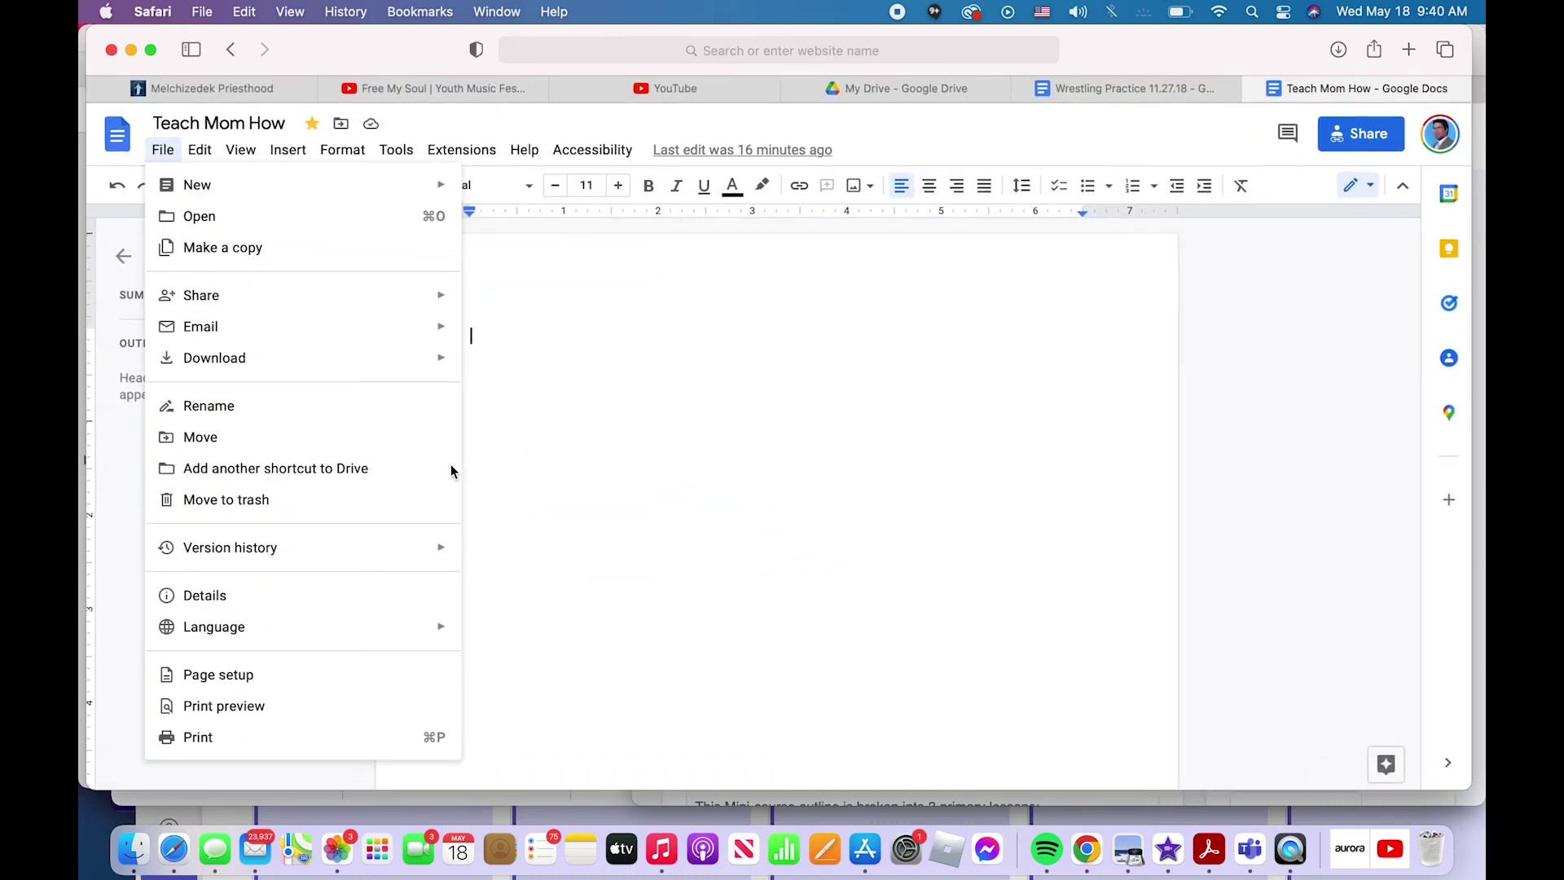
left_click(167, 150)
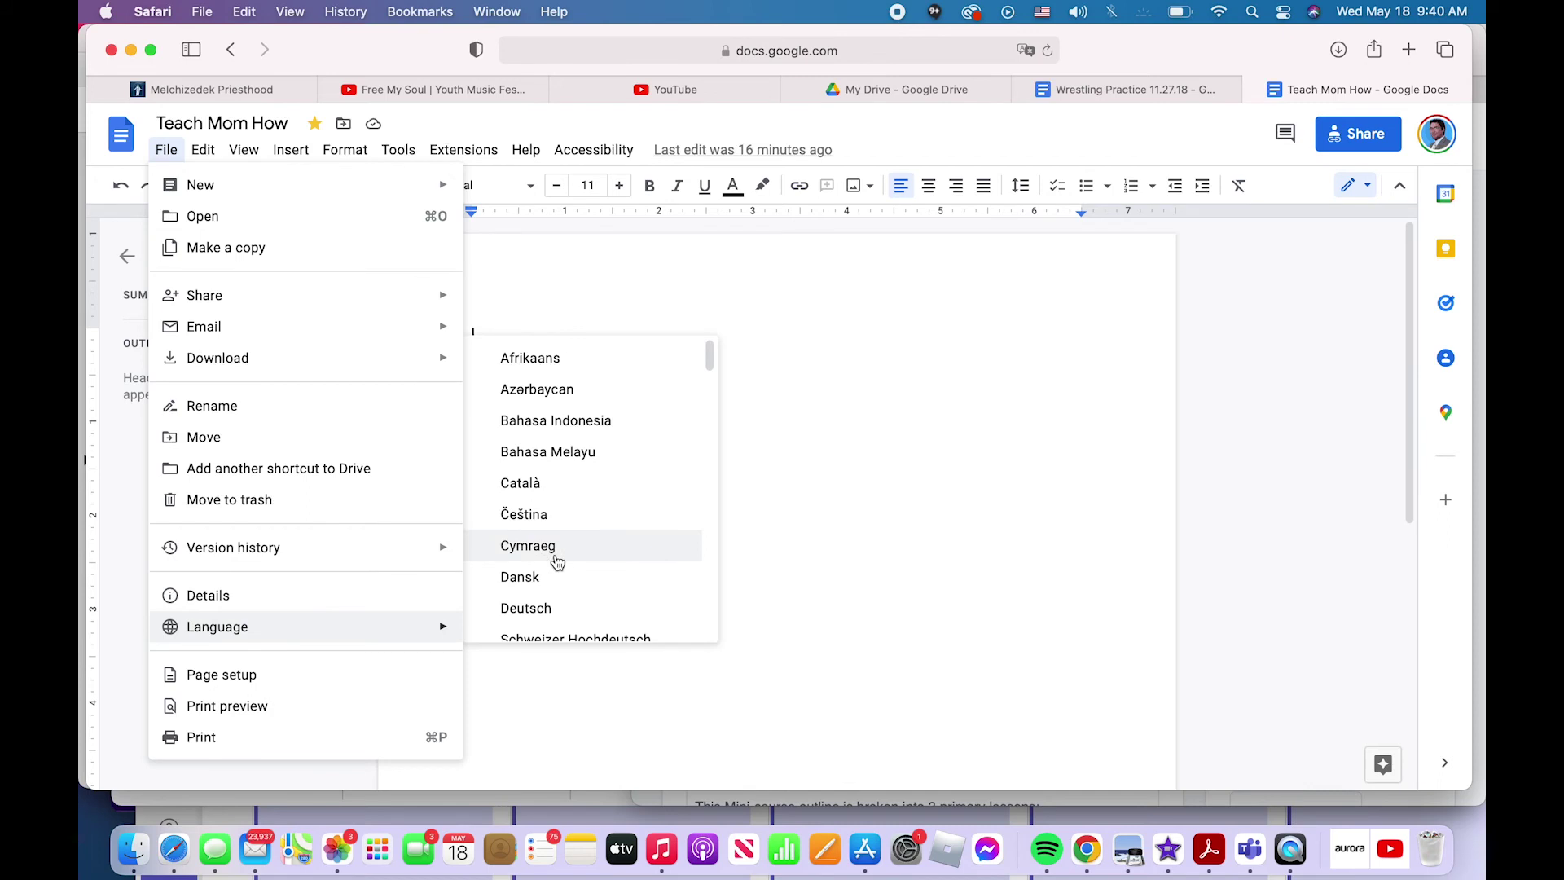
scroll(559, 560, "down", 5)
scroll(559, 560, "up", 1)
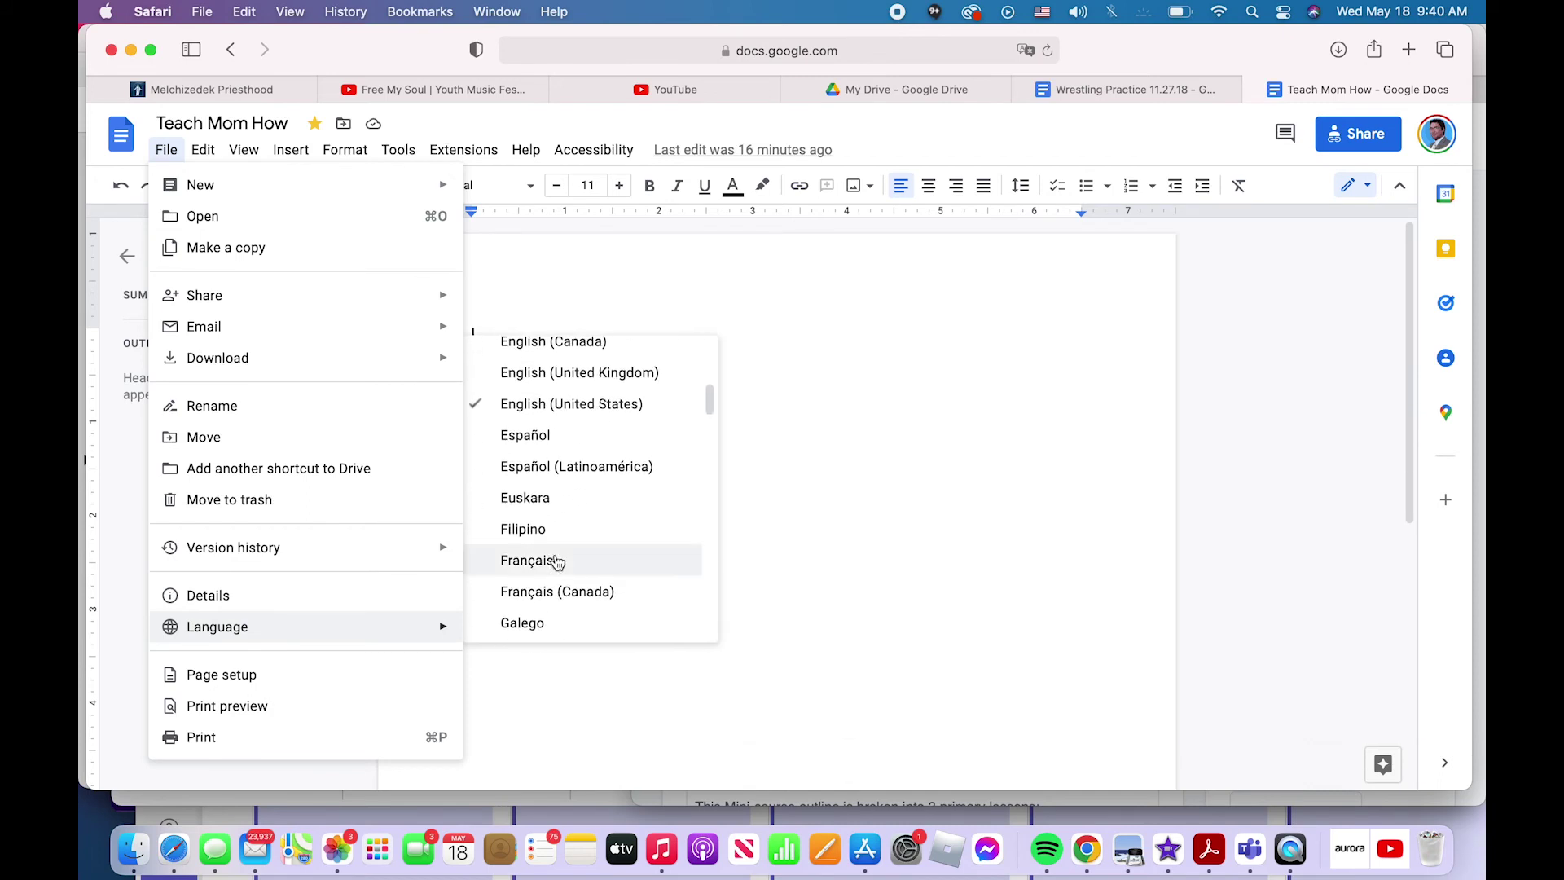
left_click(558, 438)
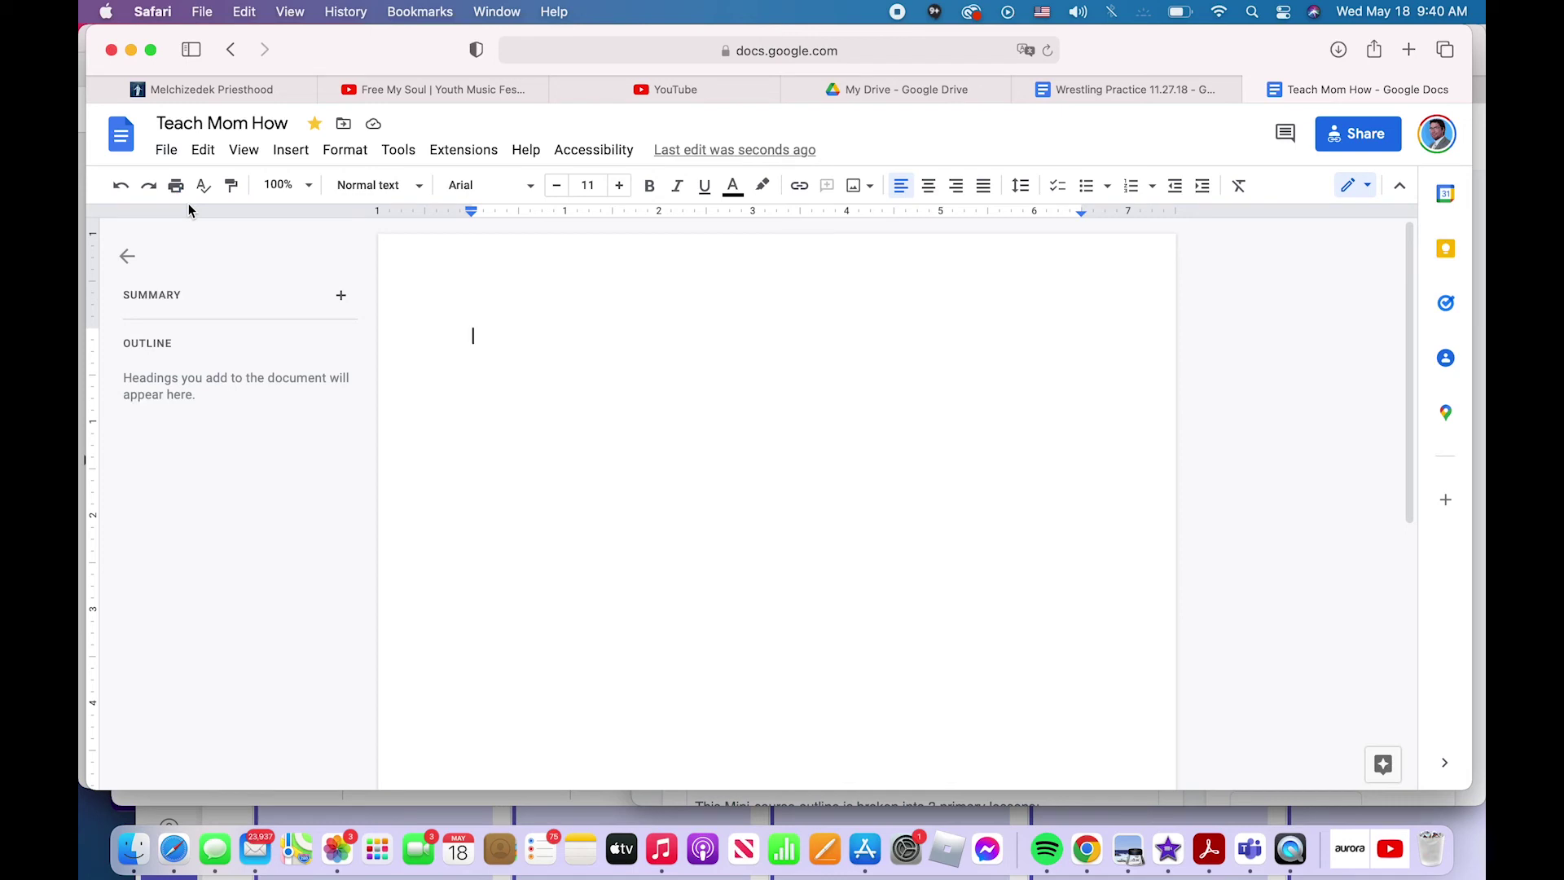
Apply a red page colour in Page setup, keeping portrait orientation.
left_click(168, 152)
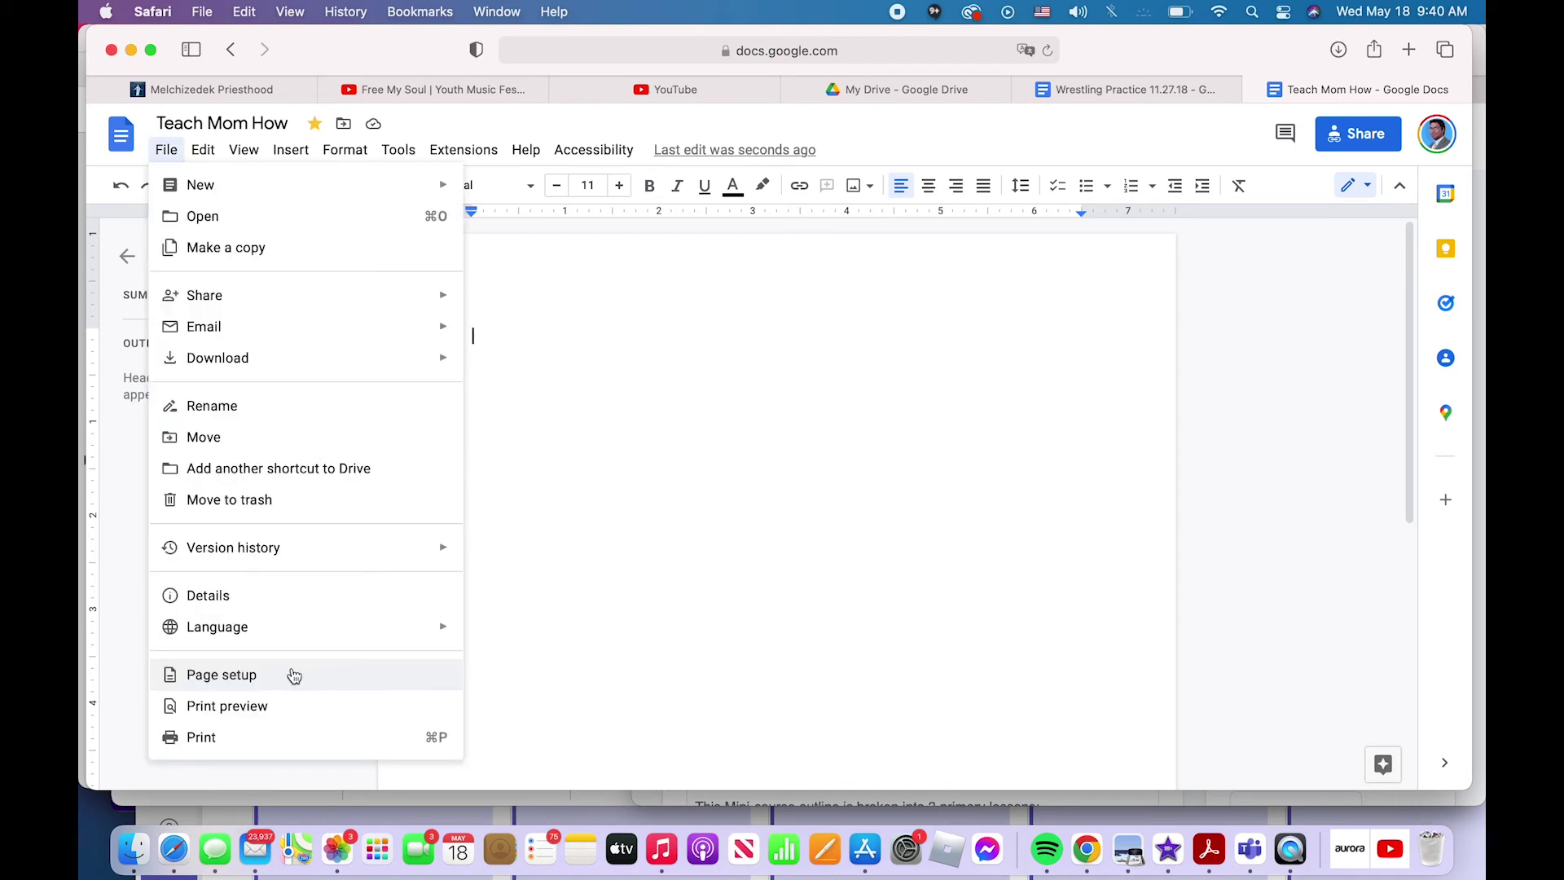
left_click(293, 675)
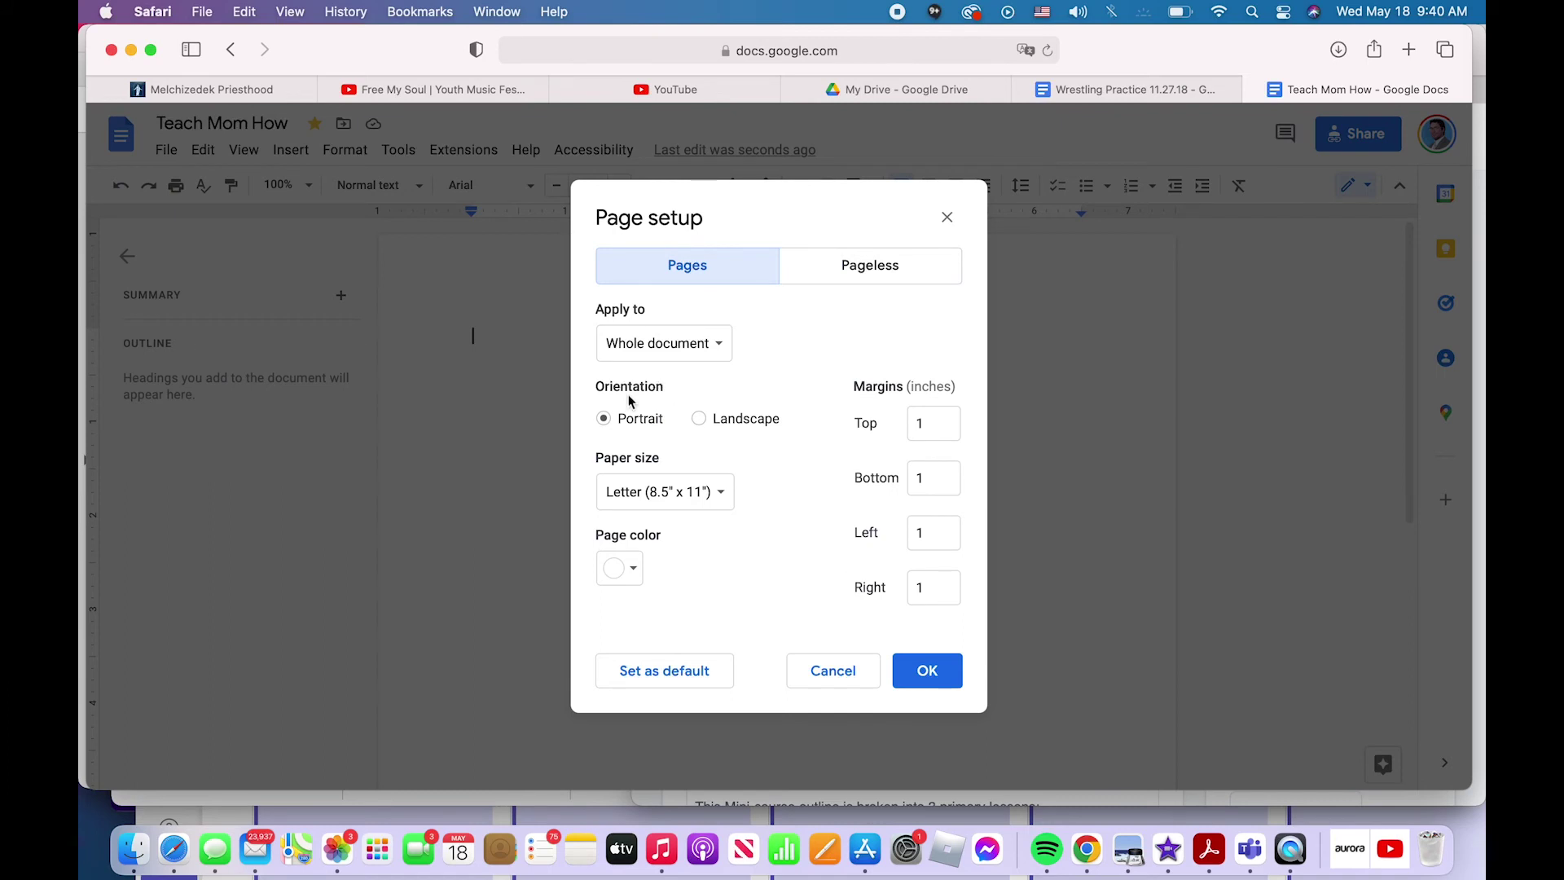
left_click(701, 420)
left_click(605, 417)
left_click(635, 570)
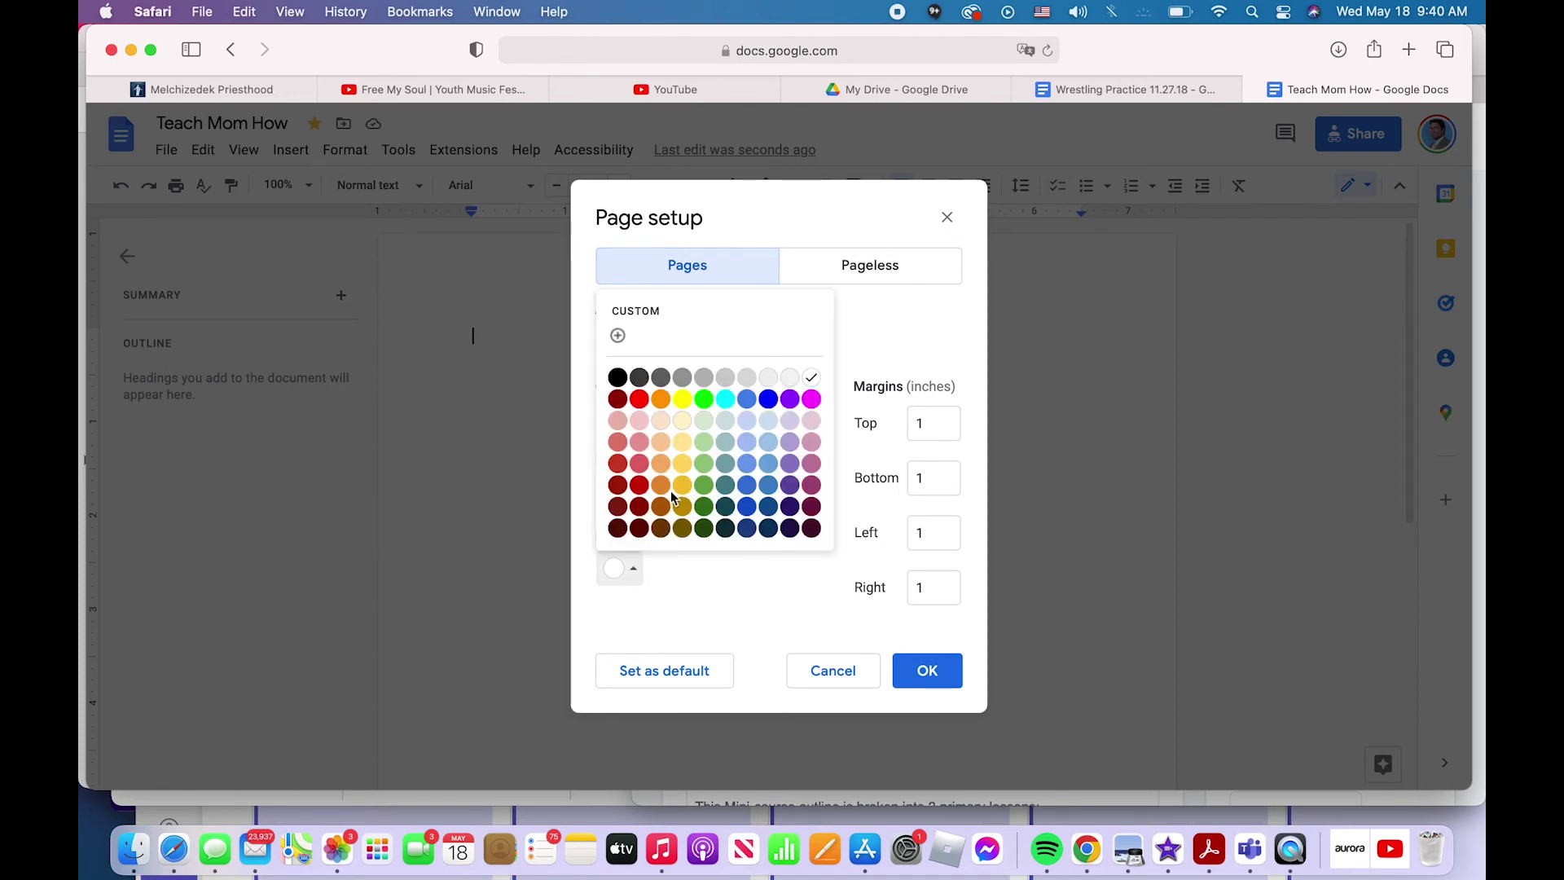
left_click(640, 486)
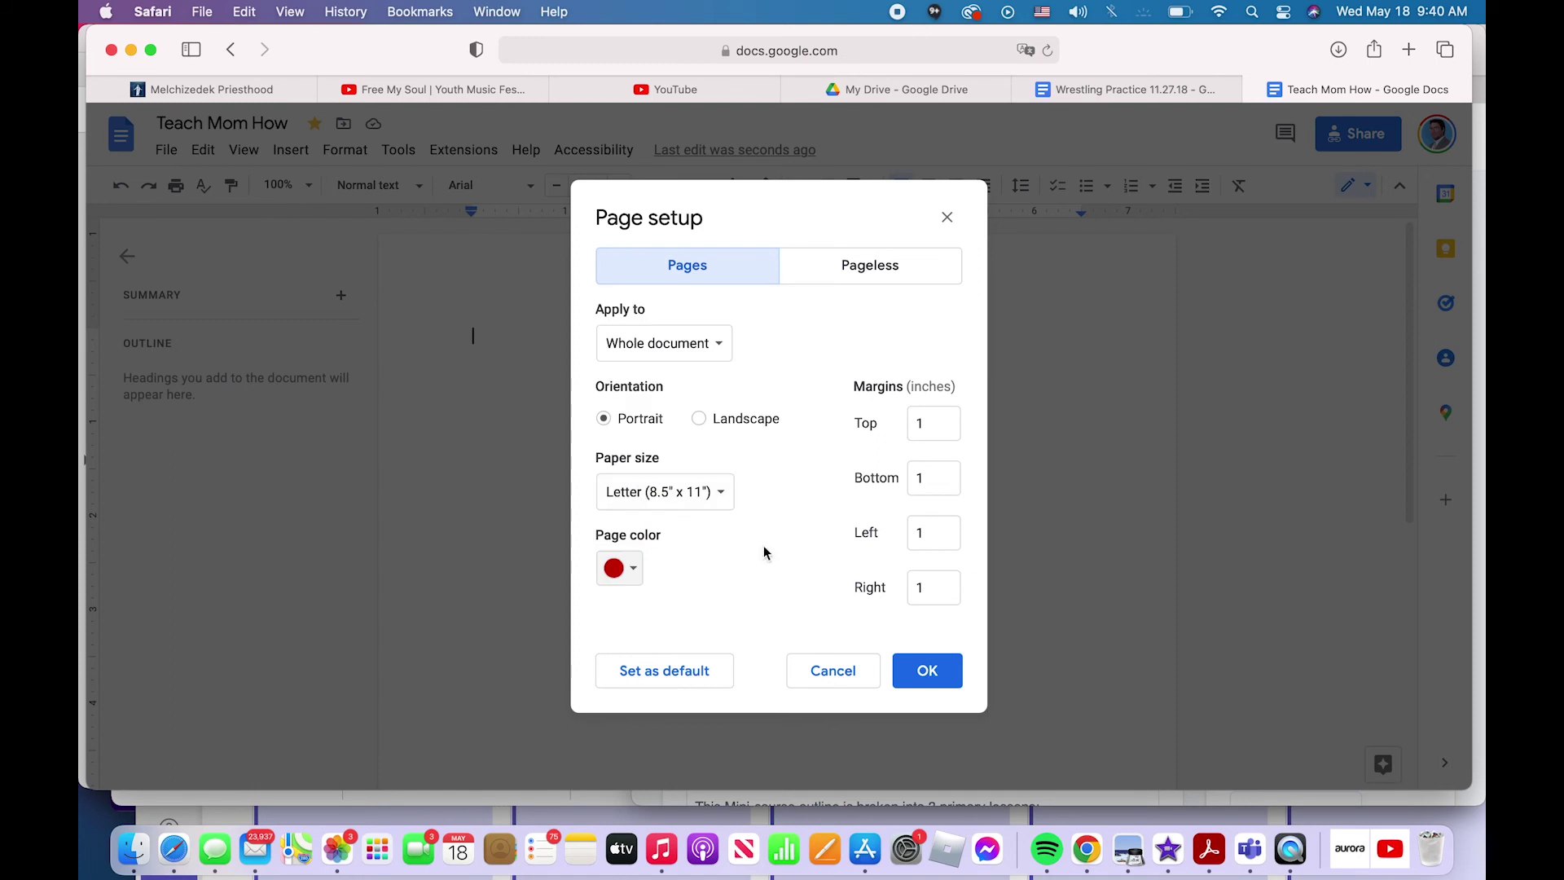
left_click(931, 673)
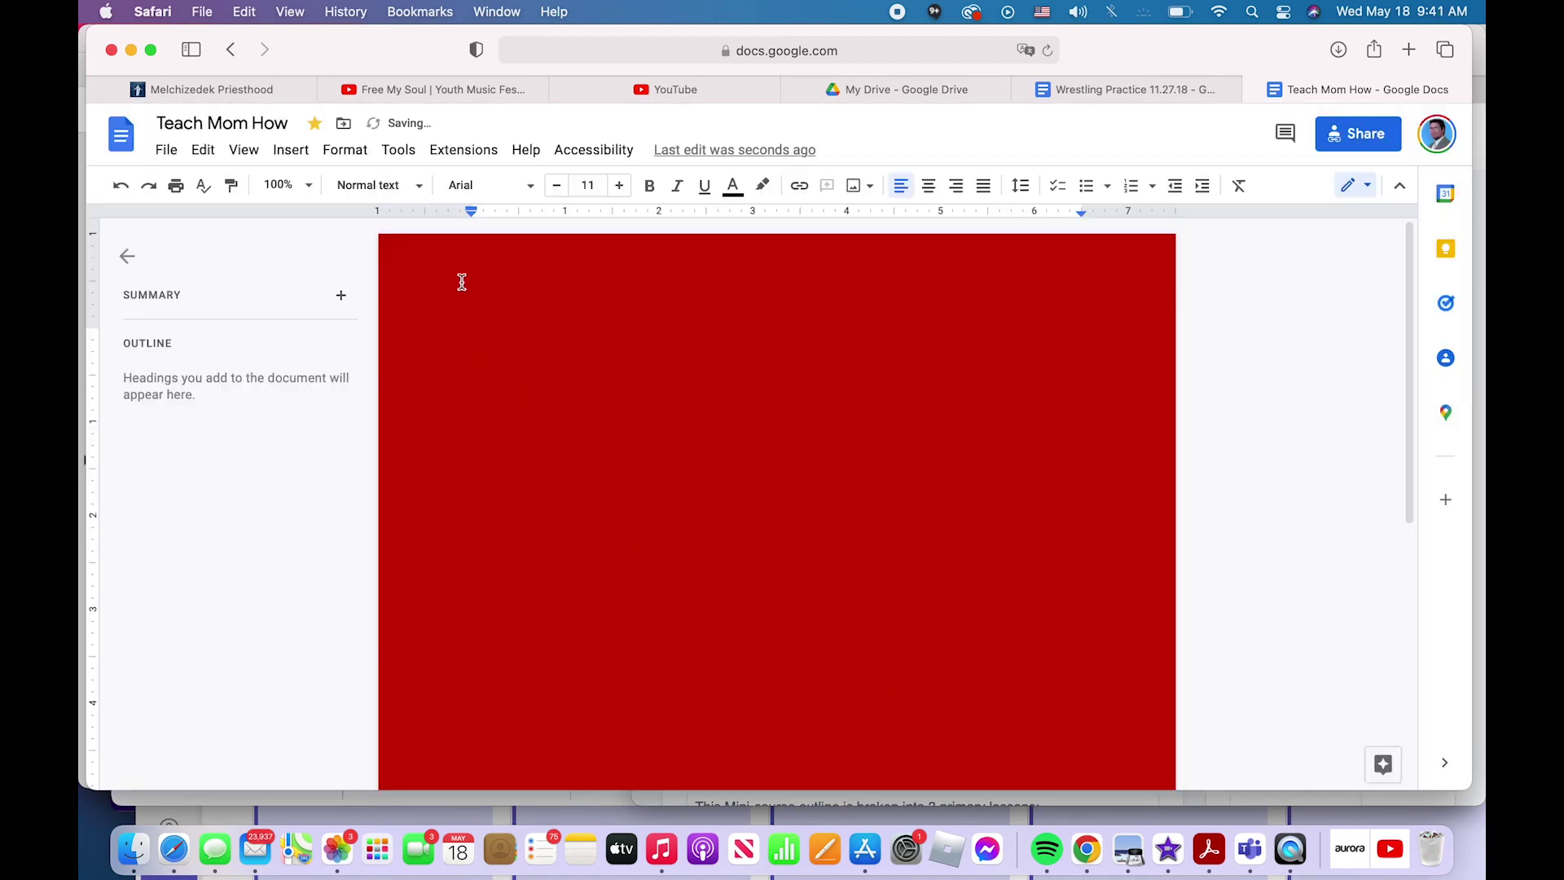
Reopen Page setup to look at white and the Pageless format, then close keeping red.
left_click(173, 153)
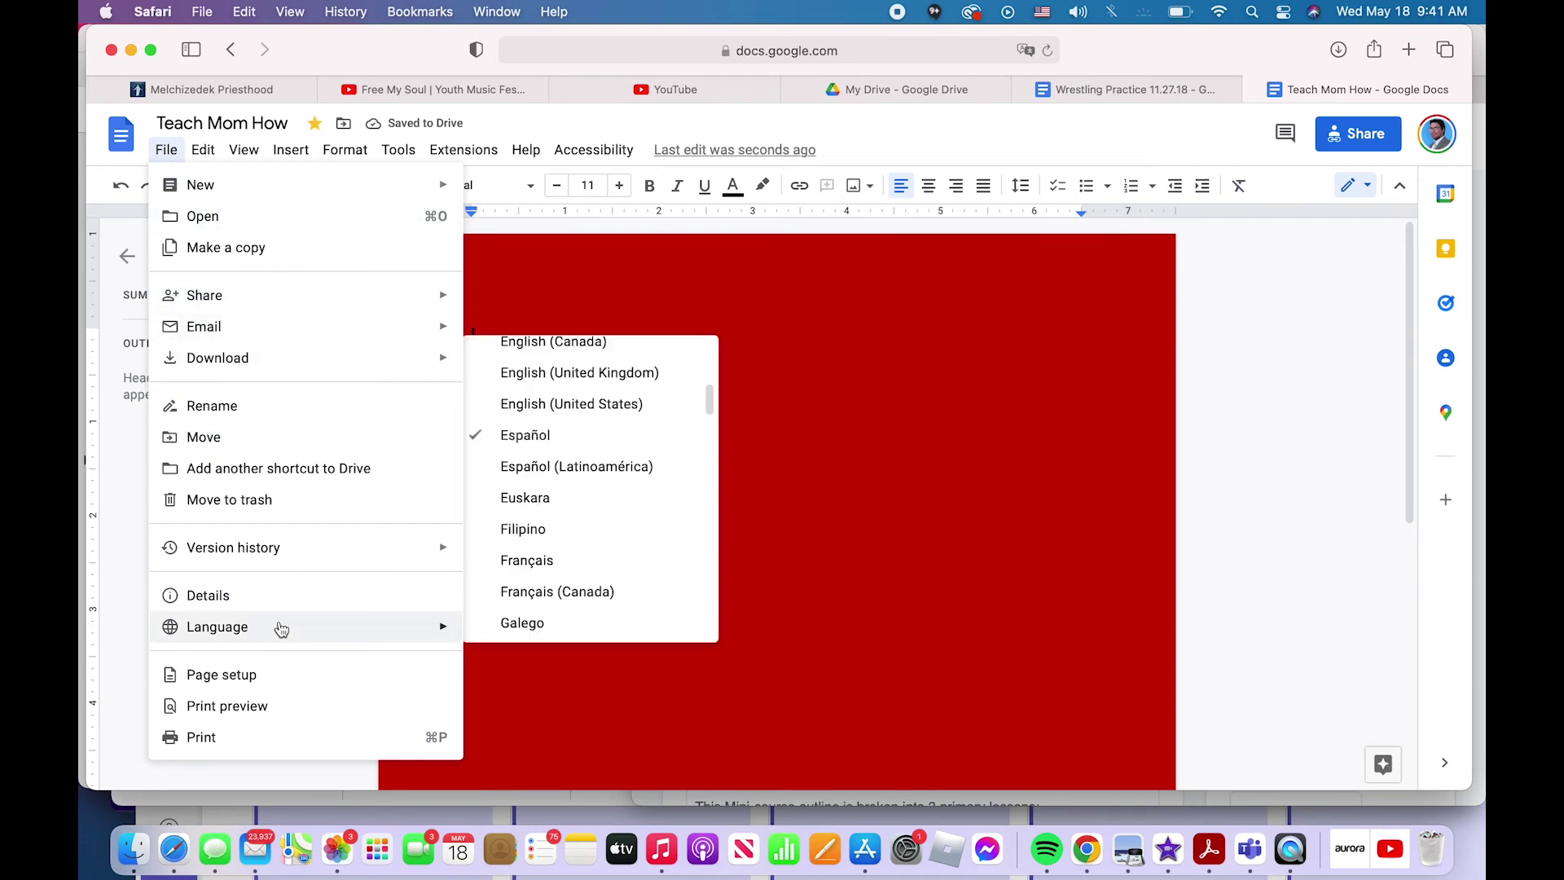
left_click(282, 675)
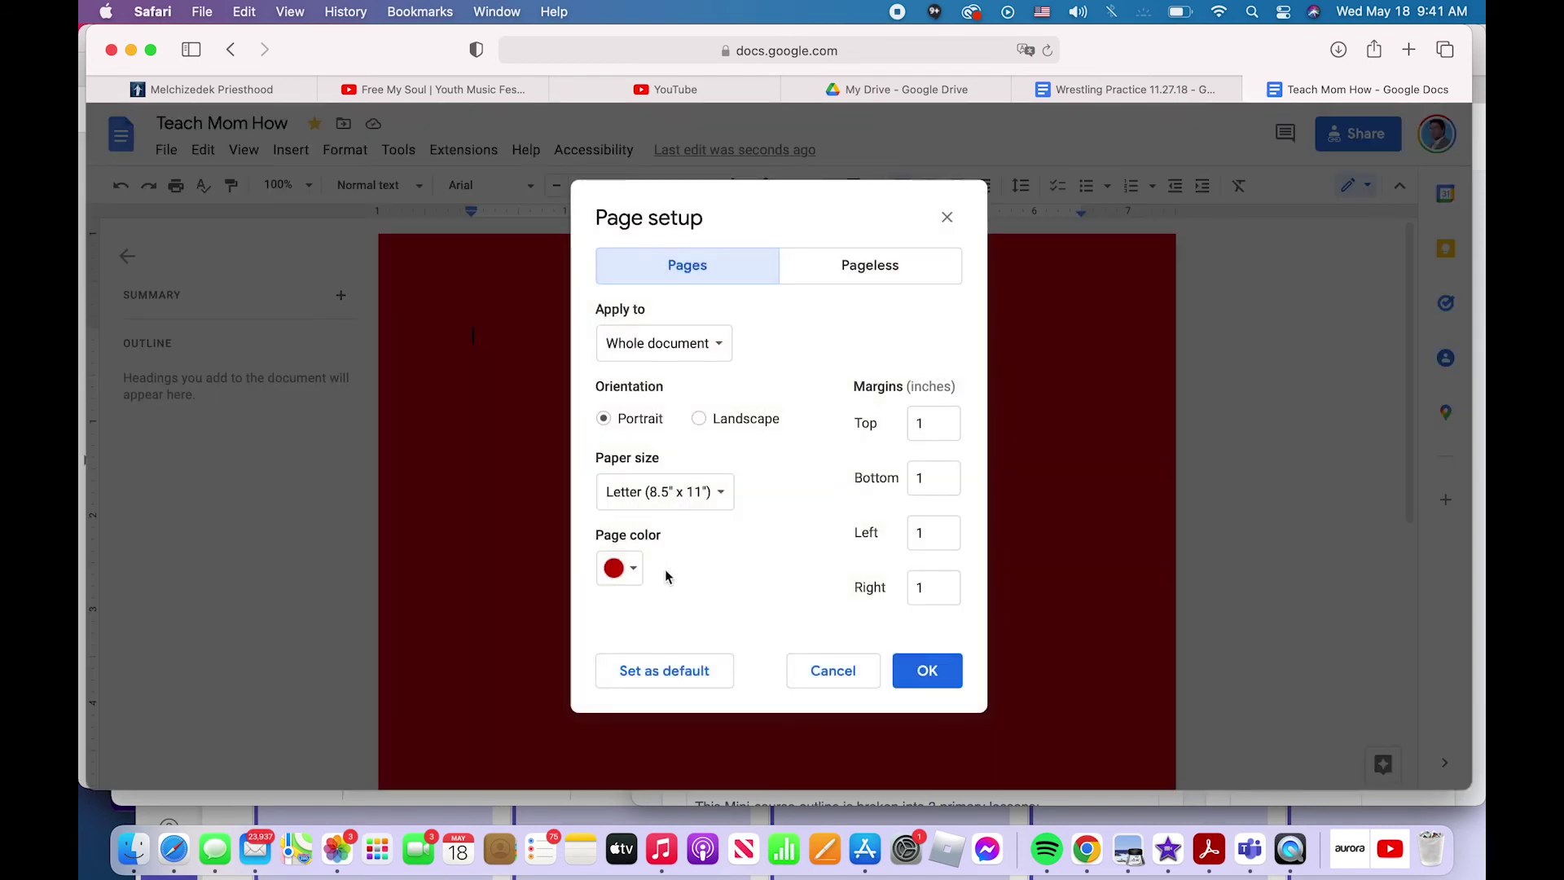
left_click(635, 568)
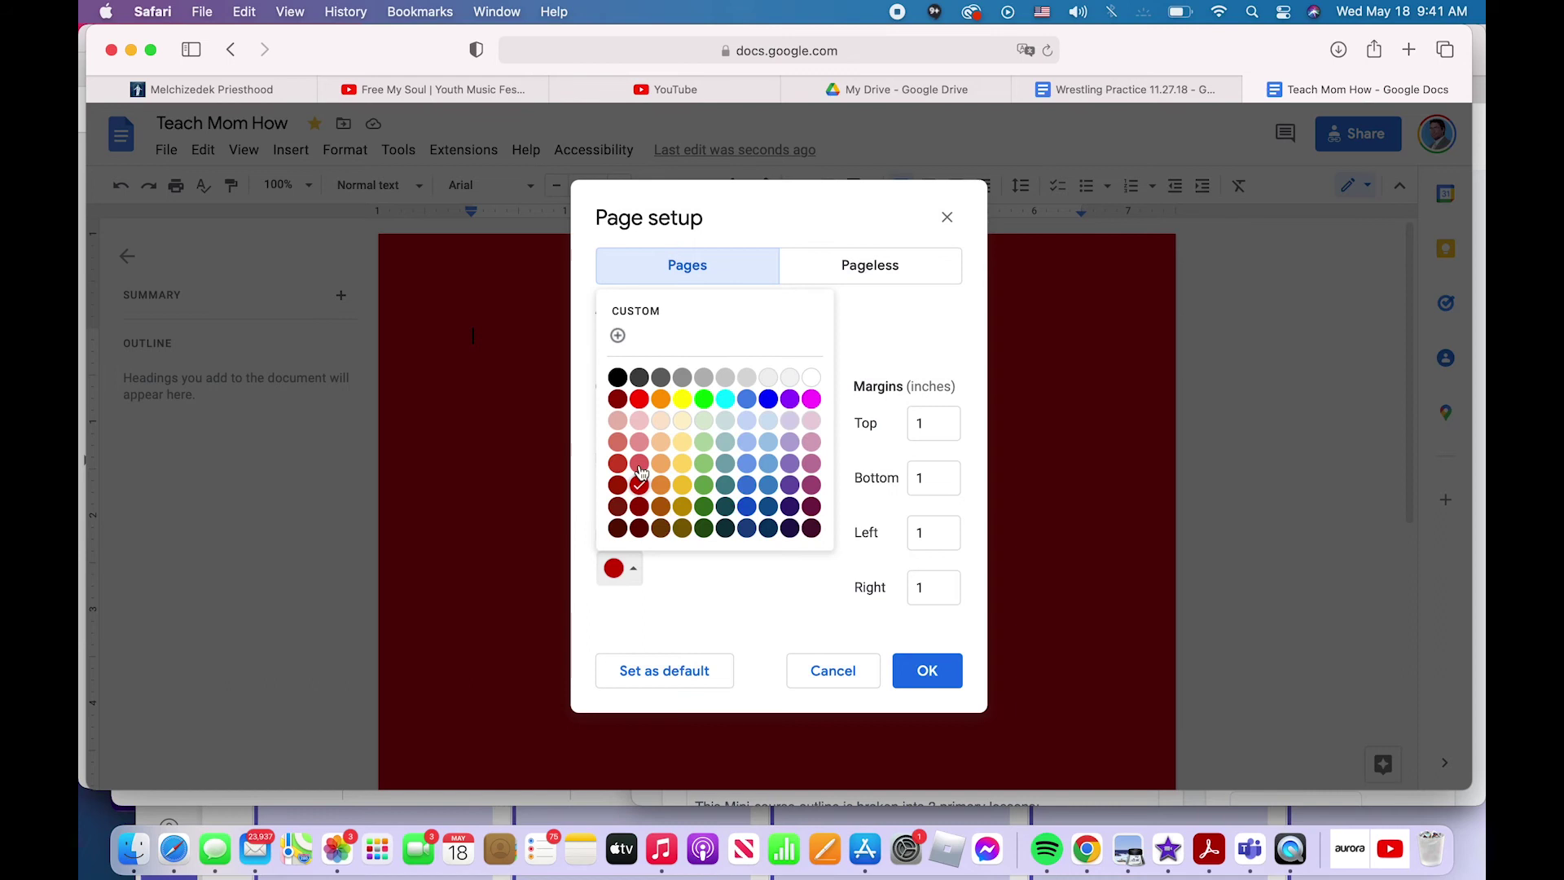
left_click(812, 379)
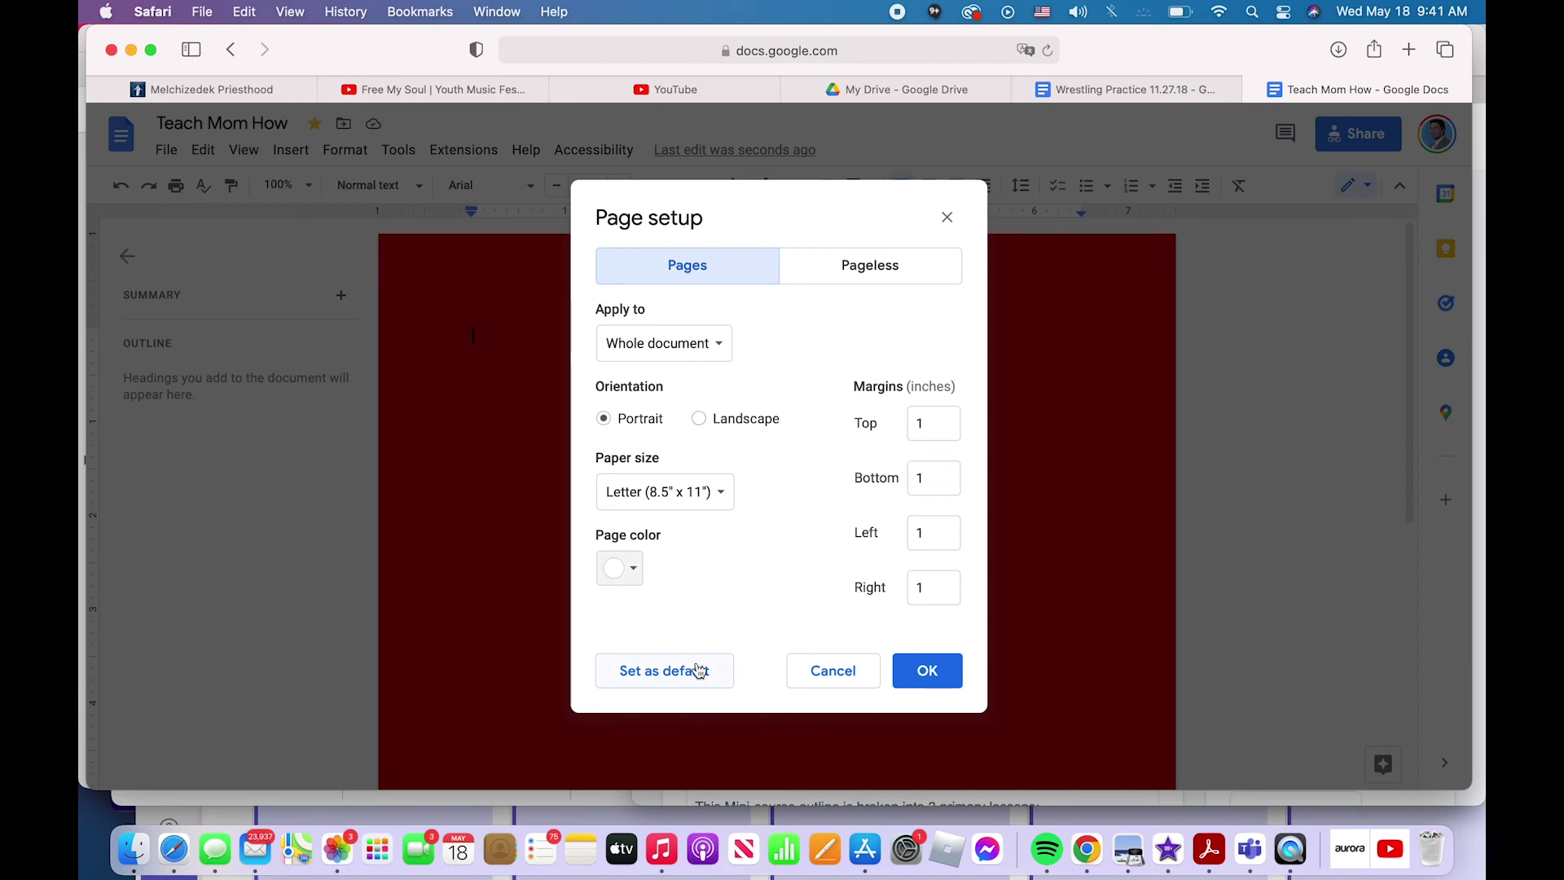
left_click(865, 270)
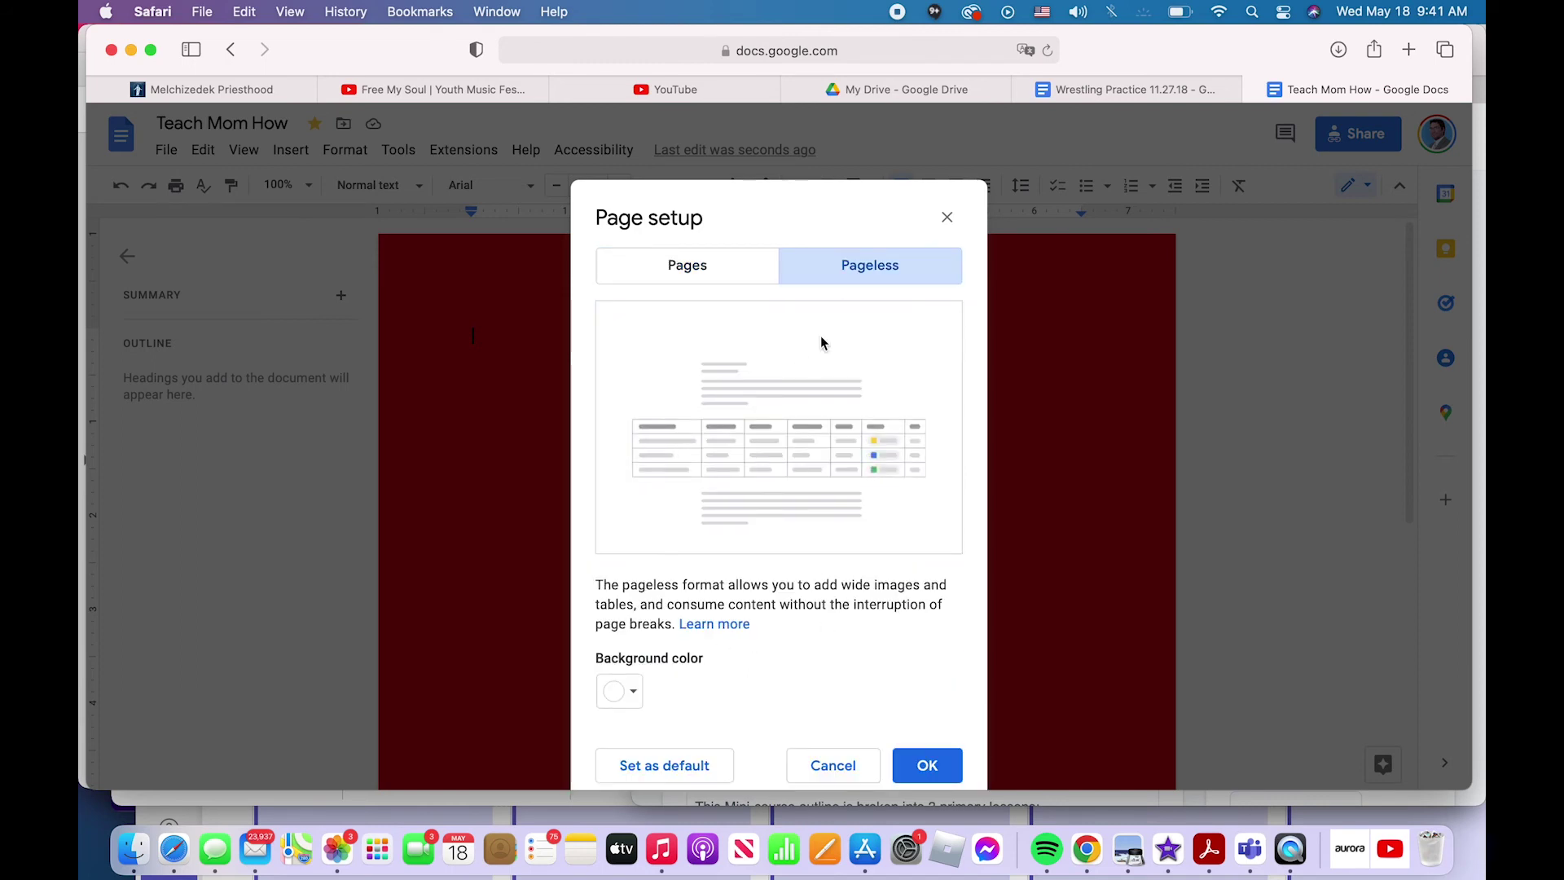
left_click(857, 266)
left_click(728, 275)
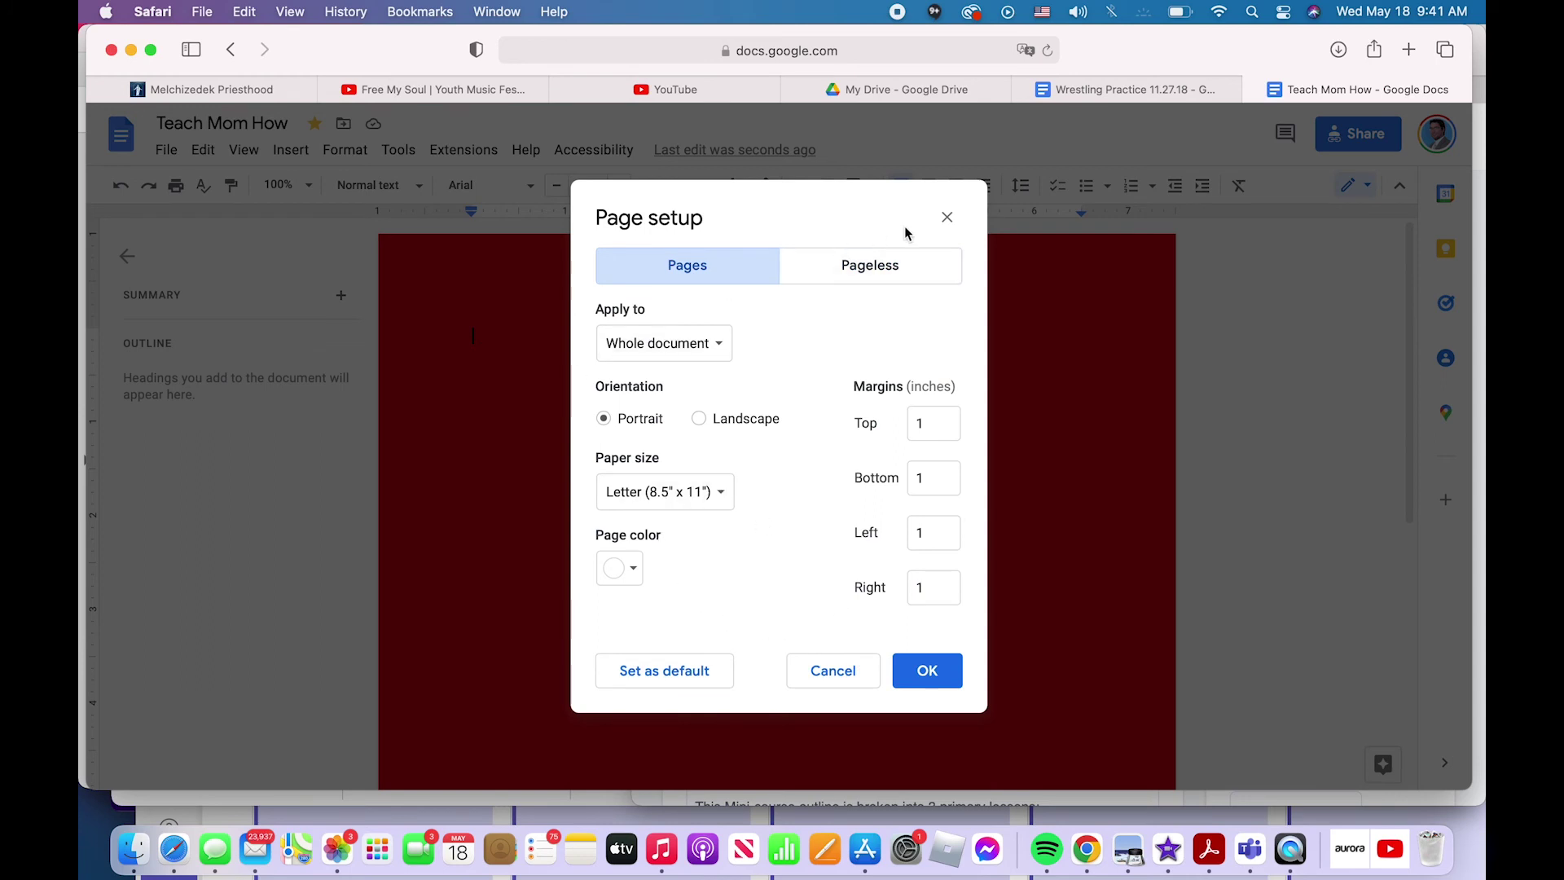
left_click(945, 218)
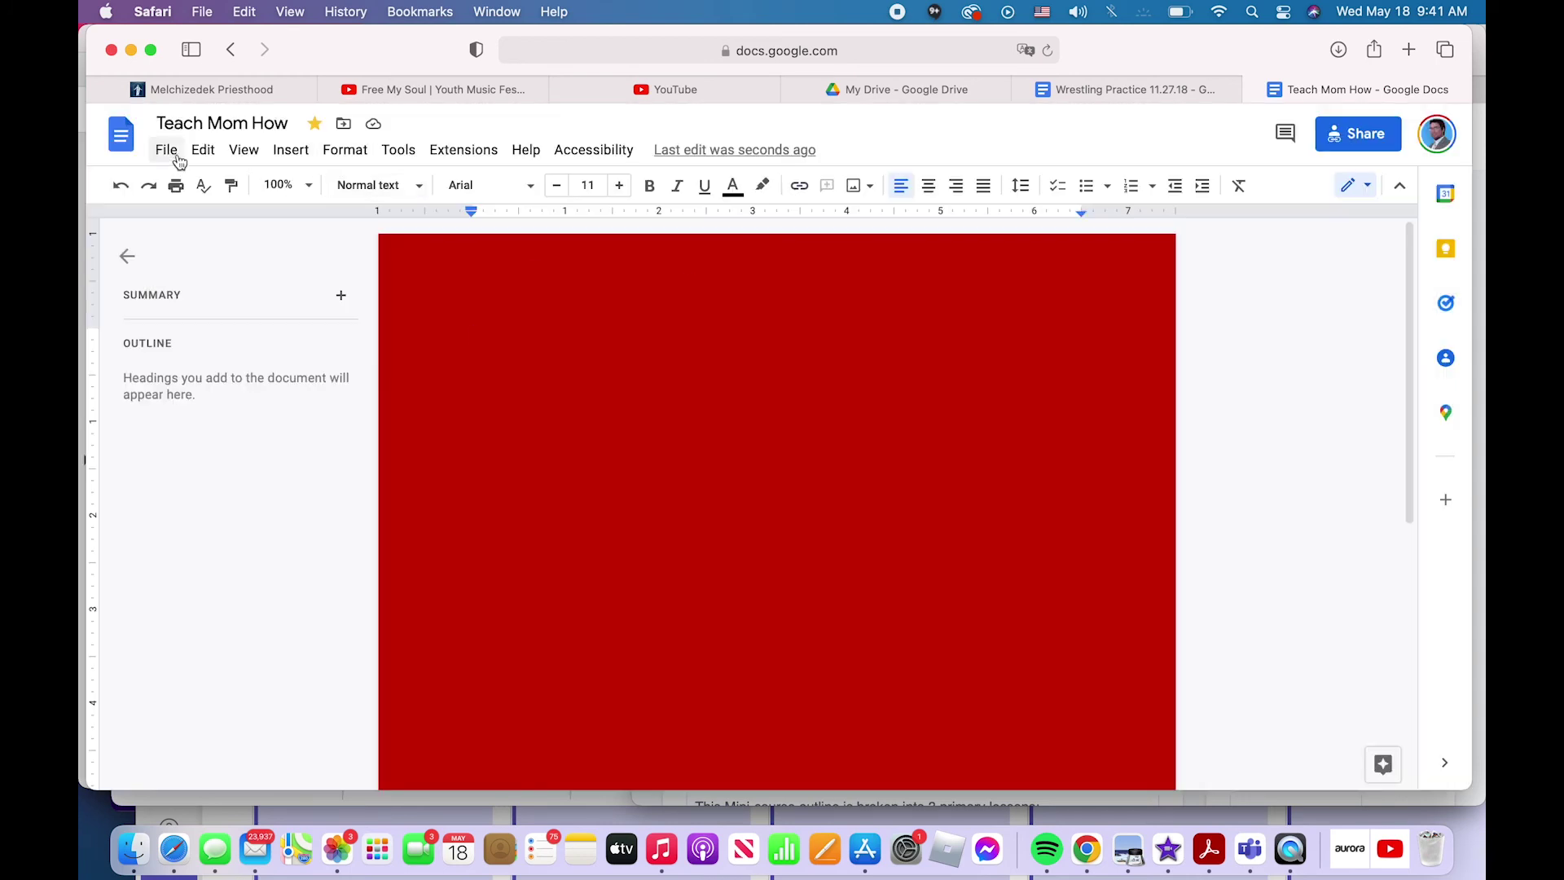
left_click(168, 152)
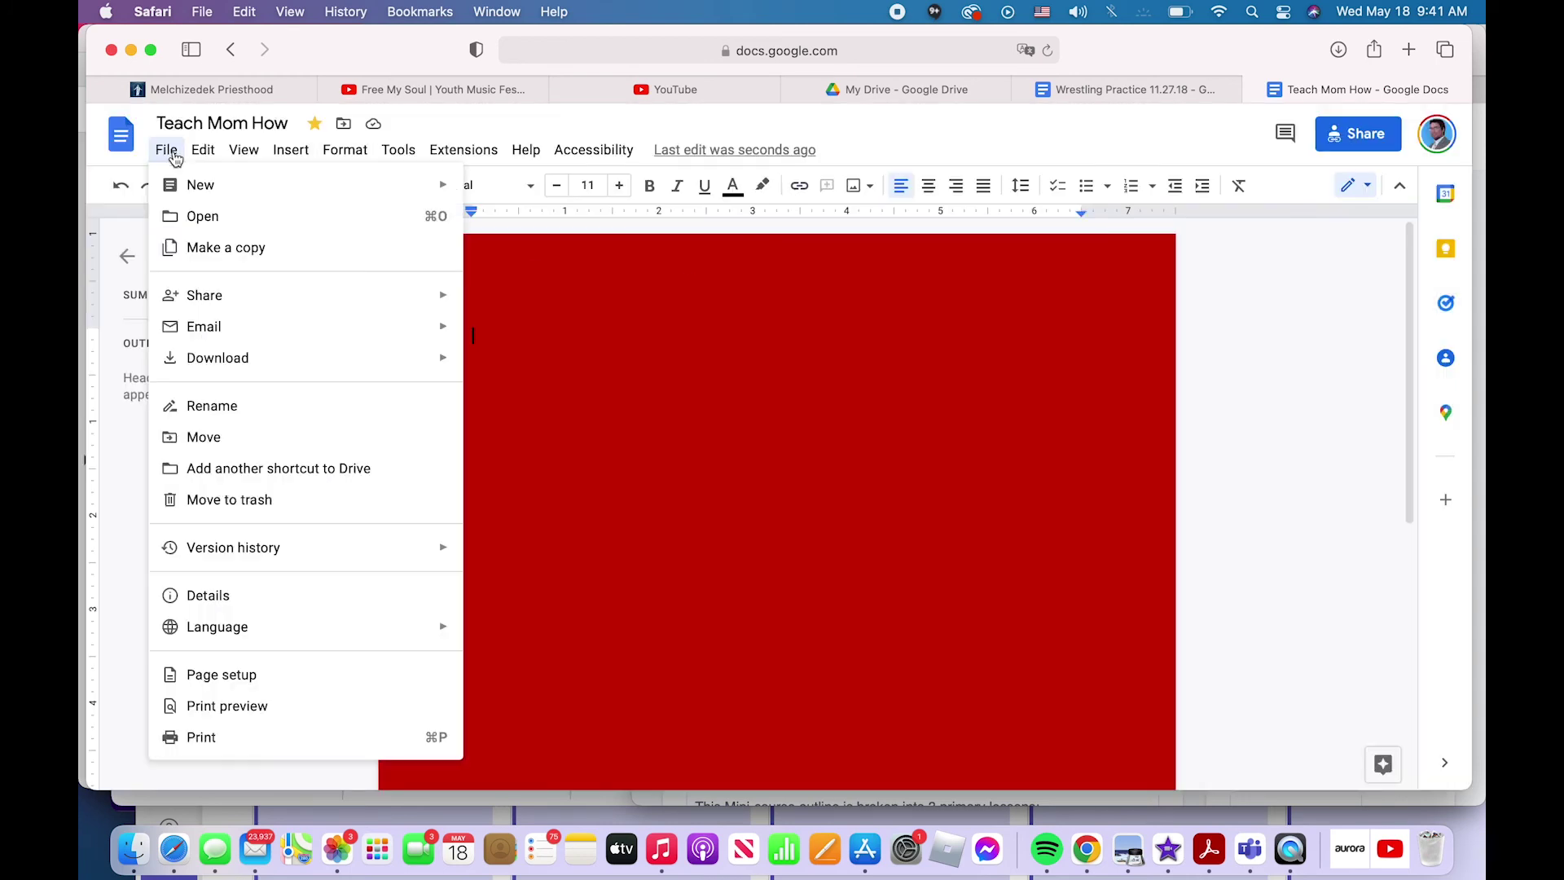
left_click(263, 715)
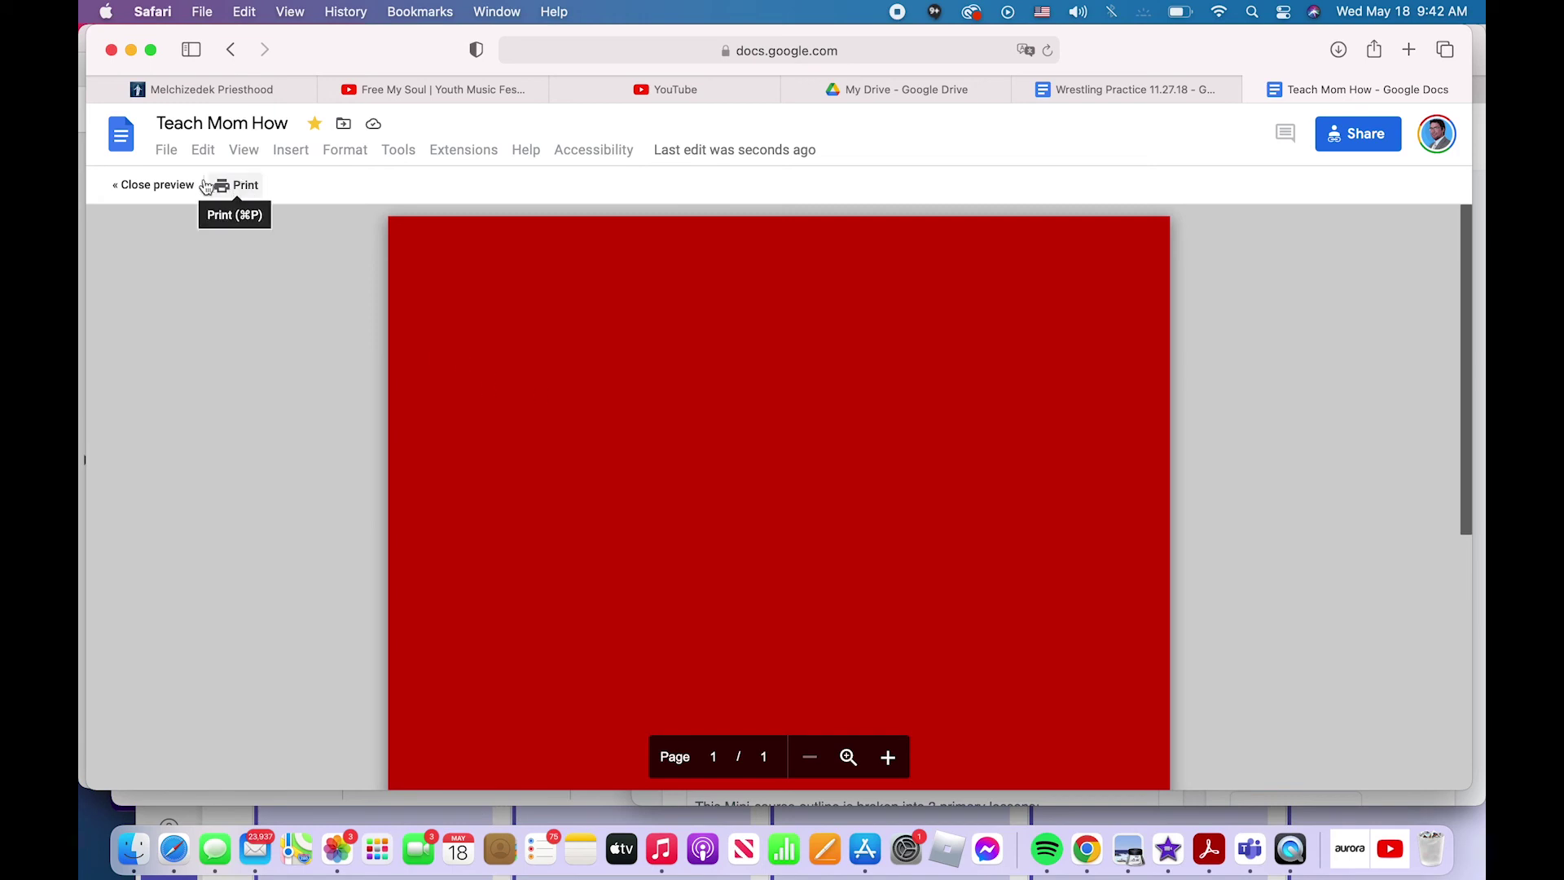
left_click(162, 186)
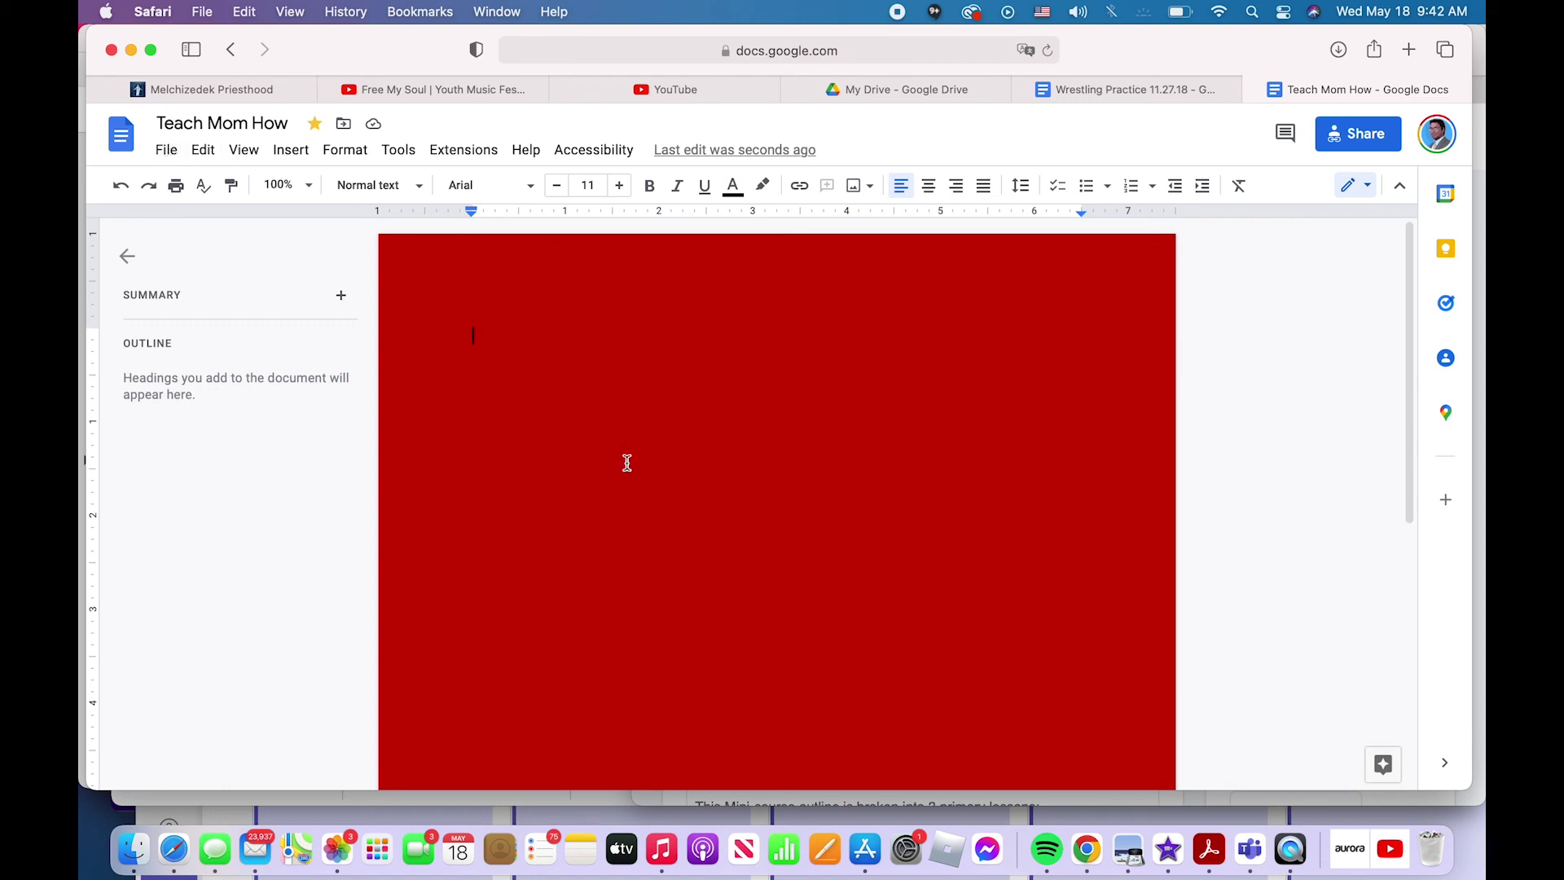
left_click(166, 149)
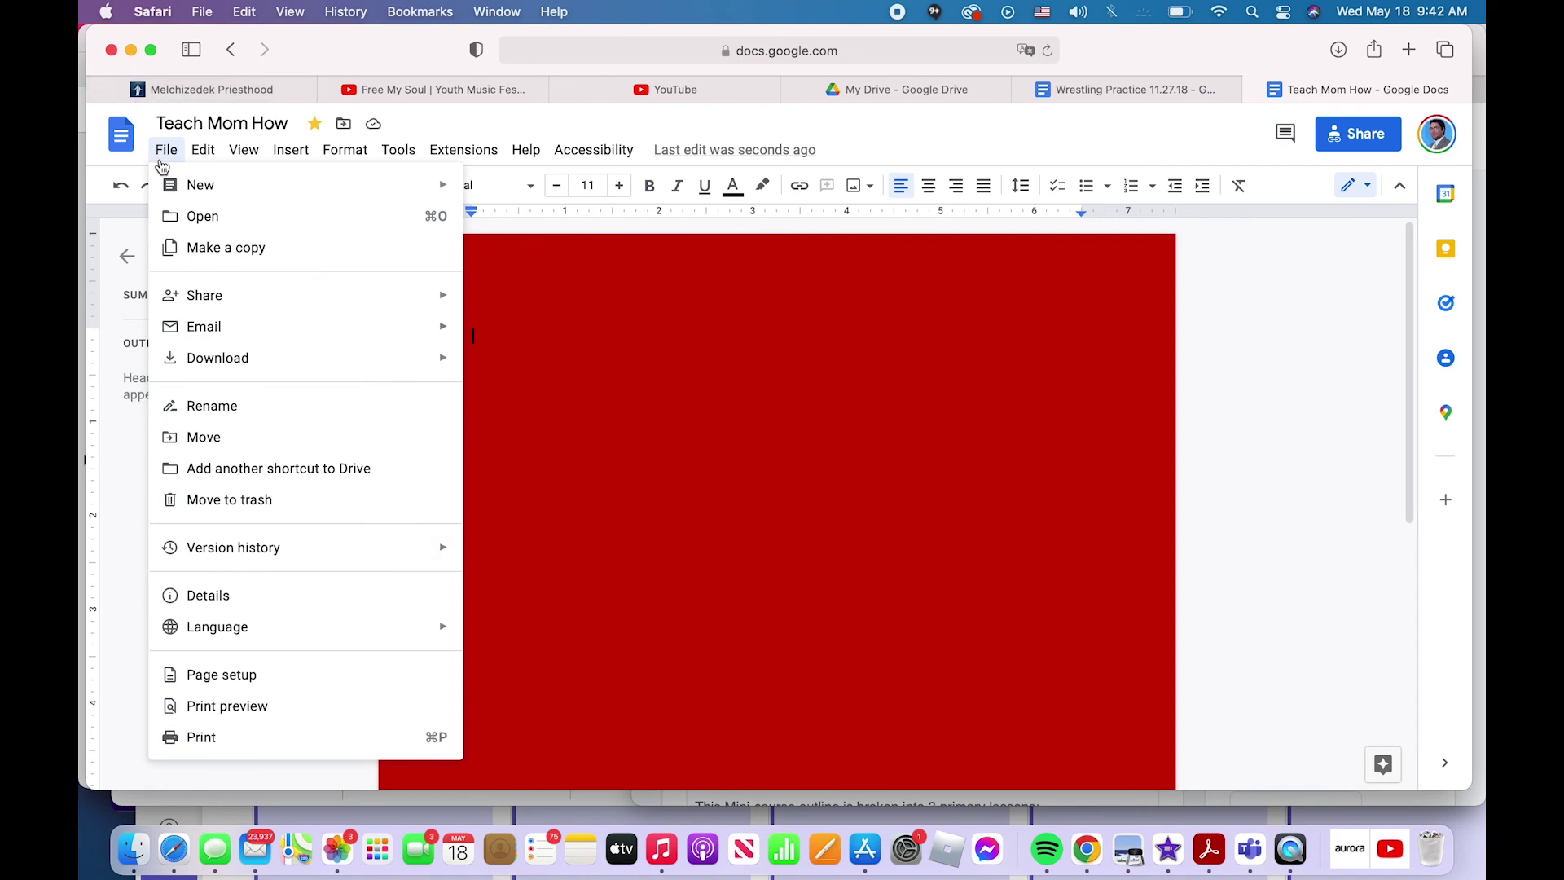
left_click(281, 759)
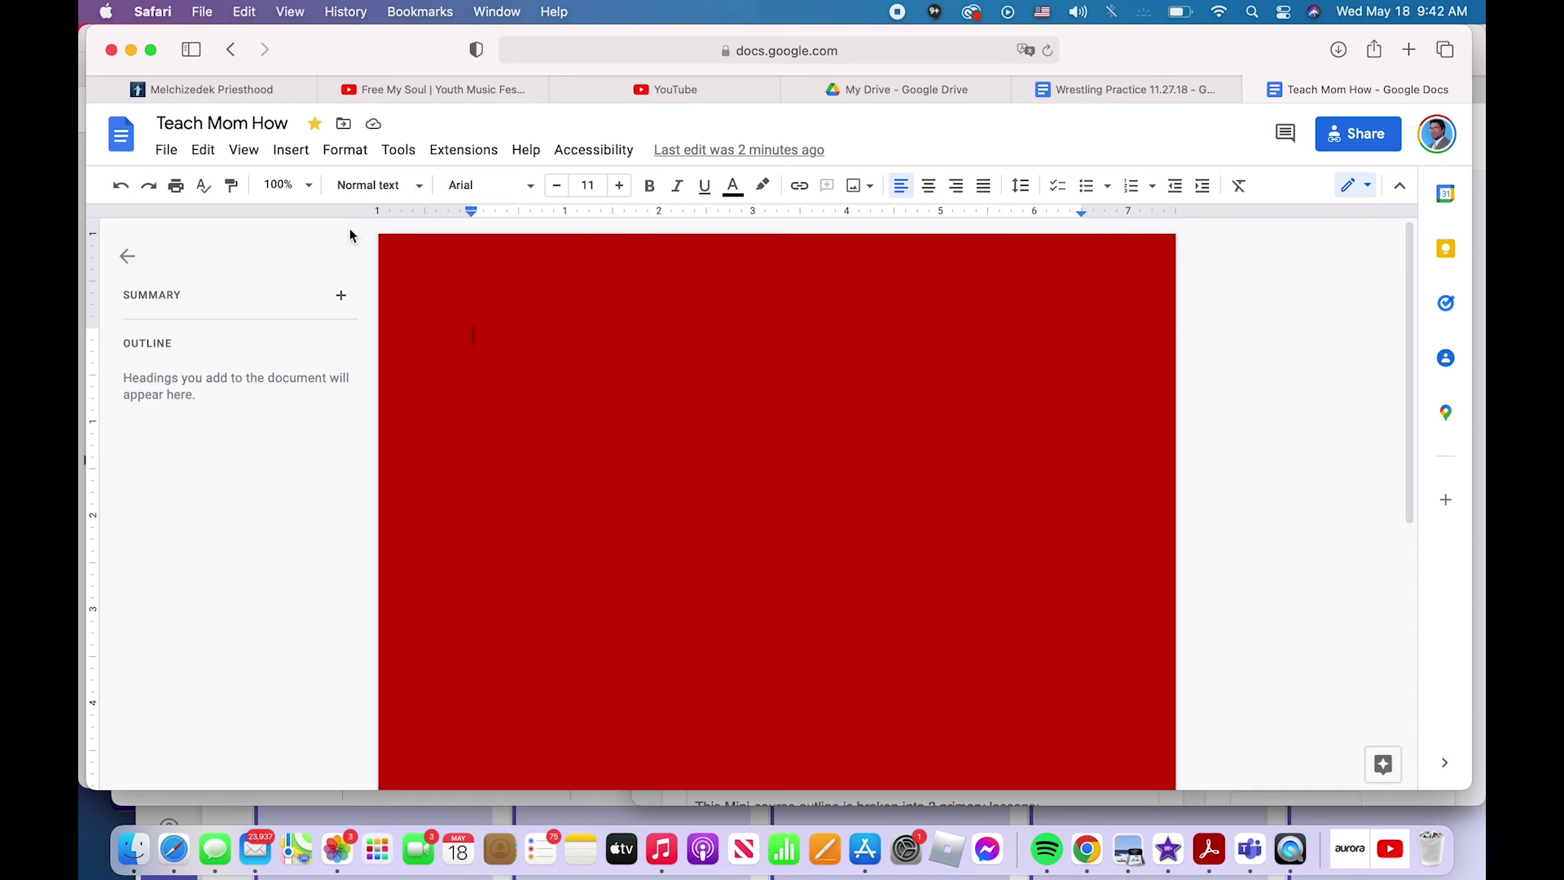
left_click(175, 190)
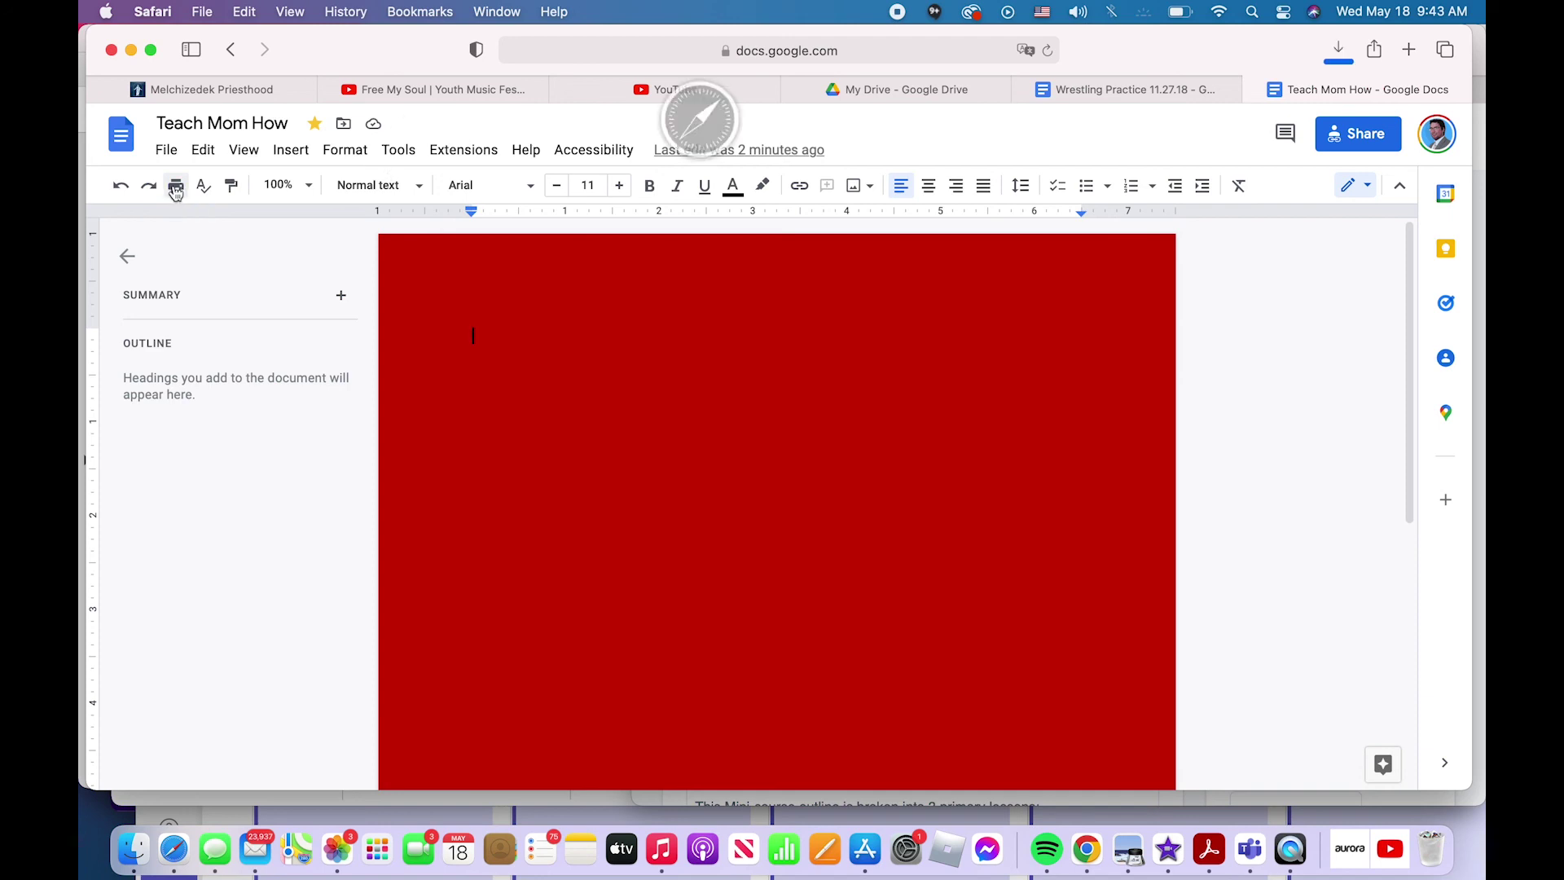
left_click(172, 154)
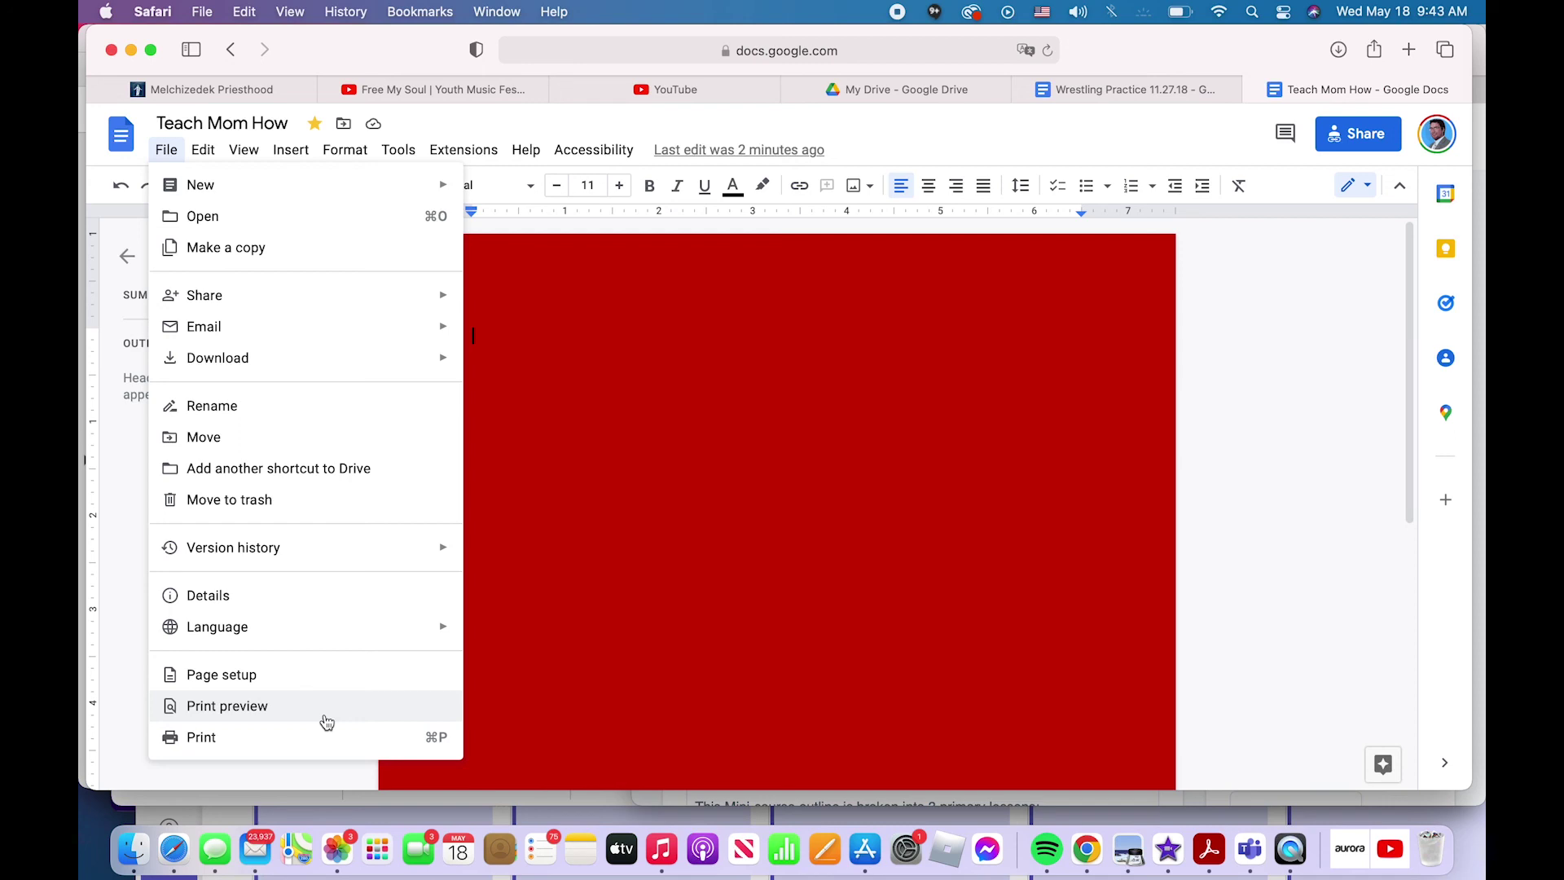
Display the Format menu's Align & indent submenu.
mouse_move(203, 149)
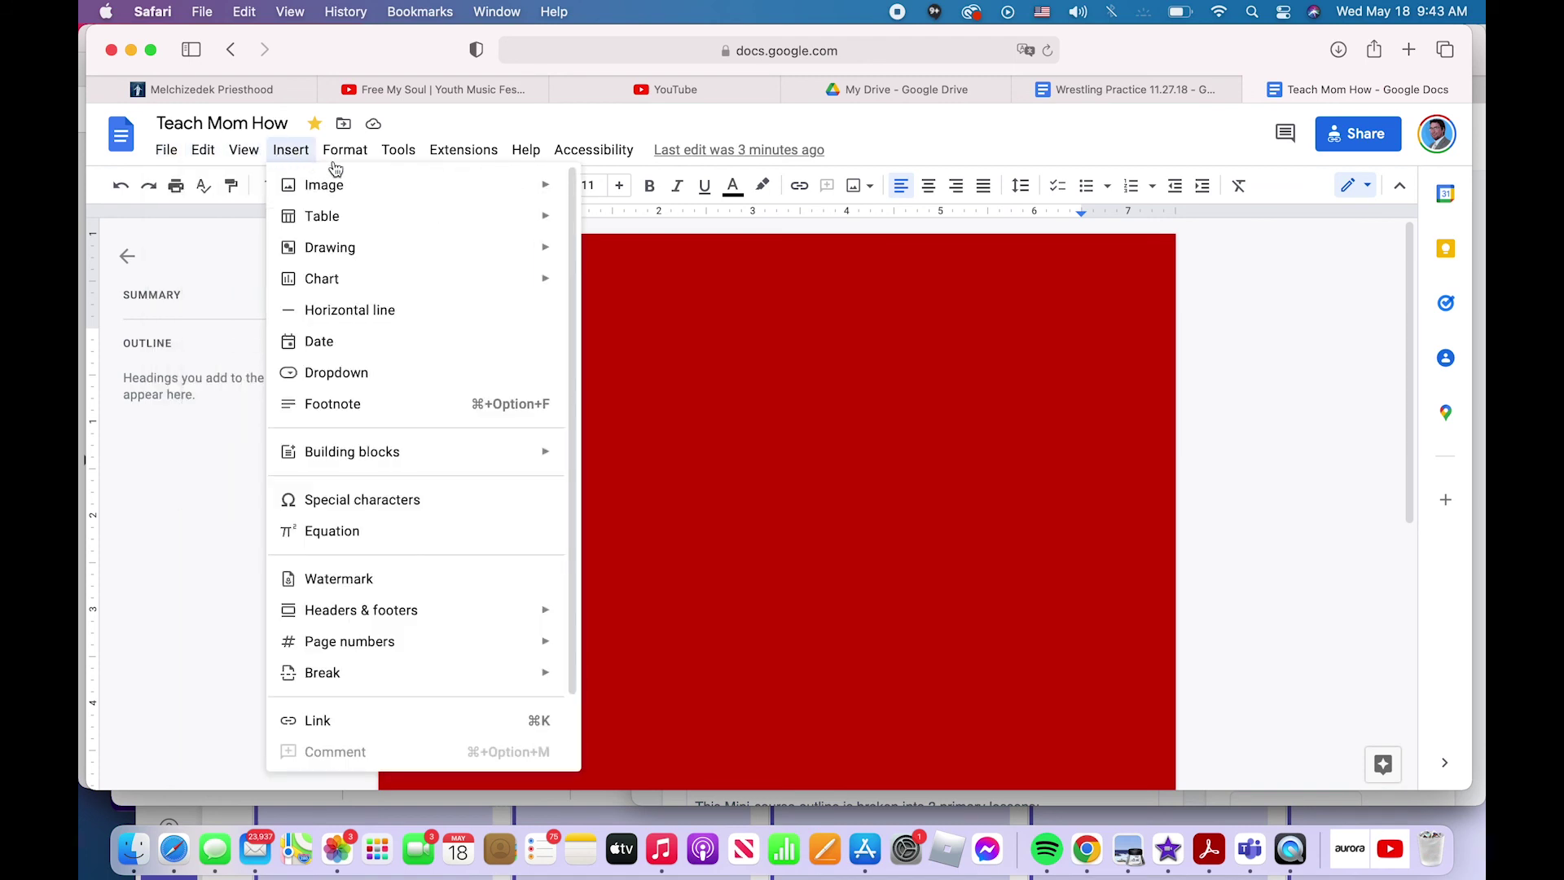
mouse_move(345, 150)
mouse_move(400, 257)
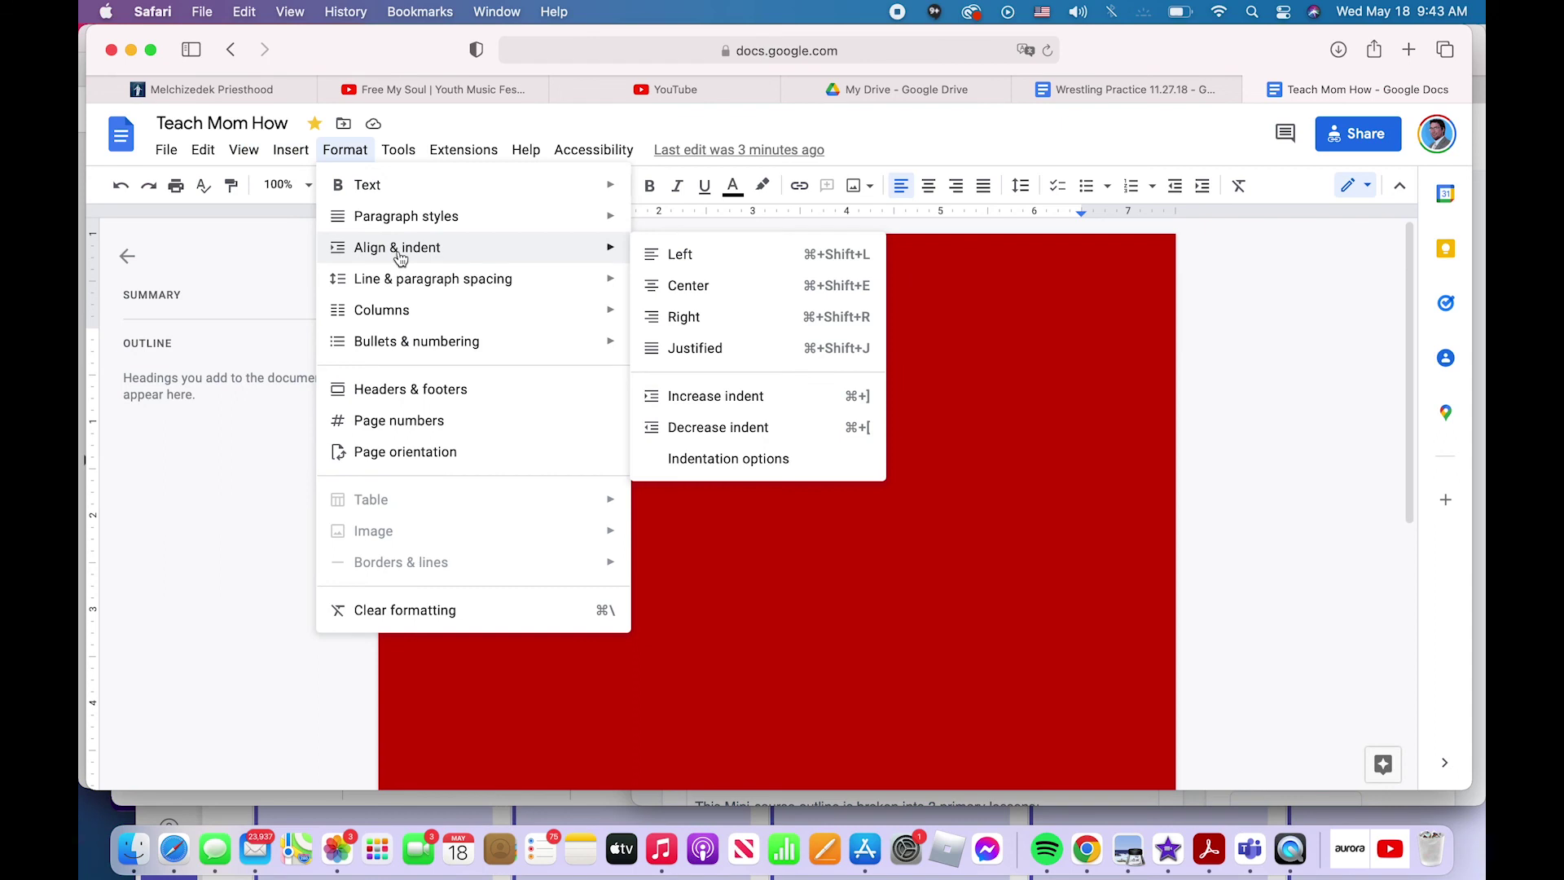